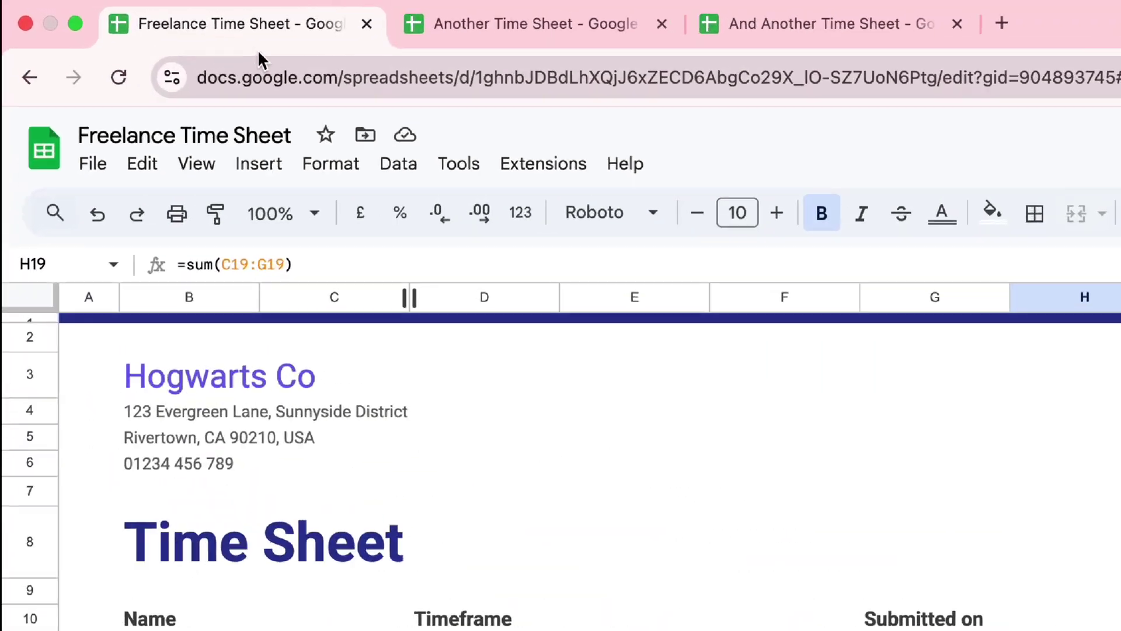
# Step: Enter Wednesday's hours as 3 for Project B (E17) and 4 for Project C (E18)
pyautogui.click(532, 26)
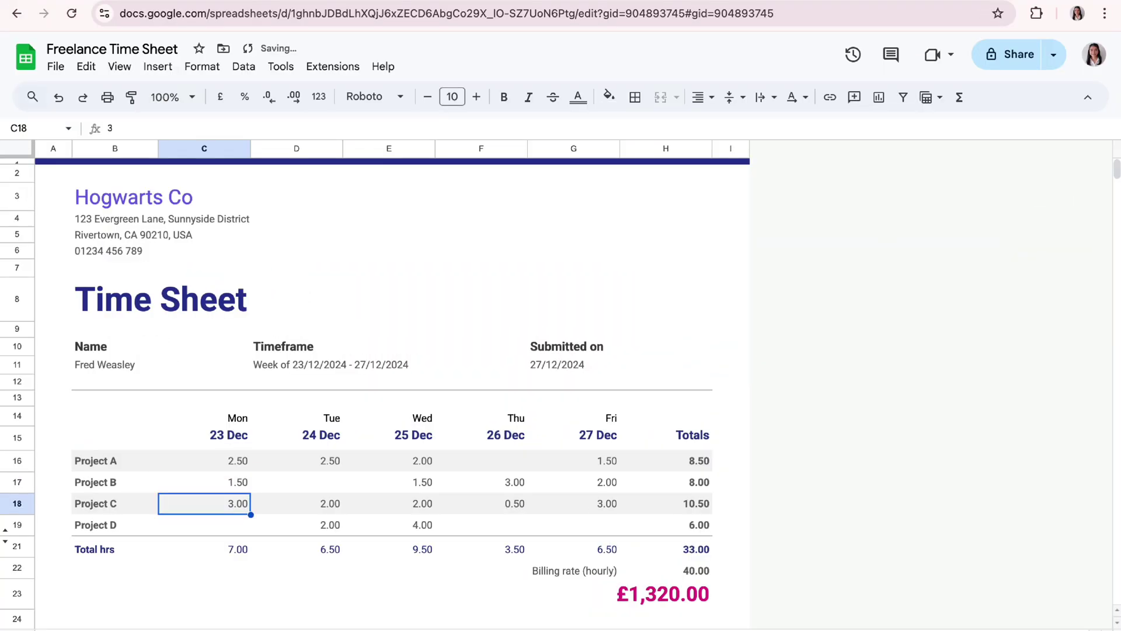
pyautogui.press('Right')
pyautogui.press('Right')
pyautogui.press('Up')
pyautogui.write('3')
pyautogui.press('Return')
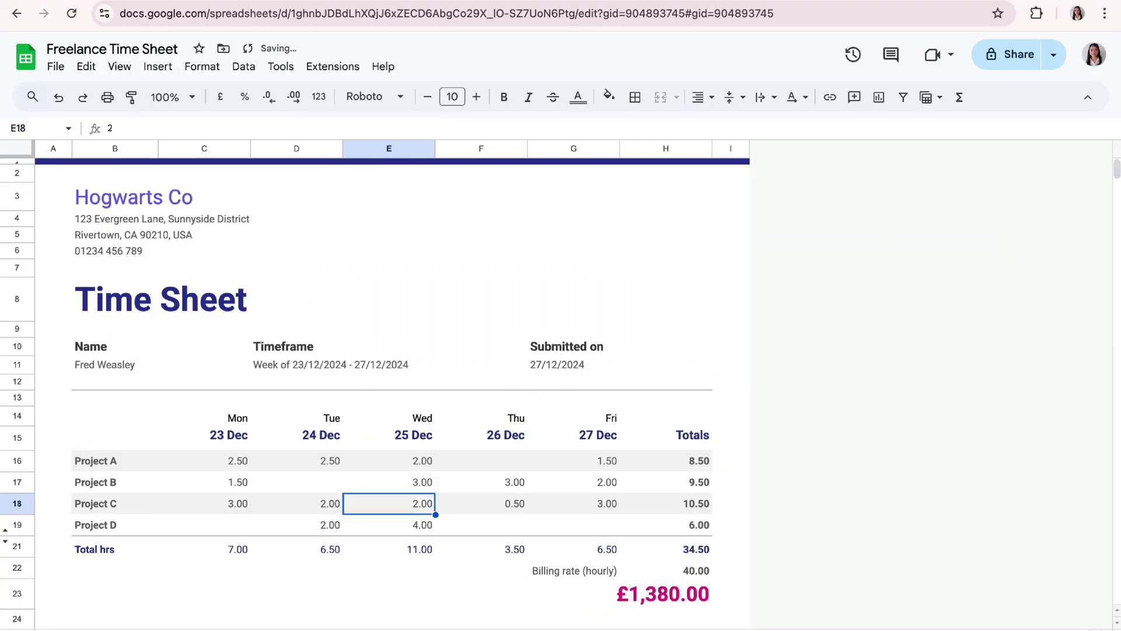
pyautogui.write('4')
pyautogui.press('Return')
pyautogui.press('Right')
pyautogui.press('Right')
pyautogui.press('Right')
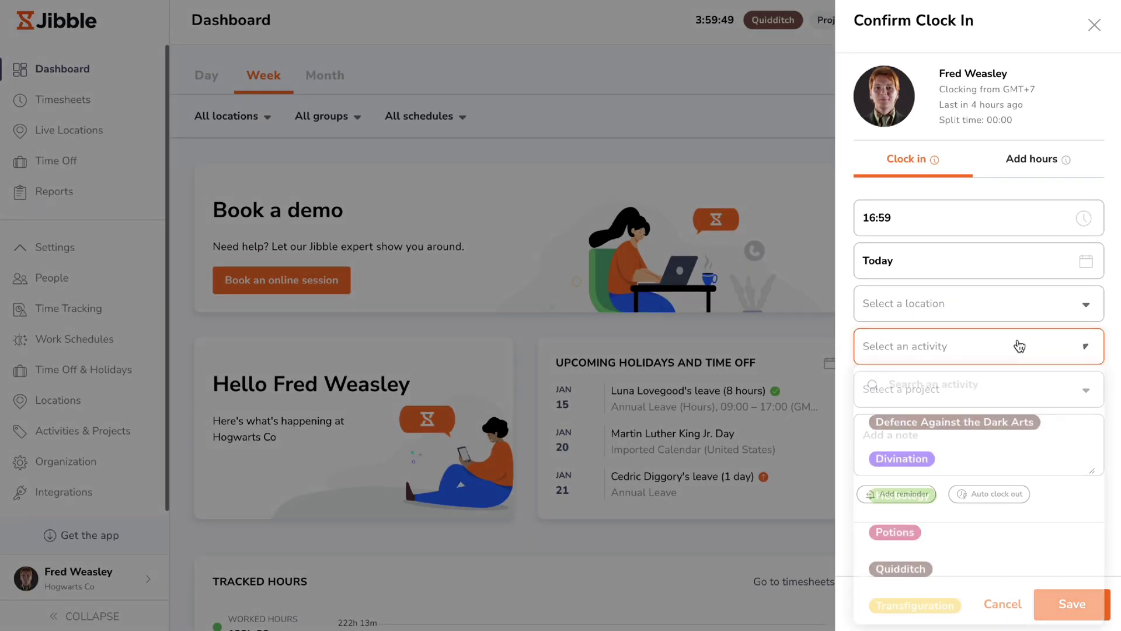
# Step: Save a 17:08 Transfiguration entry on Project Horcrux, then filter Tracked Time by activities
pyautogui.click(1002, 457)
pyautogui.click(1014, 397)
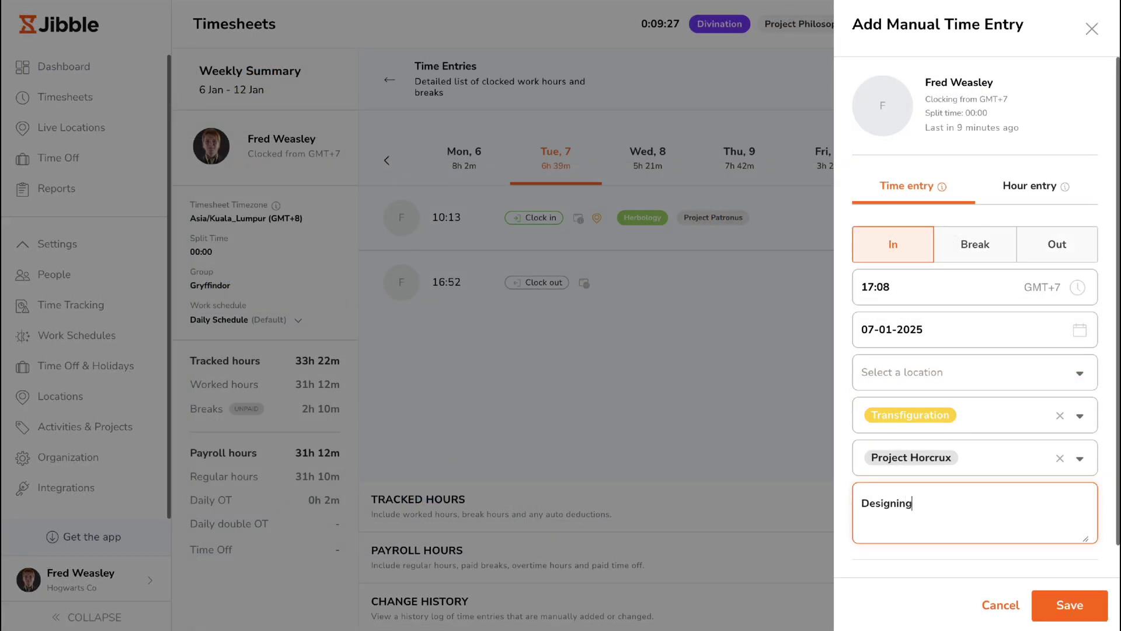
pyautogui.click(1038, 598)
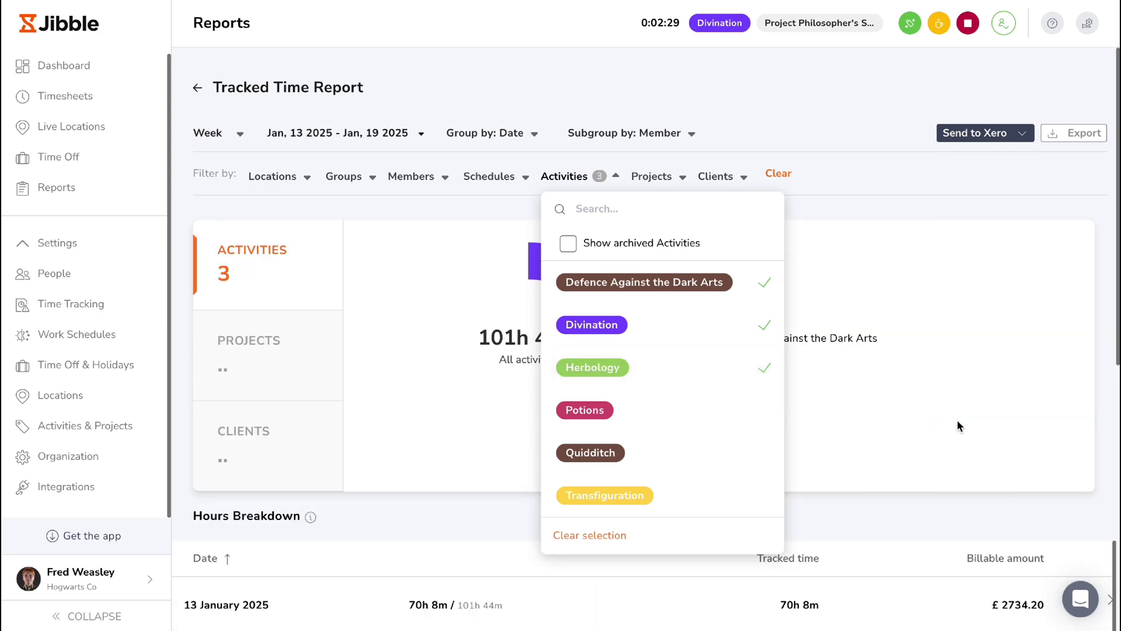
pyautogui.click(957, 419)
pyautogui.click(957, 237)
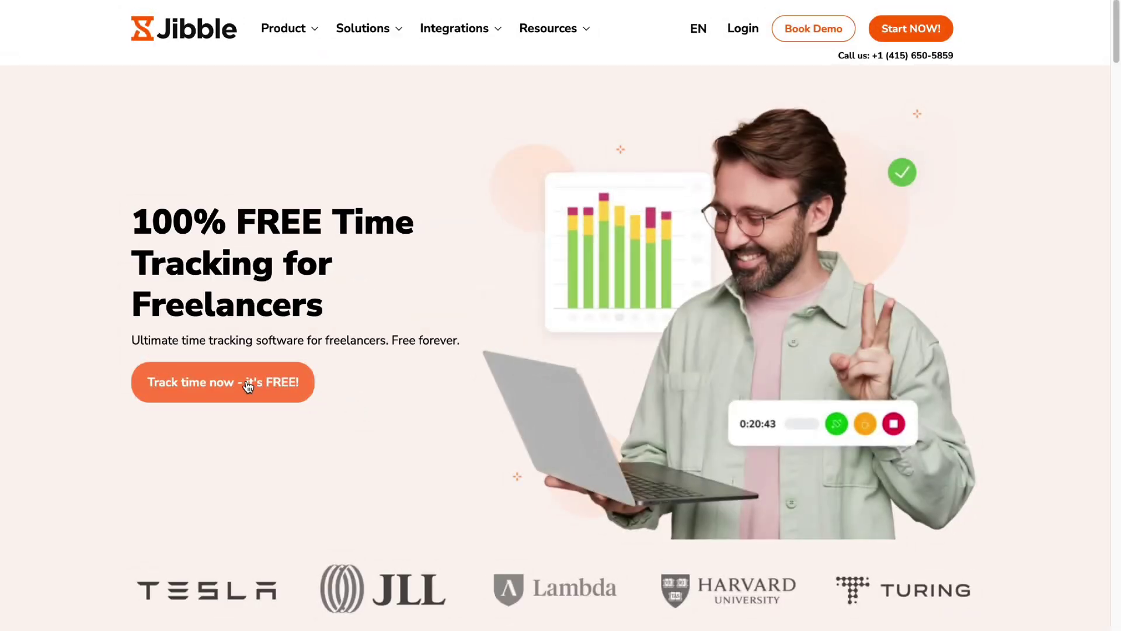
# Step: Sign up with the user's full name and e-mail, accept the terms, and create an organization
pyautogui.click(248, 384)
pyautogui.write('Har')
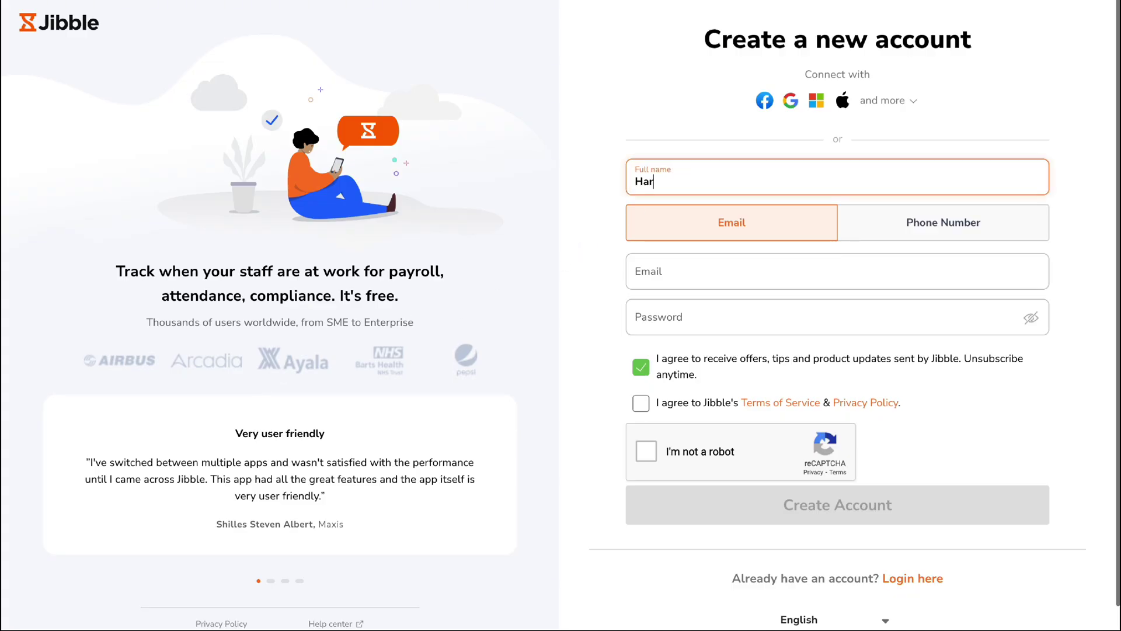
pyautogui.write('ry Potter')
pyautogui.click(837, 271)
pyautogui.write('harry@example.com')
pyautogui.click(641, 402)
pyautogui.click(646, 451)
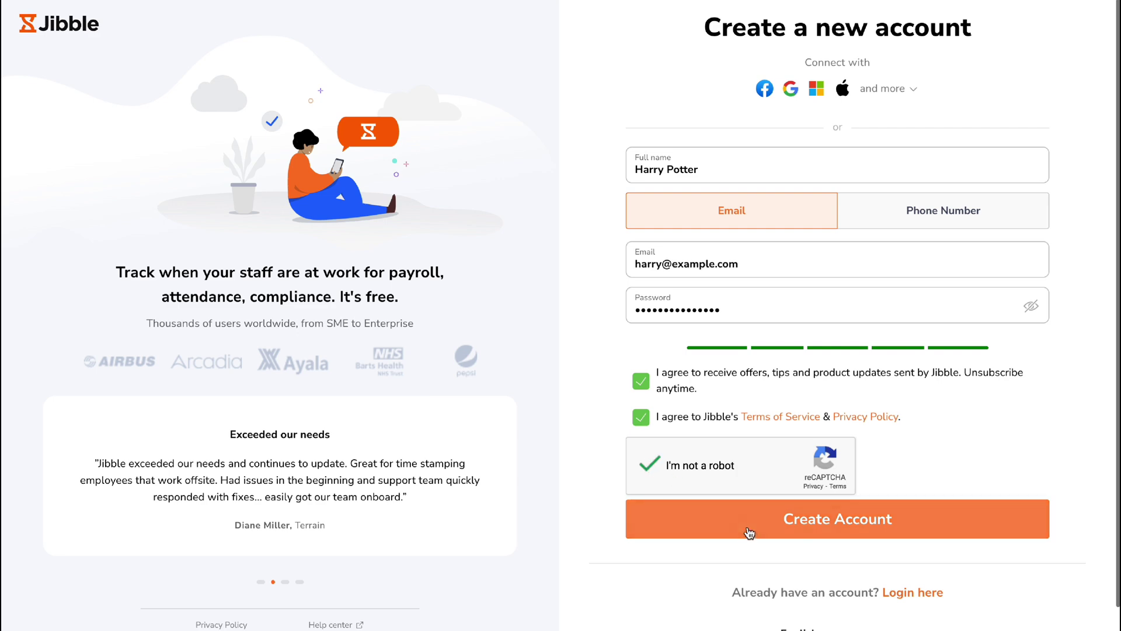
pyautogui.click(749, 533)
# Step: Replace the time & attendance goal with Track my own time, and add Web Browser as a device
pyautogui.click(821, 420)
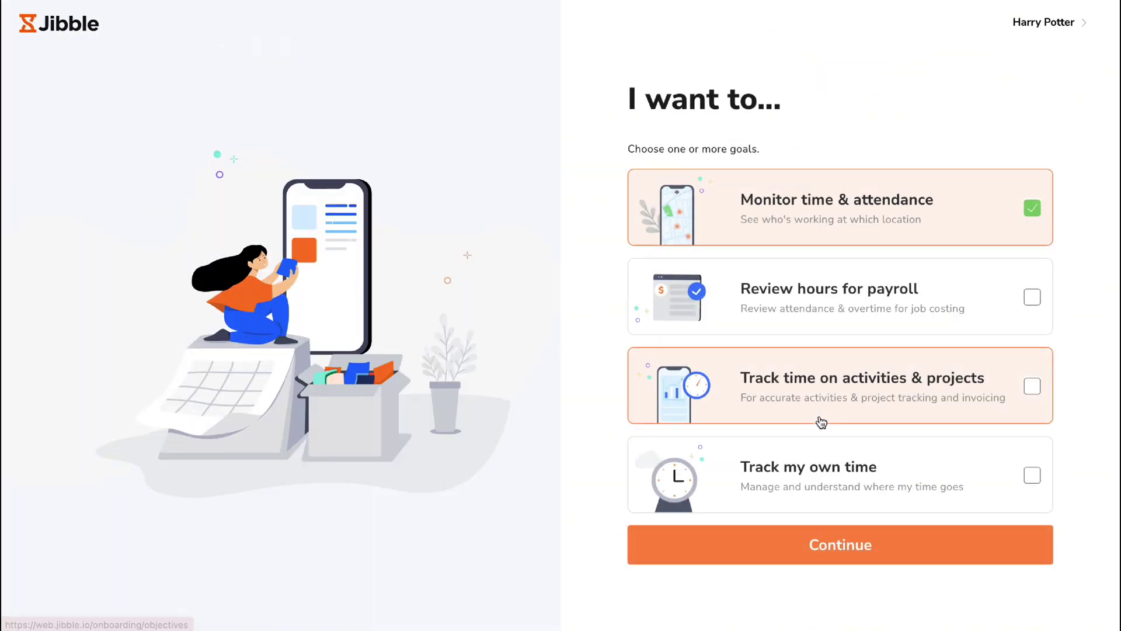
pyautogui.click(964, 237)
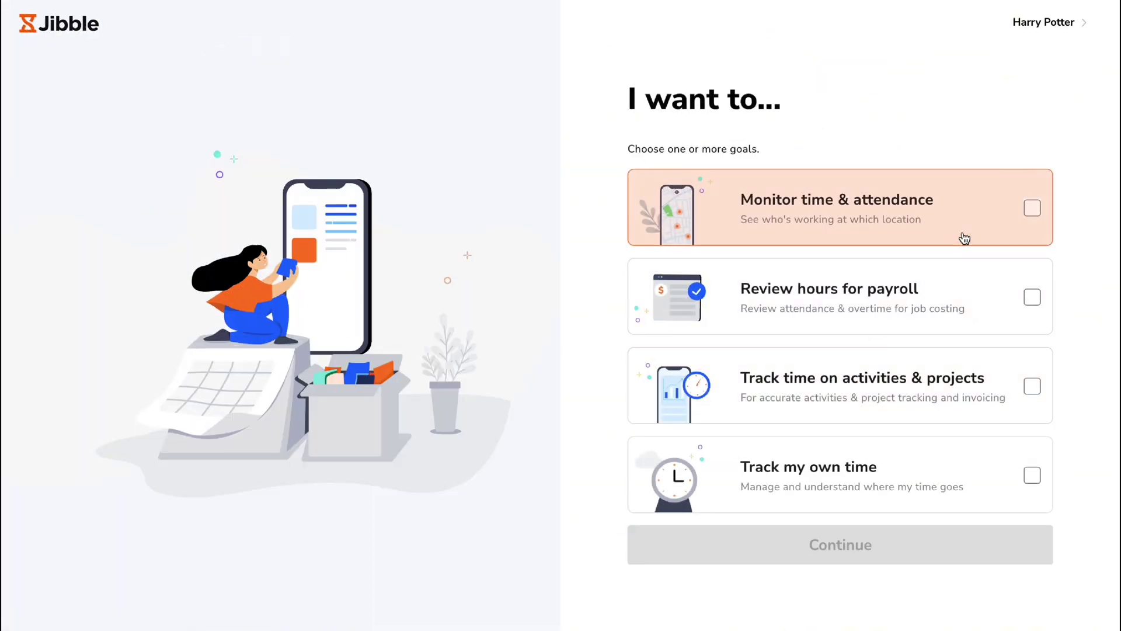
pyautogui.click(942, 479)
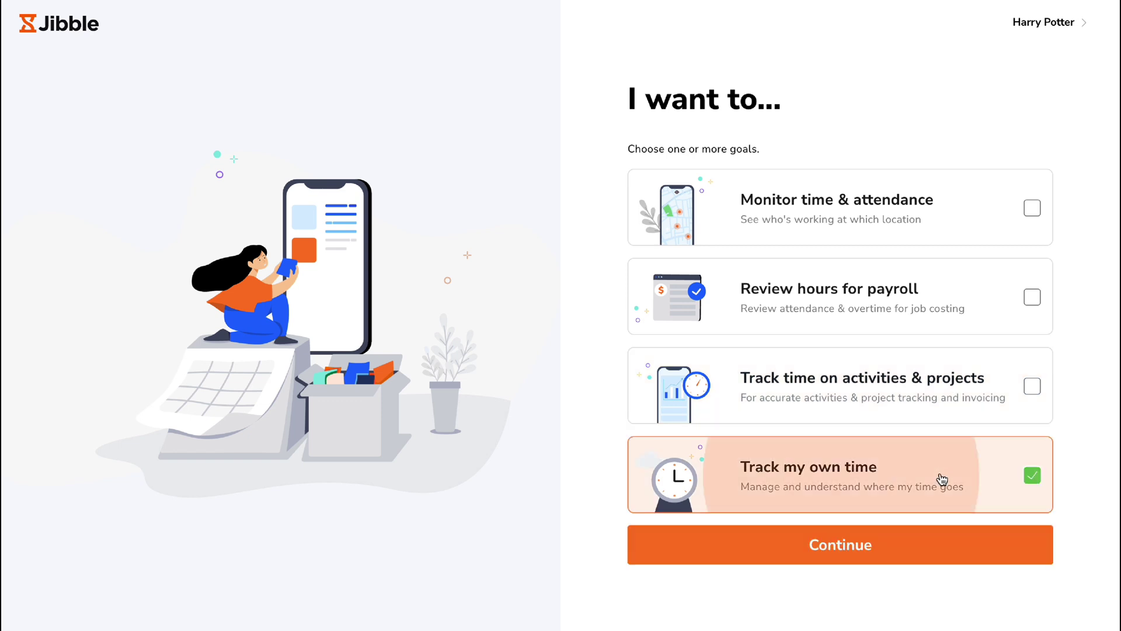
pyautogui.click(992, 545)
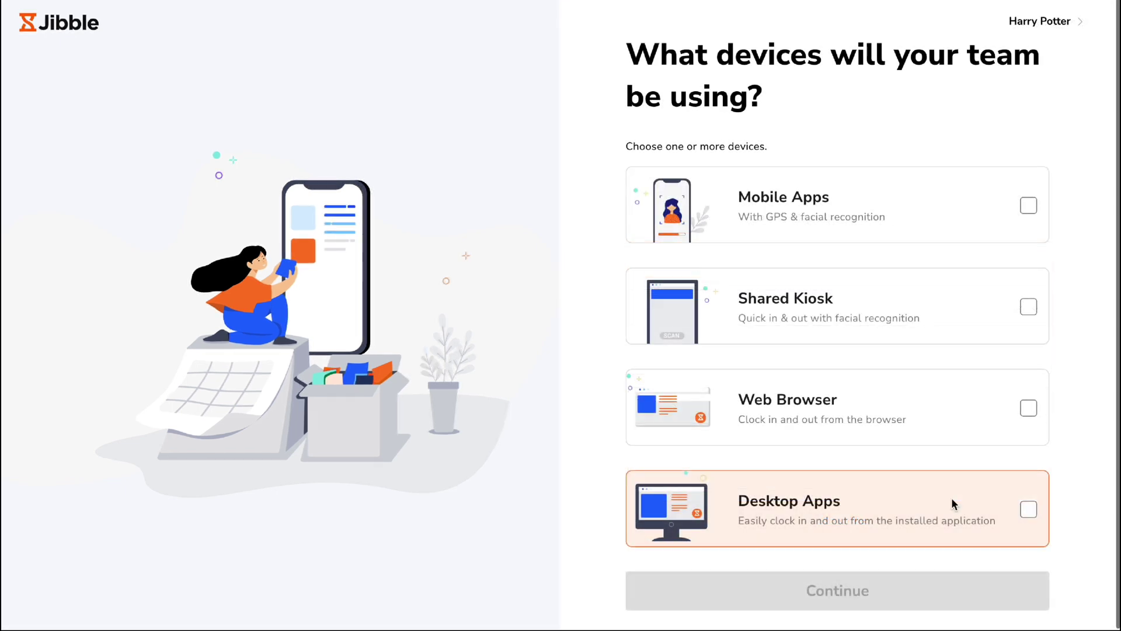
pyautogui.click(981, 408)
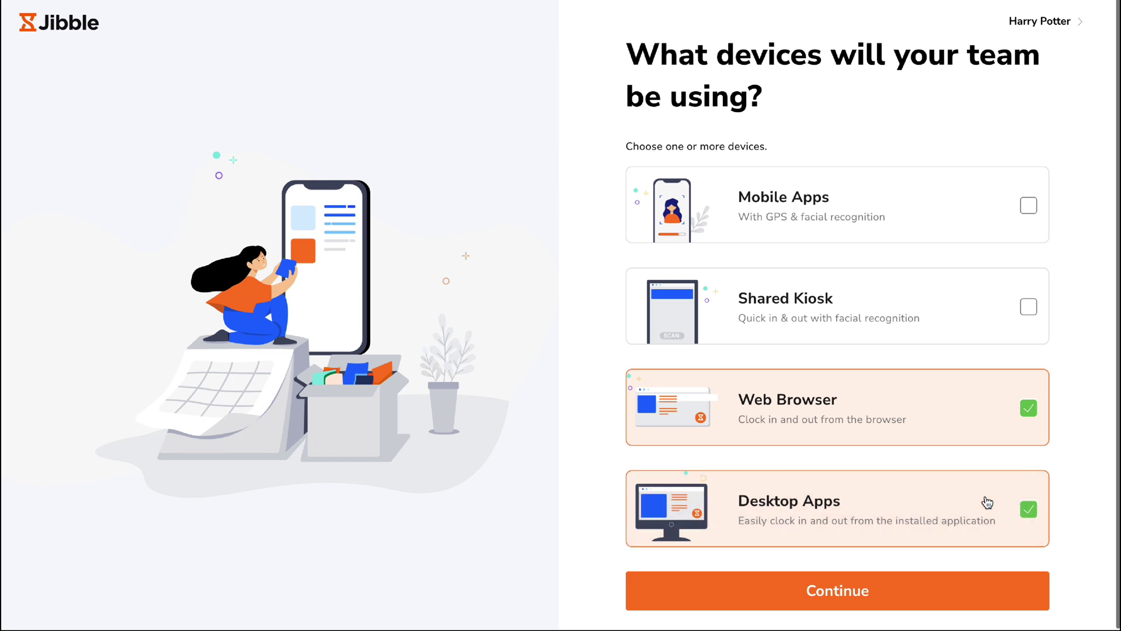
# Step: Finish onboarding and go to the Activities & Projects settings
pyautogui.click(1005, 607)
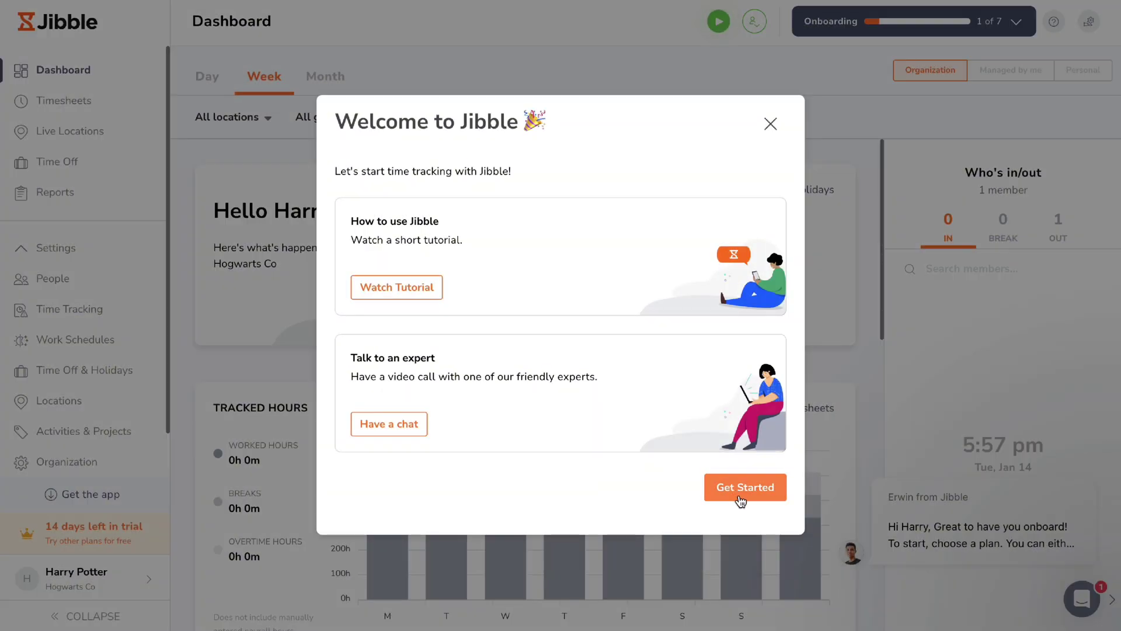
pyautogui.click(738, 496)
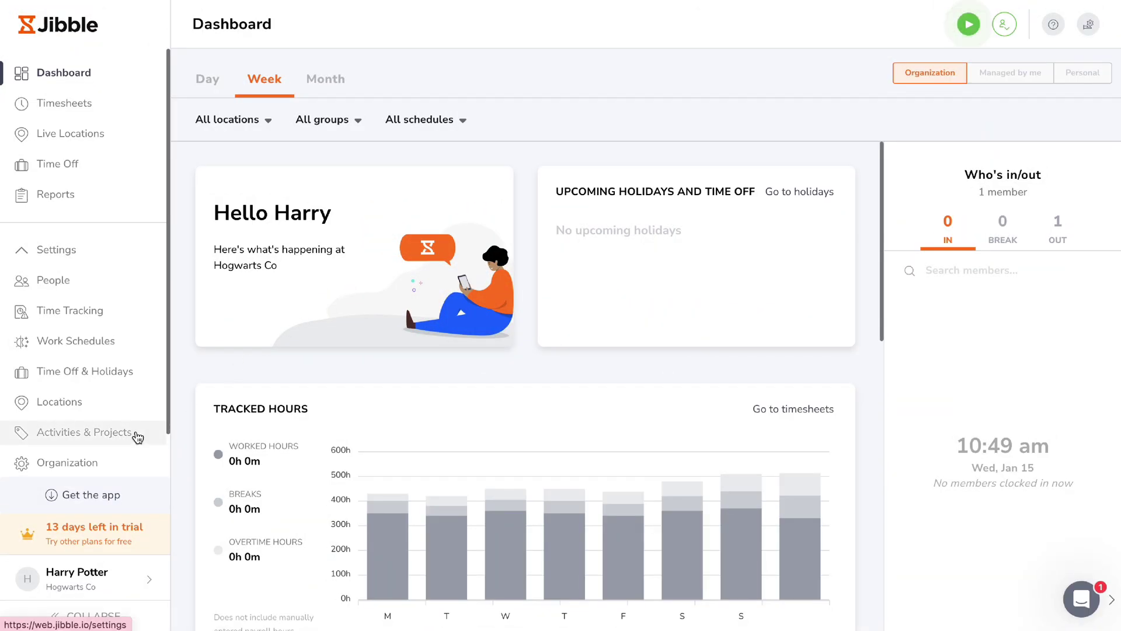
pyautogui.click(136, 436)
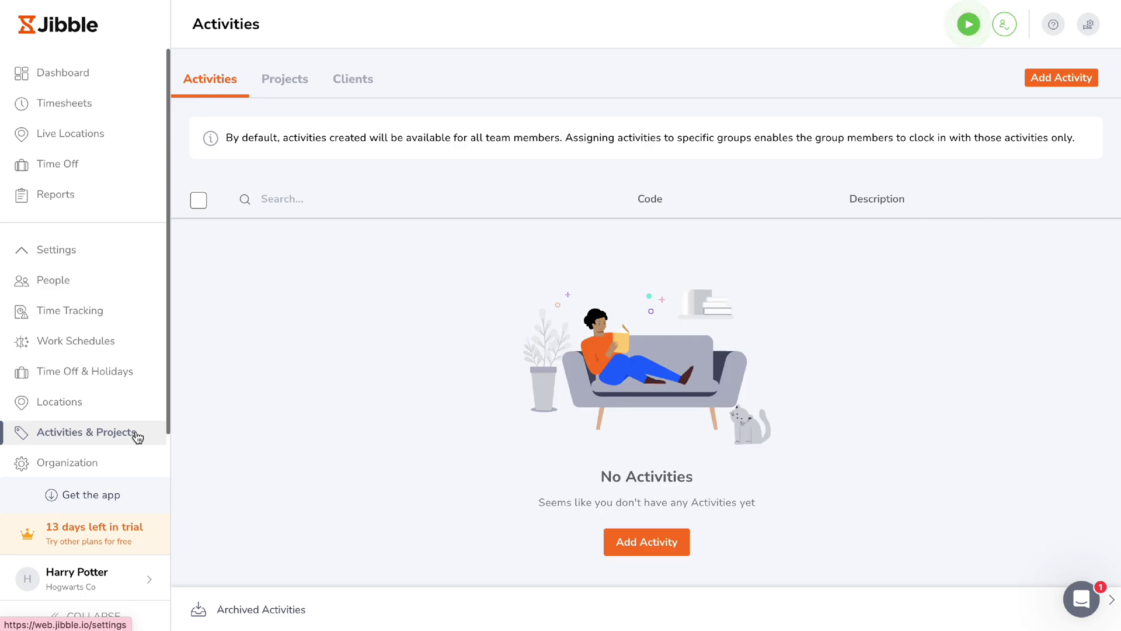
# Step: Add a Herbology activity with code HB1 and description 'Study of magical plants!'
pyautogui.click(652, 550)
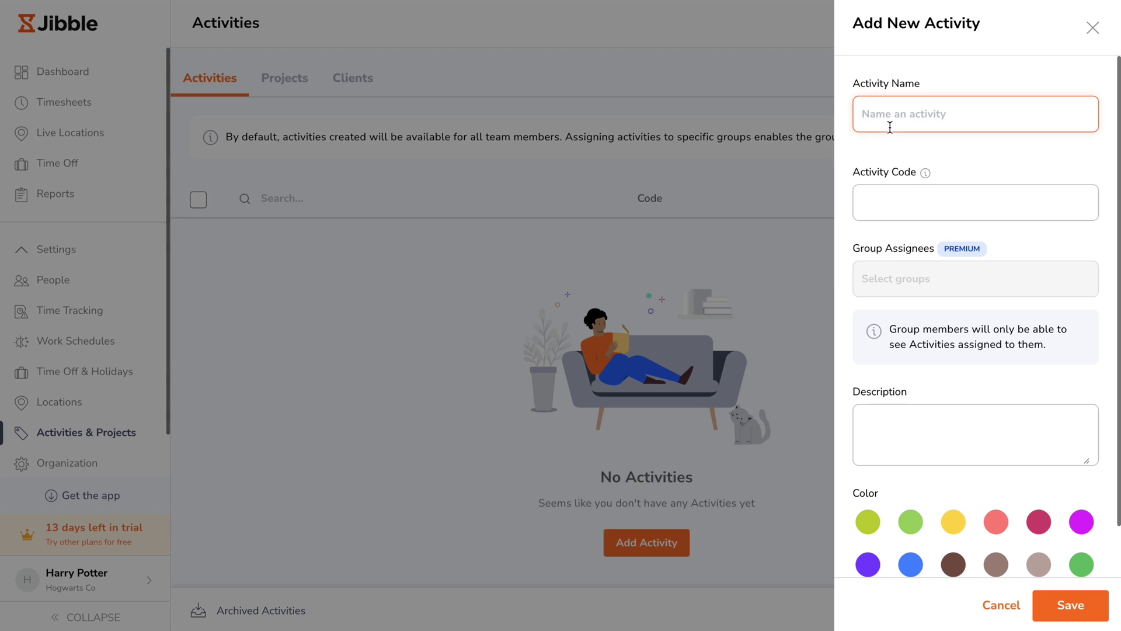
pyautogui.write('Herbology')
pyautogui.press('Tab')
pyautogui.write('H')
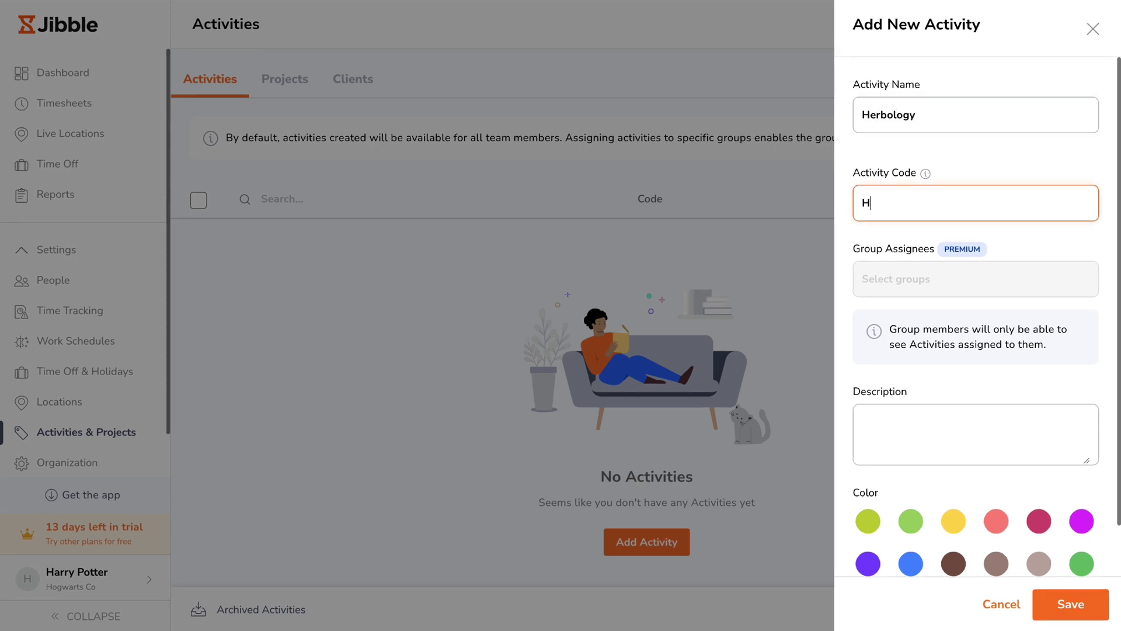
pyautogui.write('B1')
pyautogui.press('Tab')
pyautogui.write('Study')
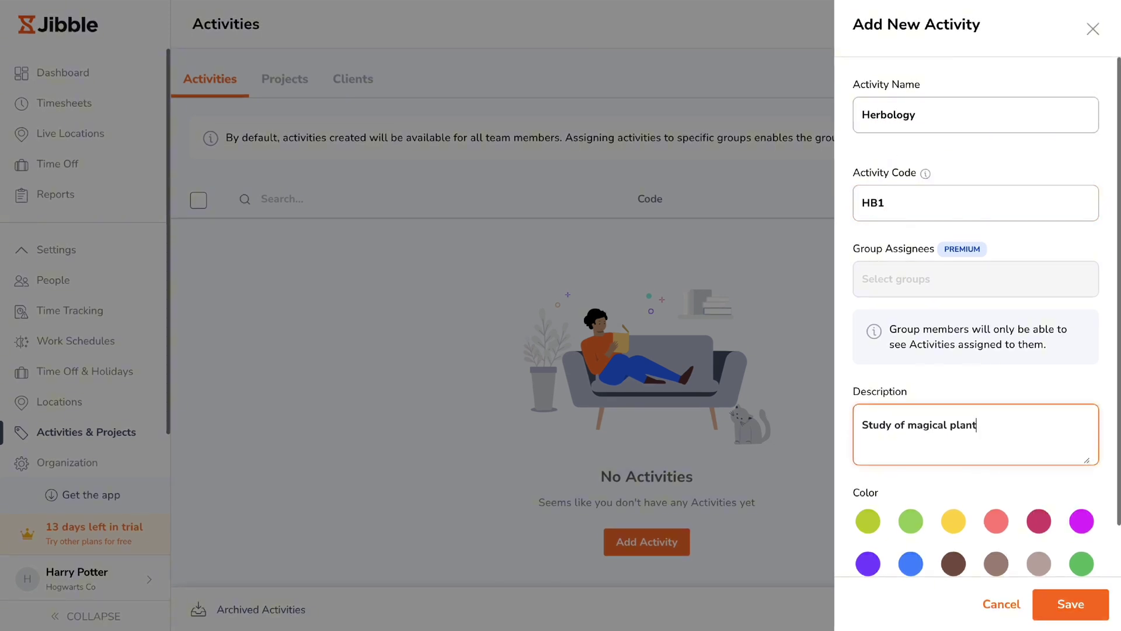
pyautogui.click(1049, 605)
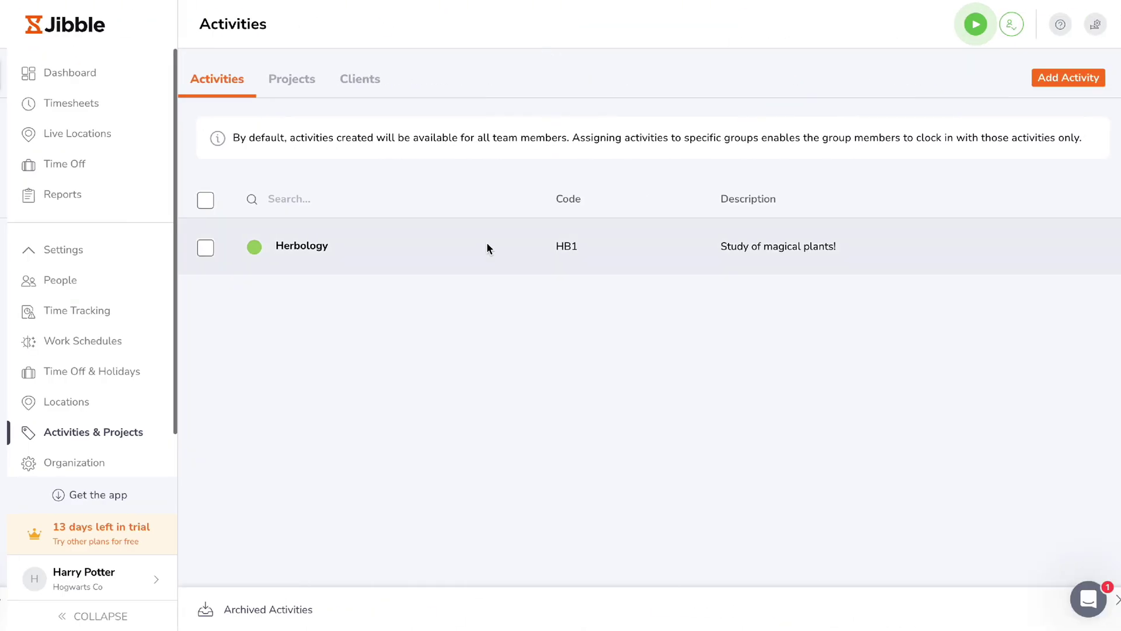
# Step: Add Project Hagrid with code PRH1, the existing client, and location Hagrid's Hut
pyautogui.click(296, 85)
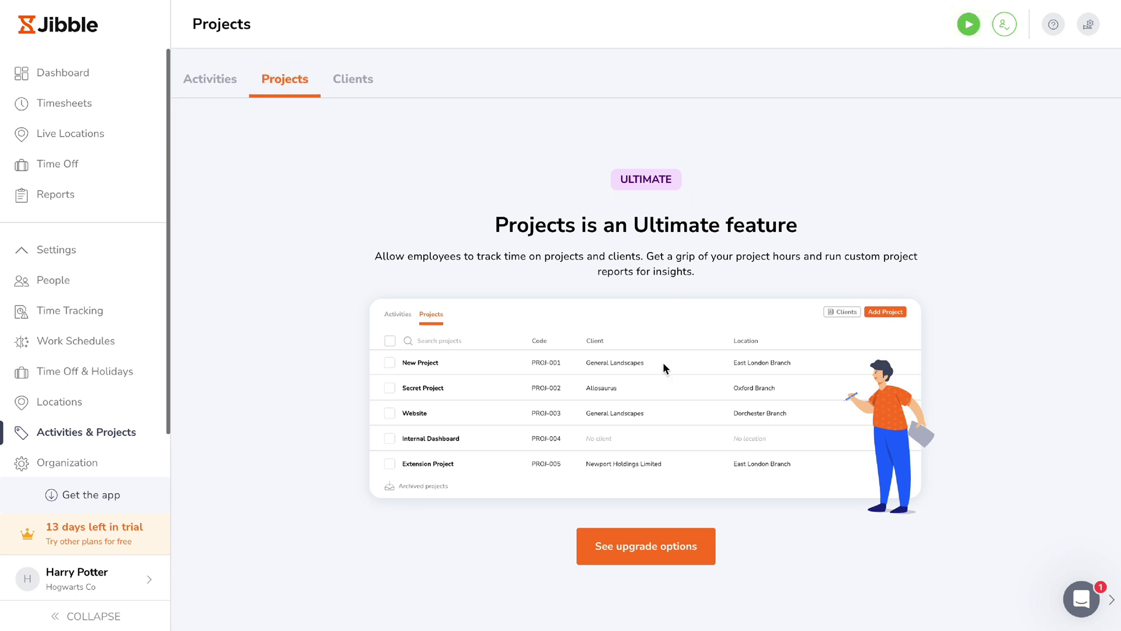
pyautogui.click(296, 93)
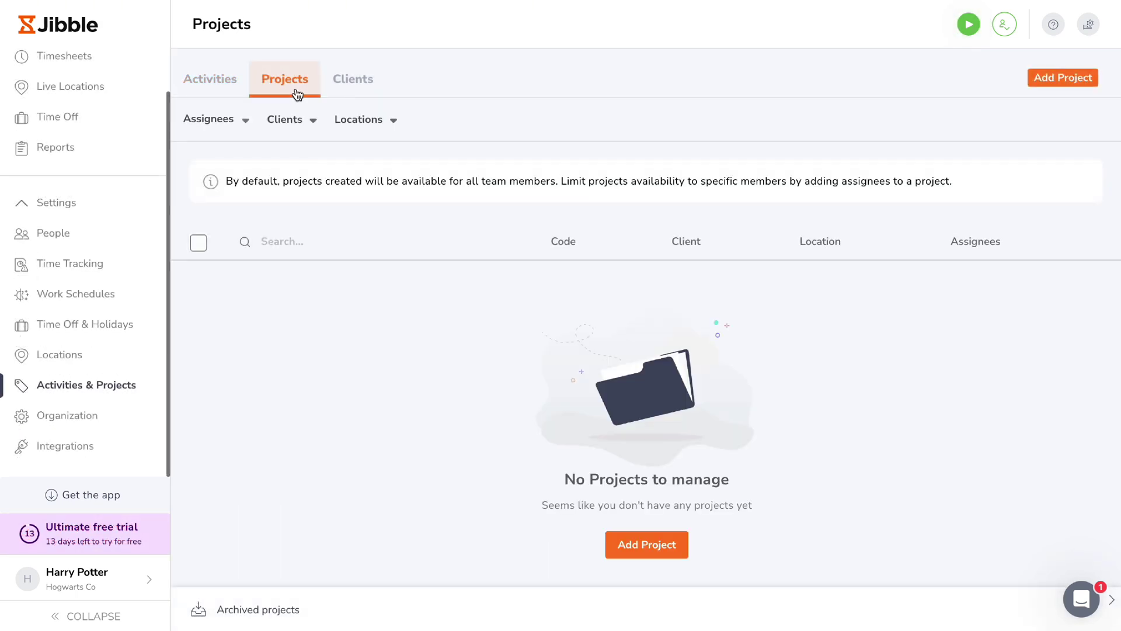
pyautogui.click(613, 544)
pyautogui.write('Proj')
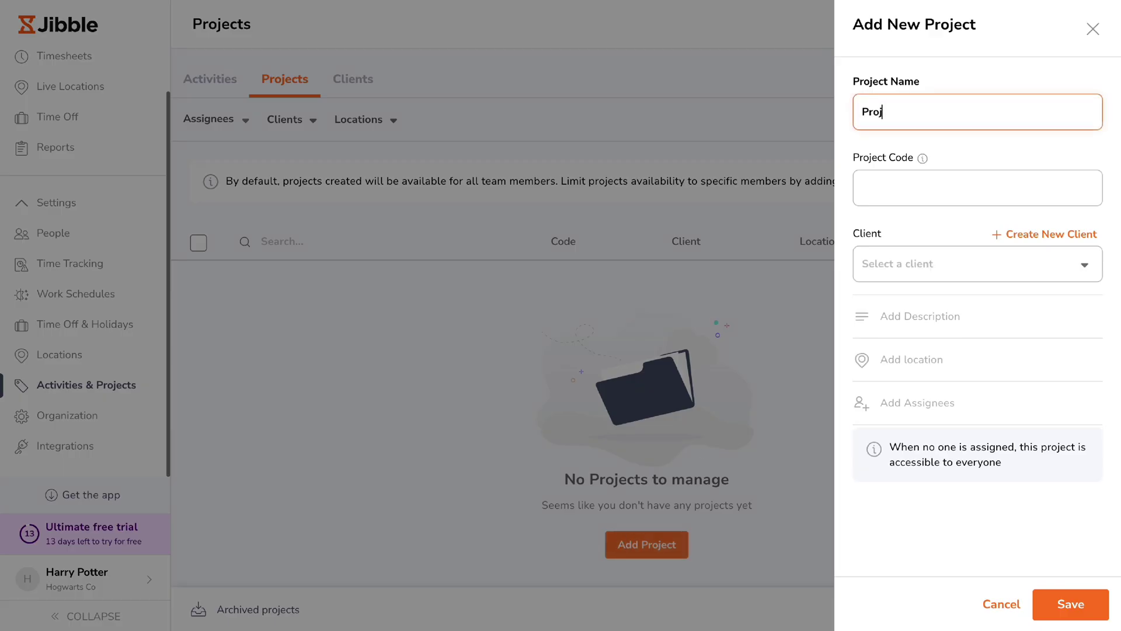
pyautogui.write('id')
pyautogui.press('Tab')
pyautogui.write('PR')
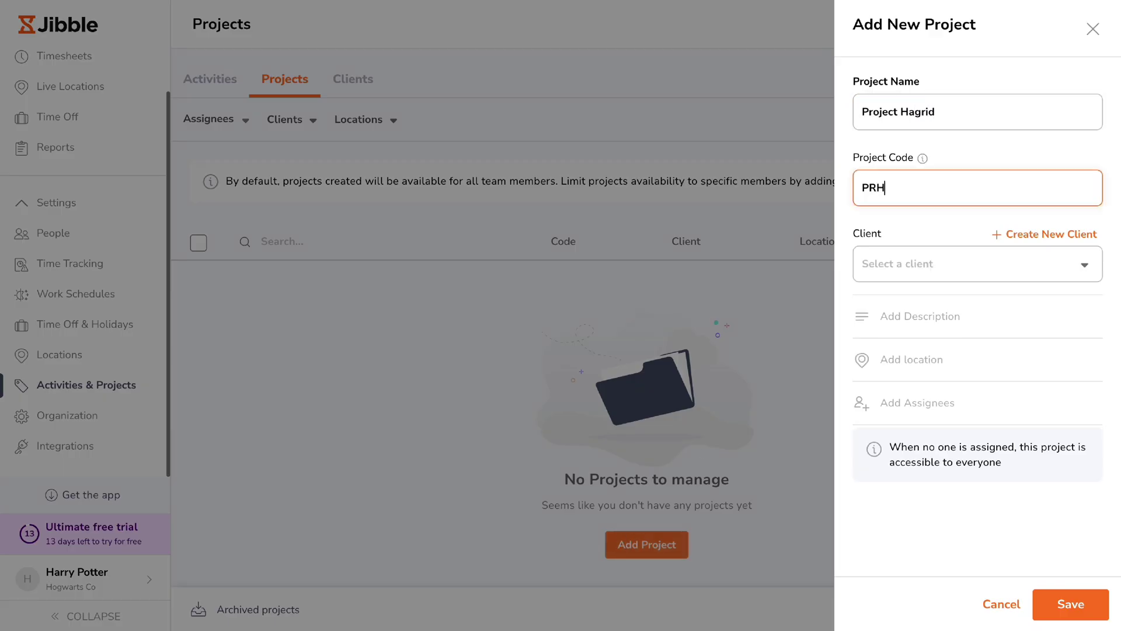
pyautogui.write('1')
pyautogui.click(926, 263)
pyautogui.click(928, 299)
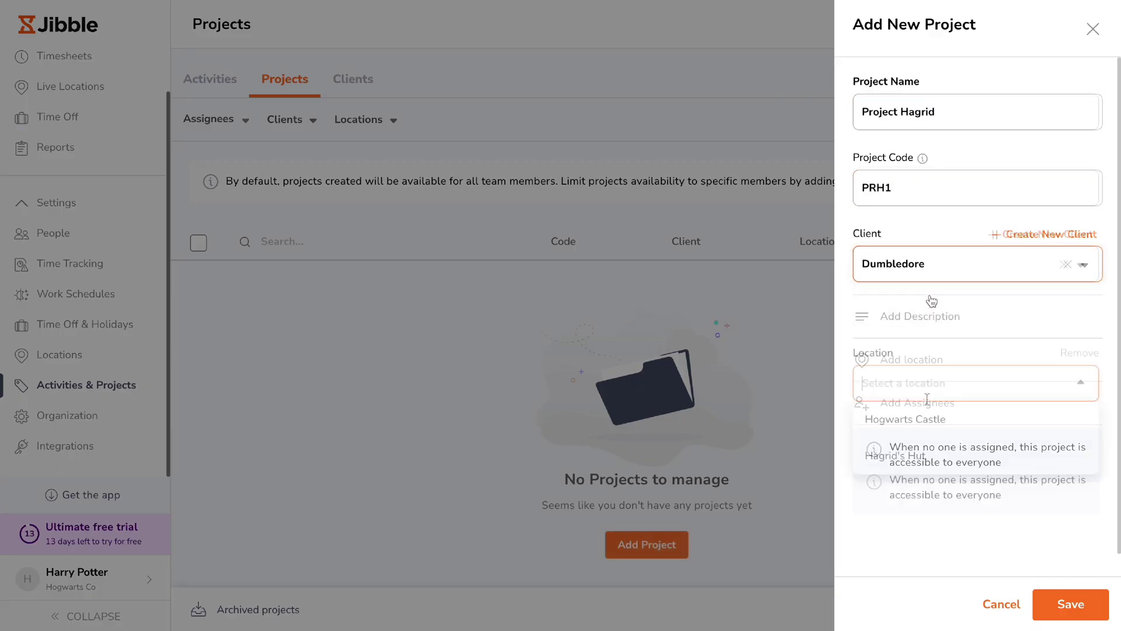
pyautogui.click(1050, 607)
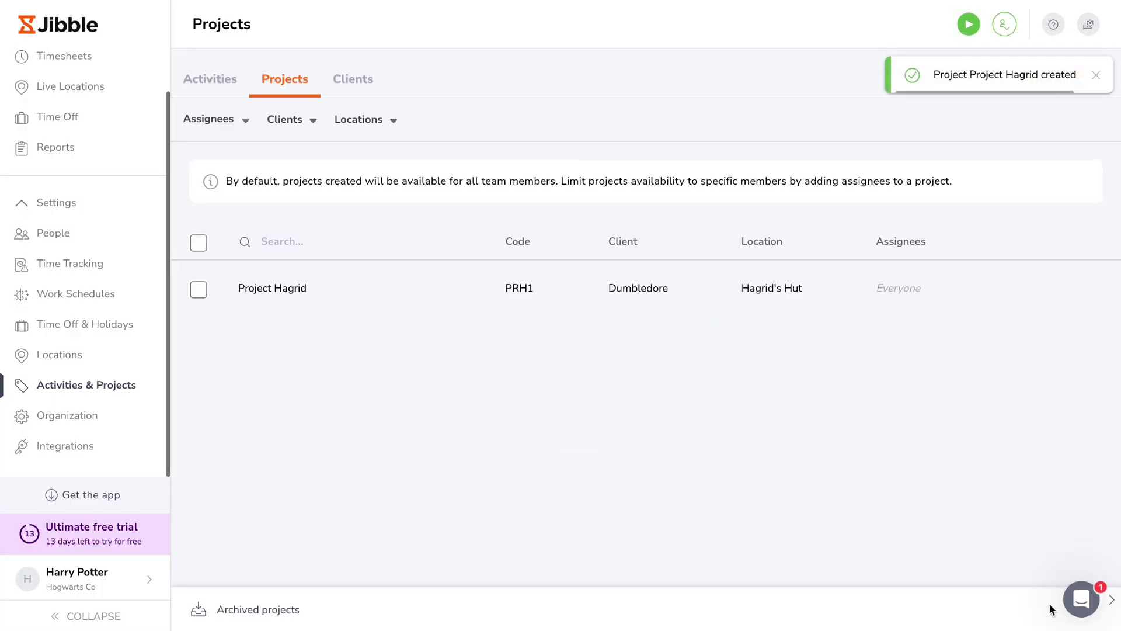
# Step: Add a client with code DD1 linked to Project Azkaban and Project Patronus
pyautogui.click(376, 92)
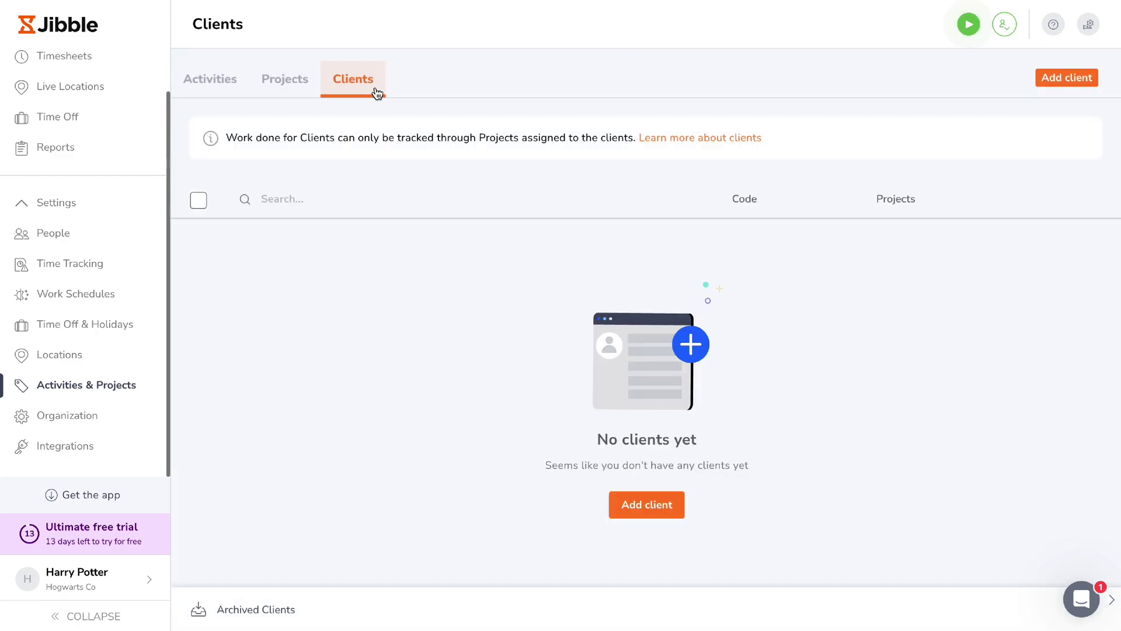
pyautogui.click(677, 512)
pyautogui.write('Bellatrix Lestran')
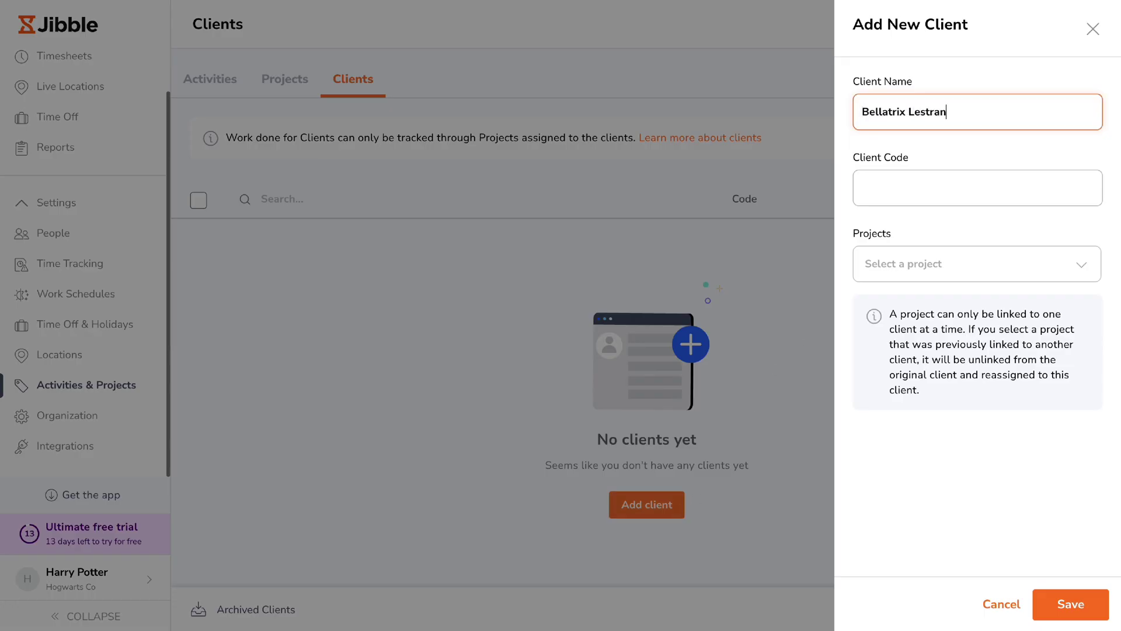
pyautogui.write('ge')
pyautogui.press('Tab')
pyautogui.write('B')
pyautogui.click(984, 266)
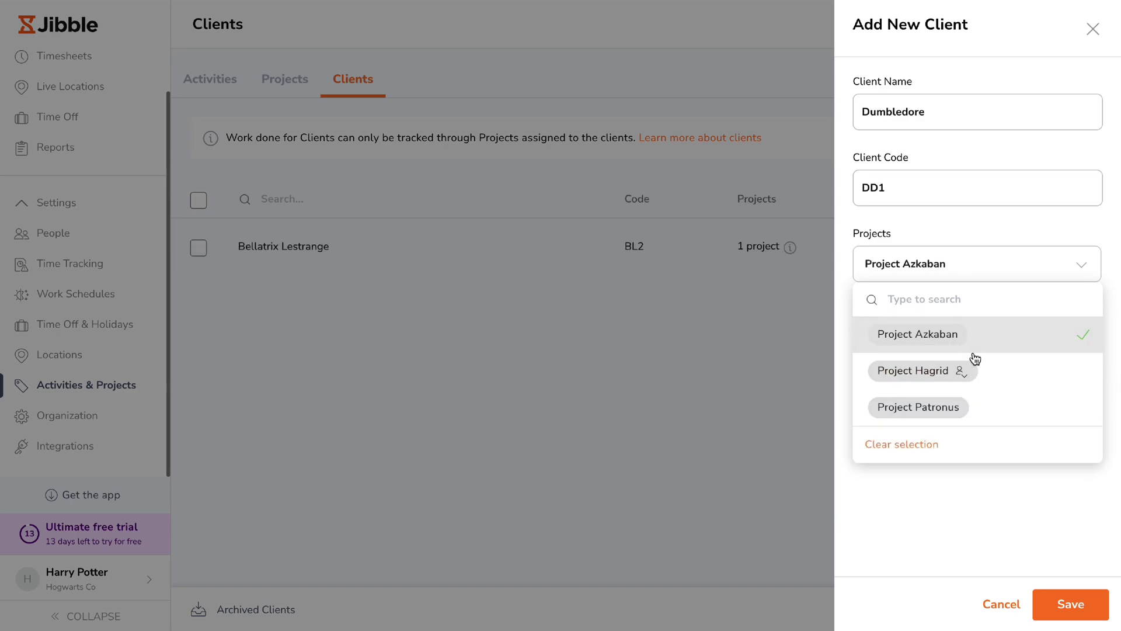
pyautogui.click(981, 403)
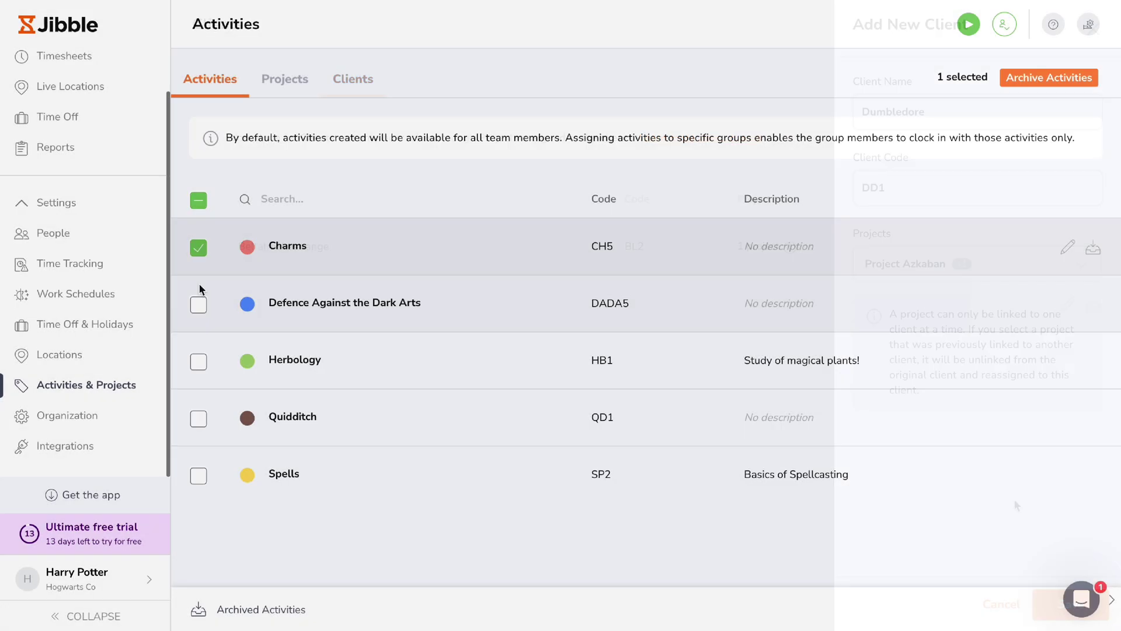
# Step: Archive two activities, reassign Project Hagrid to the DD1 client, and open the other client for editing
pyautogui.click(198, 304)
pyautogui.click(1036, 87)
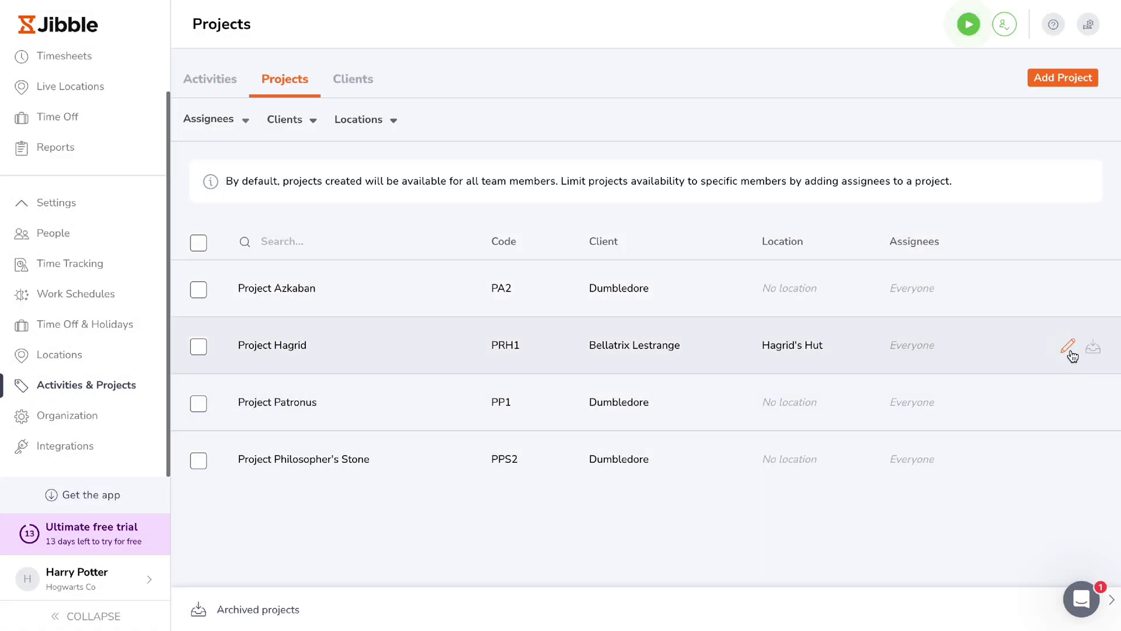
pyautogui.click(1068, 350)
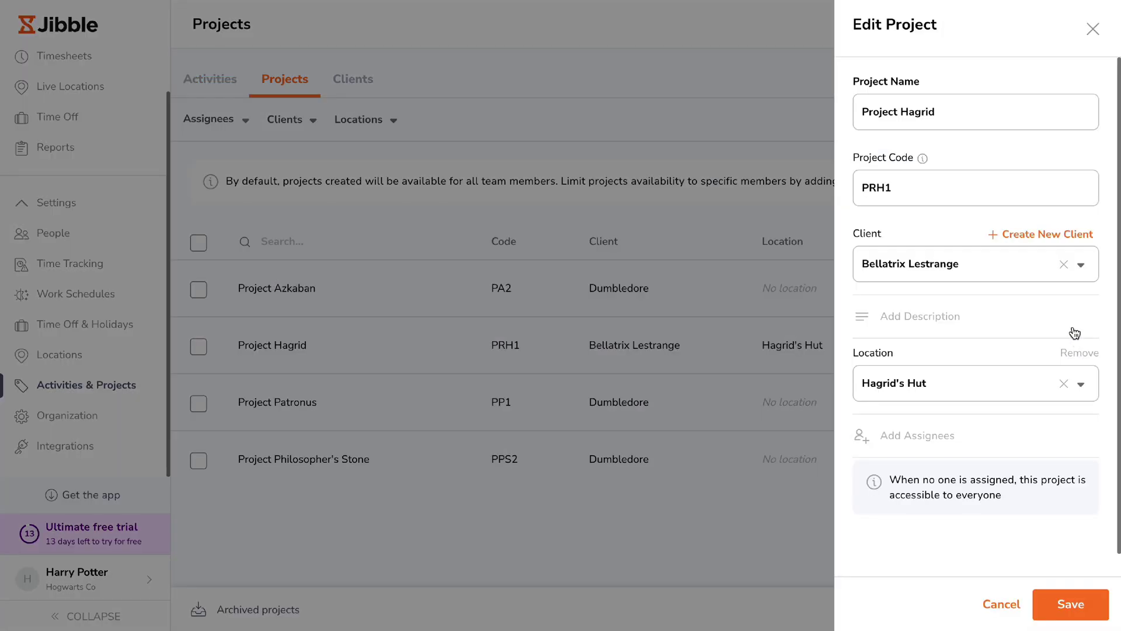
pyautogui.click(1083, 274)
pyautogui.click(1066, 327)
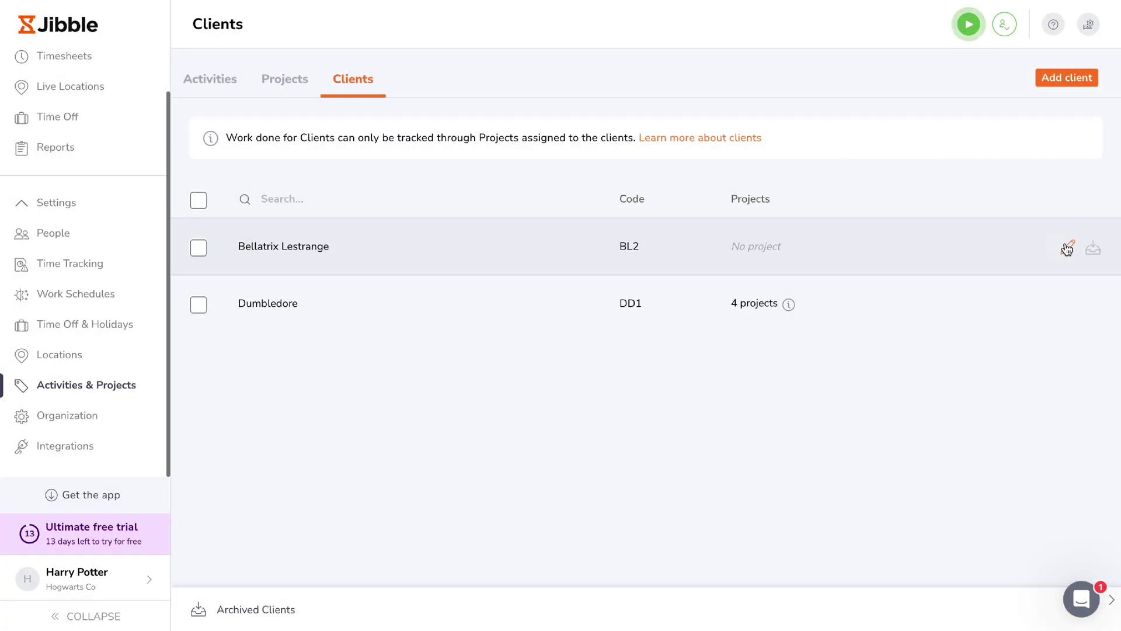
pyautogui.click(1066, 248)
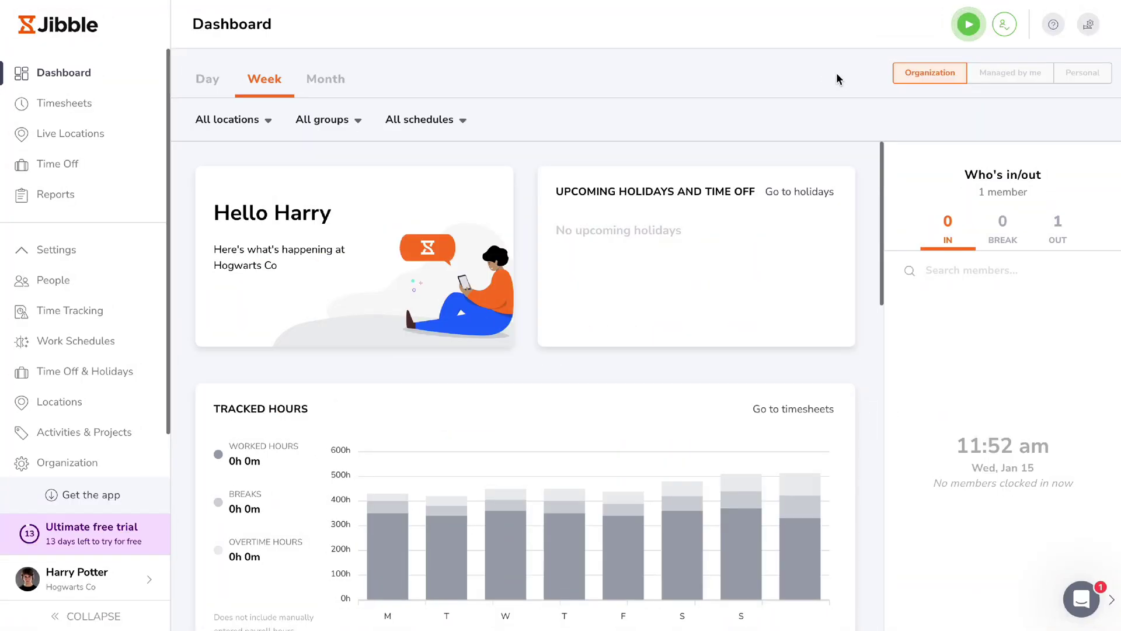
# Step: Clock in on the Charms activity for Project Patronus
pyautogui.click(970, 26)
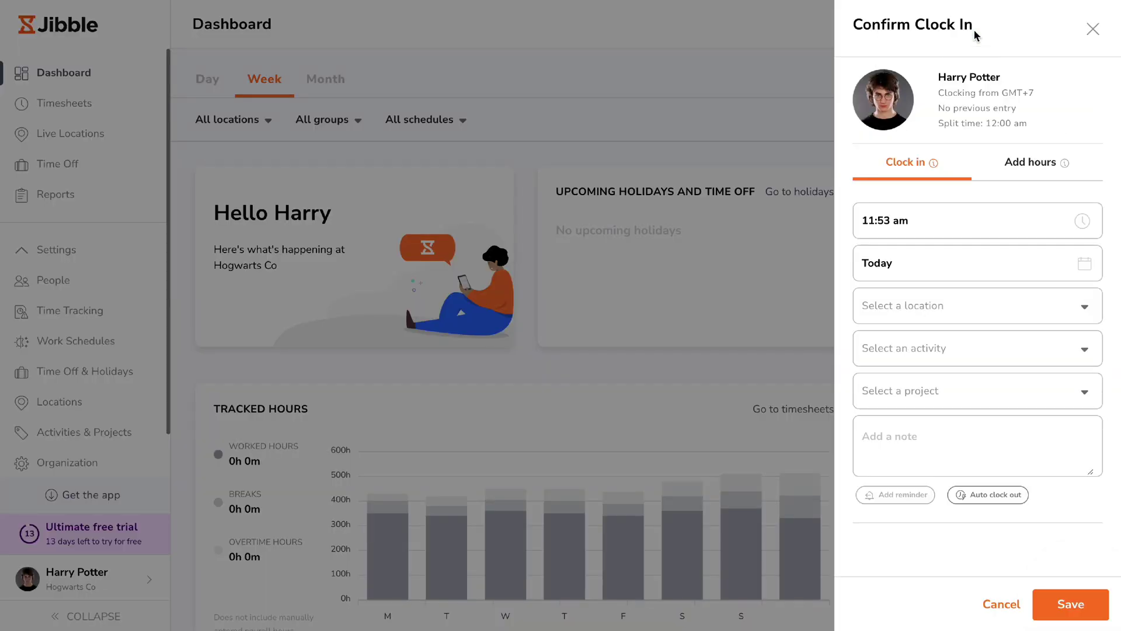
pyautogui.click(991, 356)
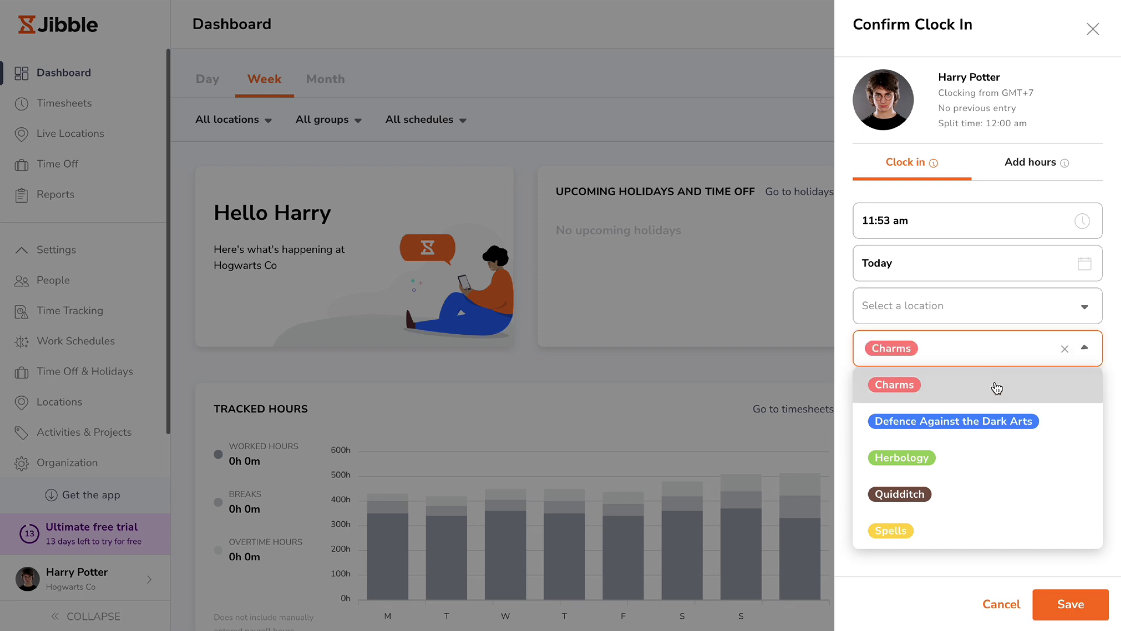
pyautogui.click(998, 393)
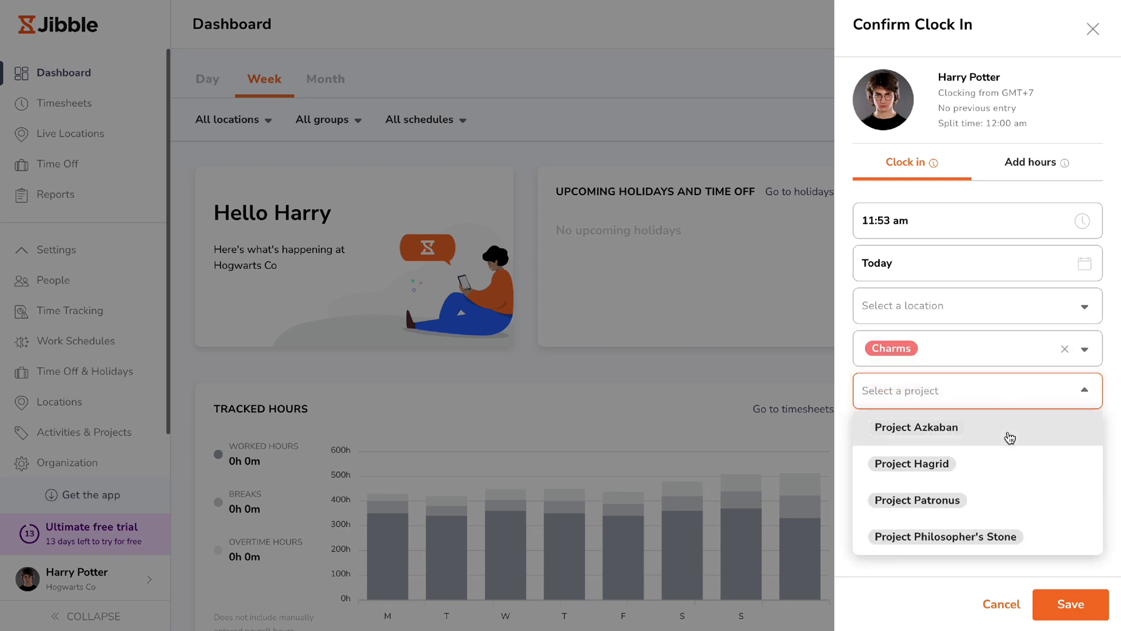
pyautogui.click(1016, 497)
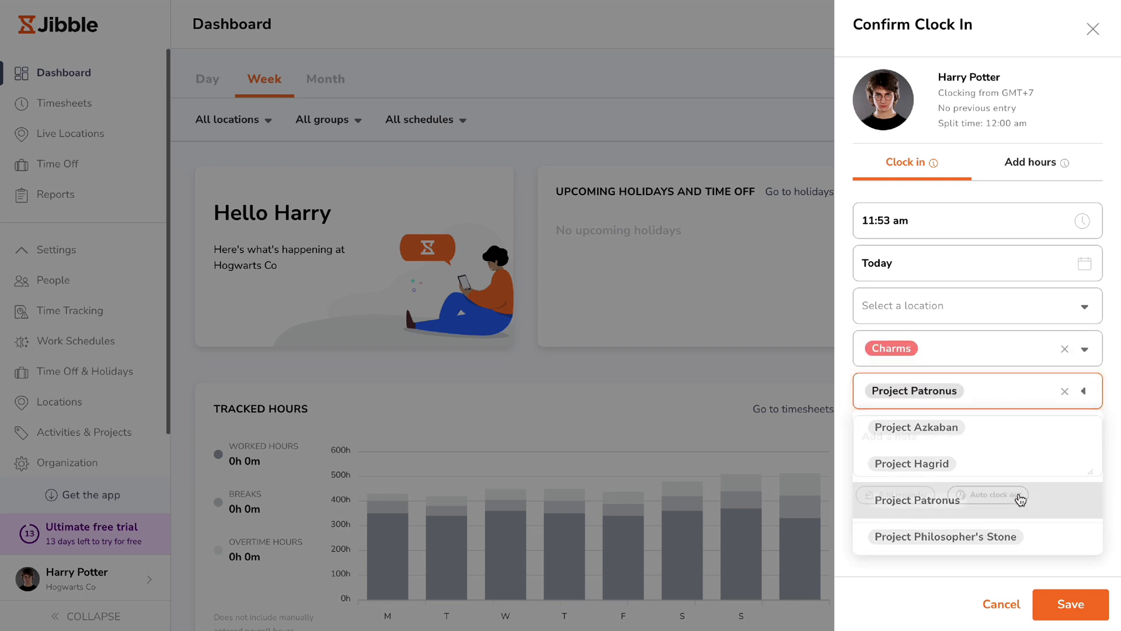
pyautogui.click(1040, 598)
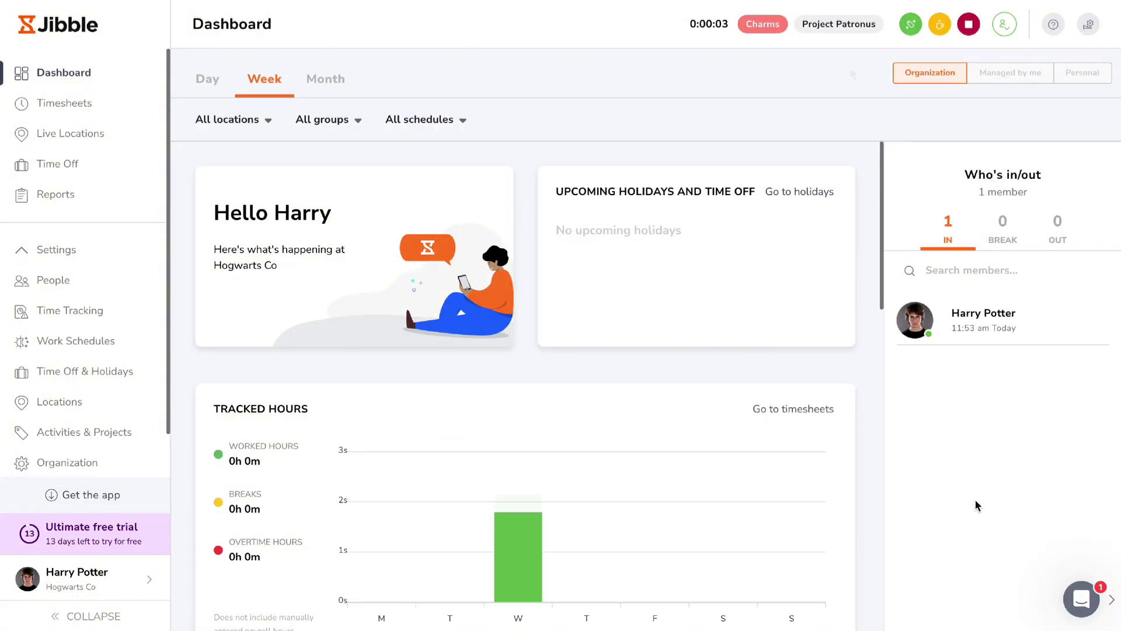
# Step: Switch to Defence Against the Dark Arts on Project Patronus with the note 'Client meeting'
pyautogui.click(905, 35)
pyautogui.click(934, 348)
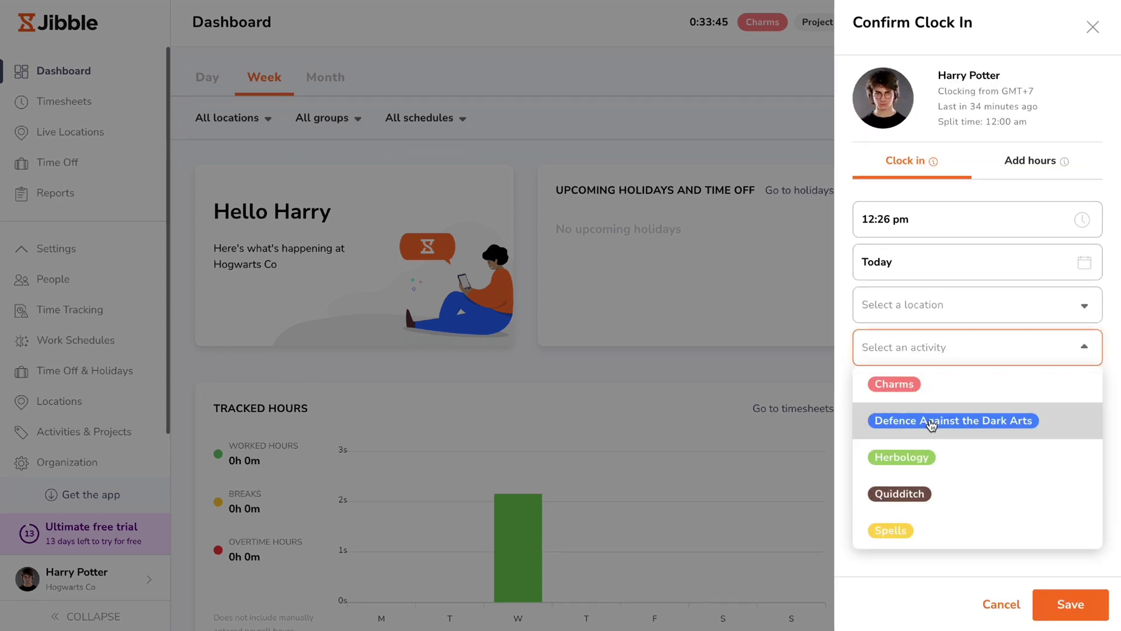
pyautogui.click(930, 423)
pyautogui.click(934, 390)
pyautogui.click(971, 500)
pyautogui.click(928, 435)
pyautogui.write('Client meeting')
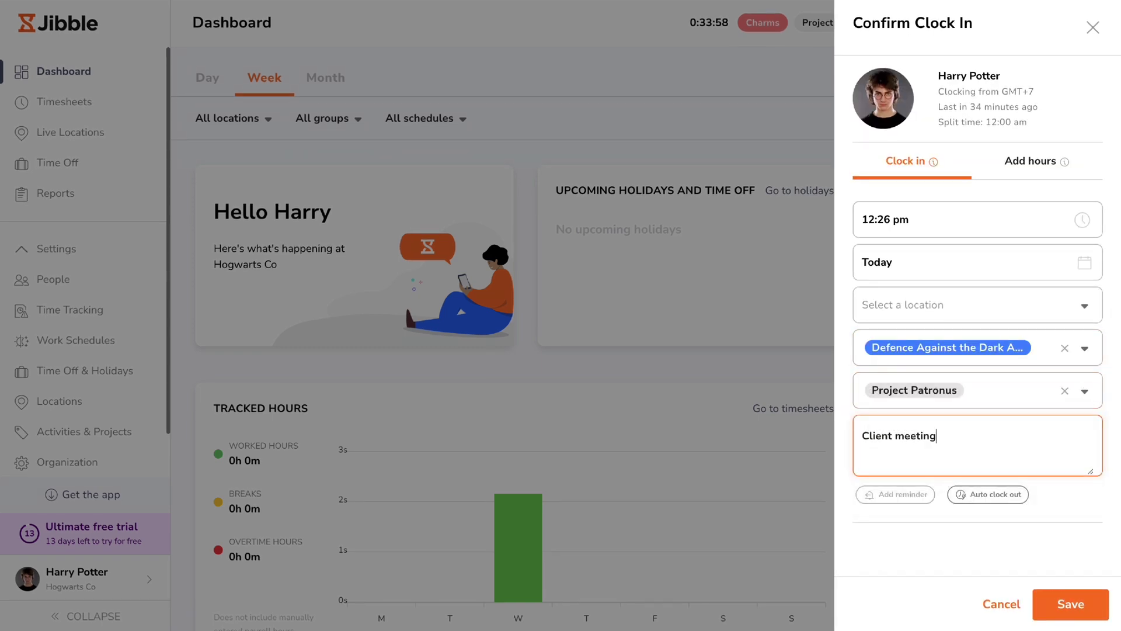
pyautogui.click(1042, 607)
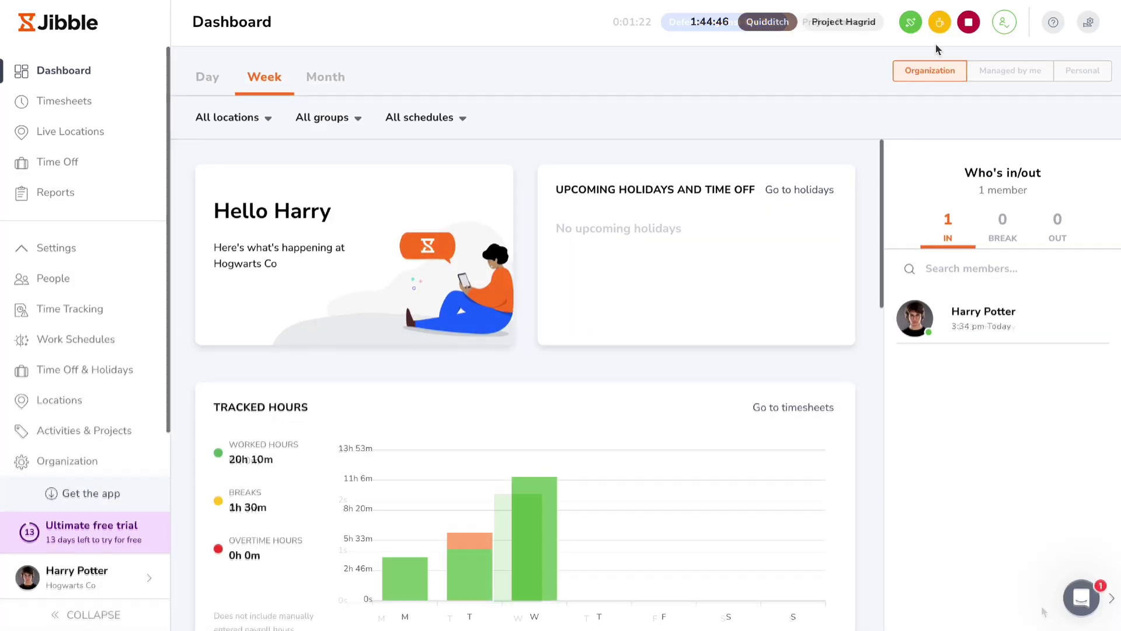
# Step: Clock out with a short note, marking work ended for the day
pyautogui.click(969, 23)
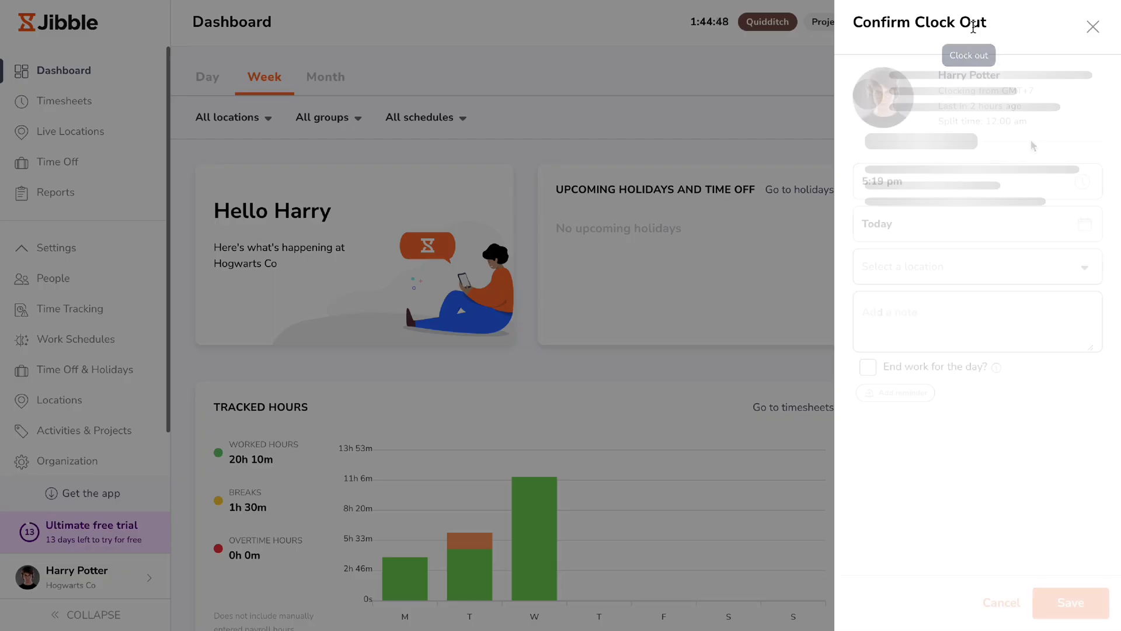
pyautogui.click(978, 301)
pyautogui.write('Clocking out!')
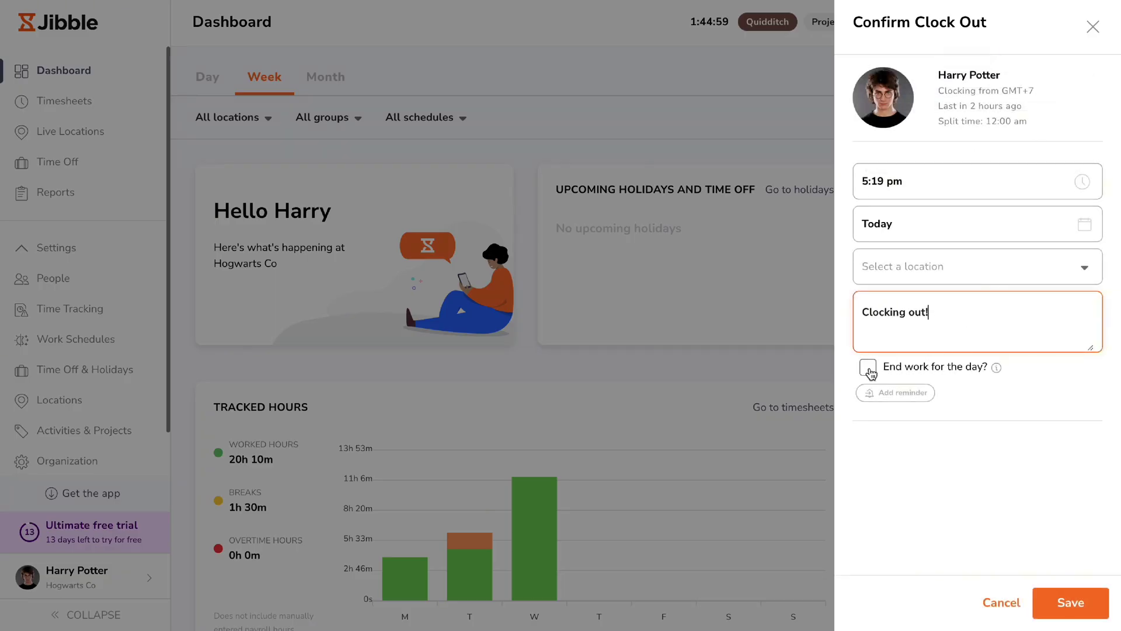
pyautogui.click(868, 368)
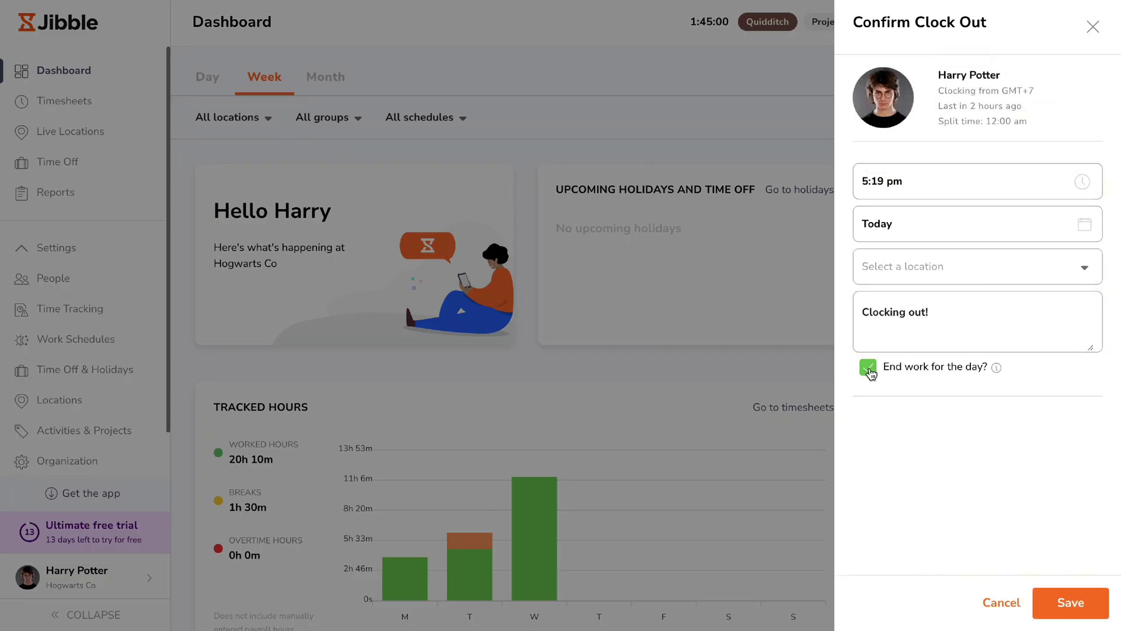
pyautogui.click(1048, 611)
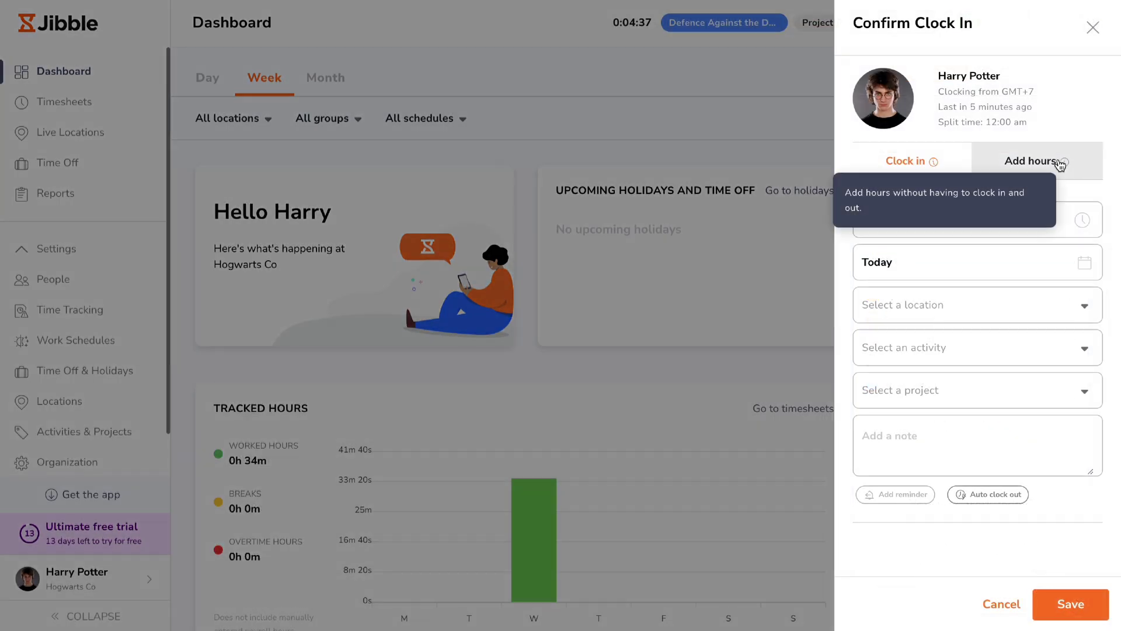
# Step: Add a 3h manual Quidditch entry on Project Philosopher's Stone and duplicate it
pyautogui.click(1059, 165)
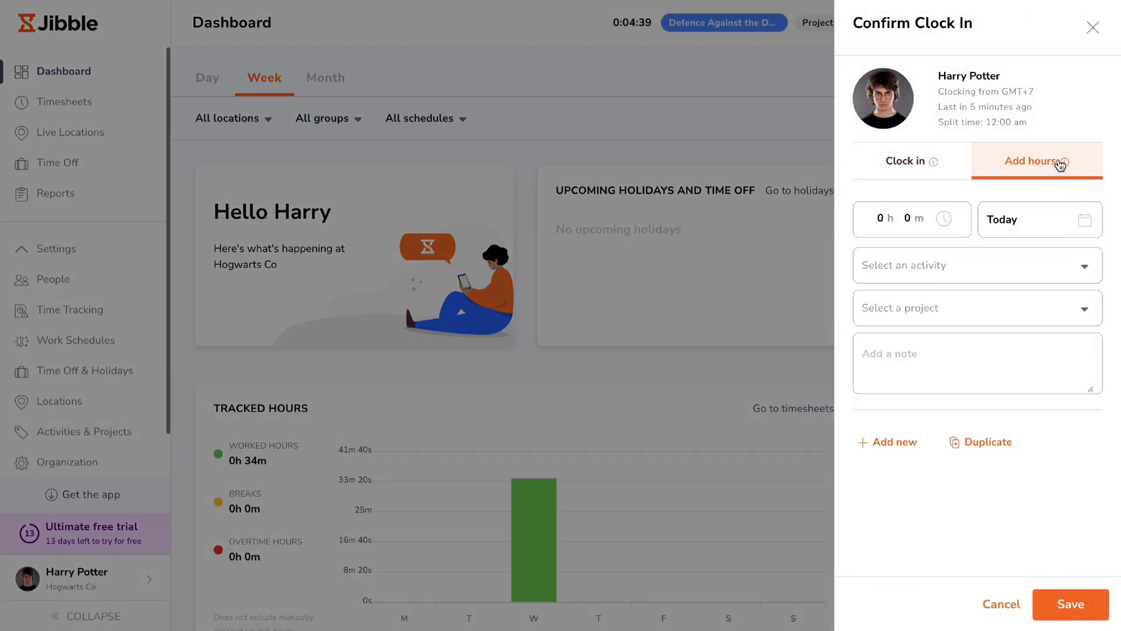
pyautogui.click(955, 305)
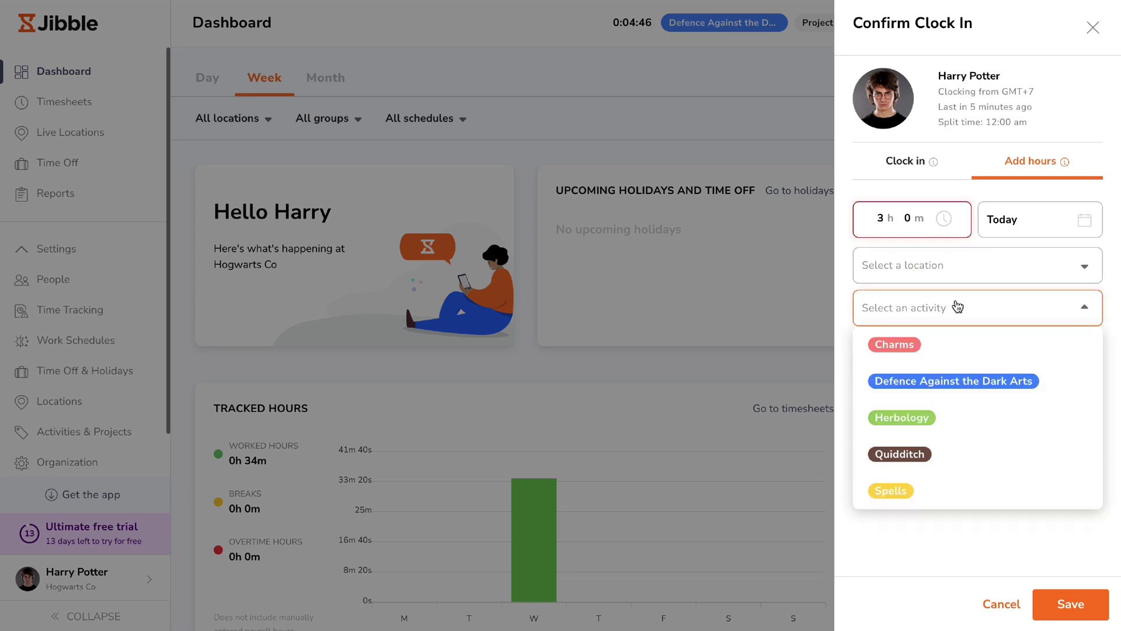
pyautogui.click(983, 453)
pyautogui.click(1026, 365)
pyautogui.click(1032, 493)
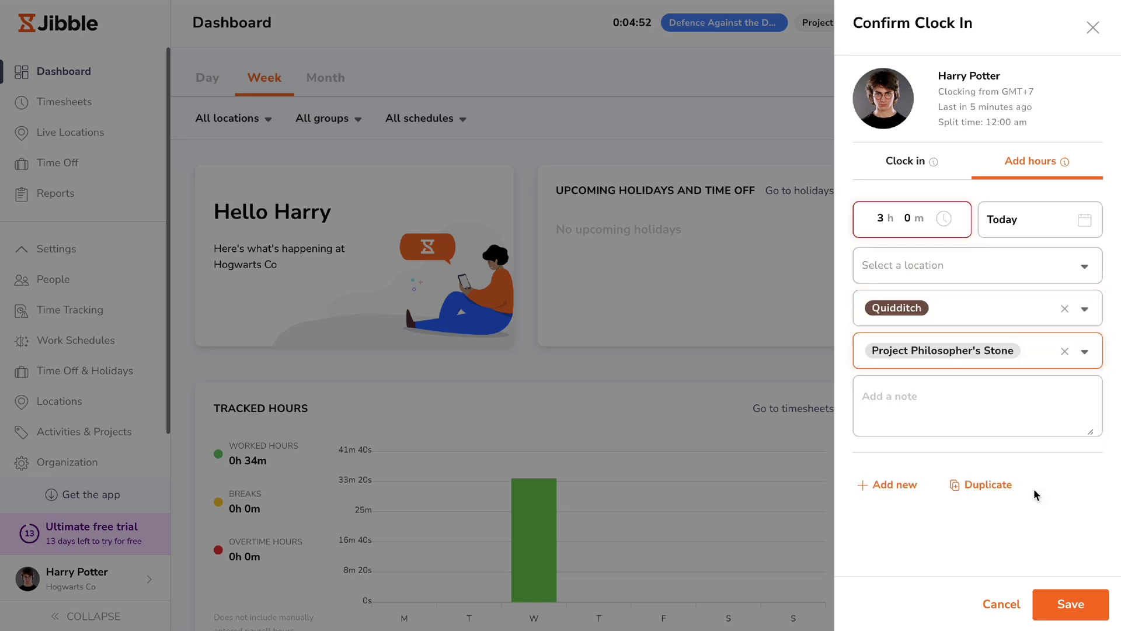
pyautogui.click(996, 489)
# Step: Change the duplicate's activity to Herbology and collapse it and the 30m Spells entry
pyautogui.scroll(-4, 993, 485)
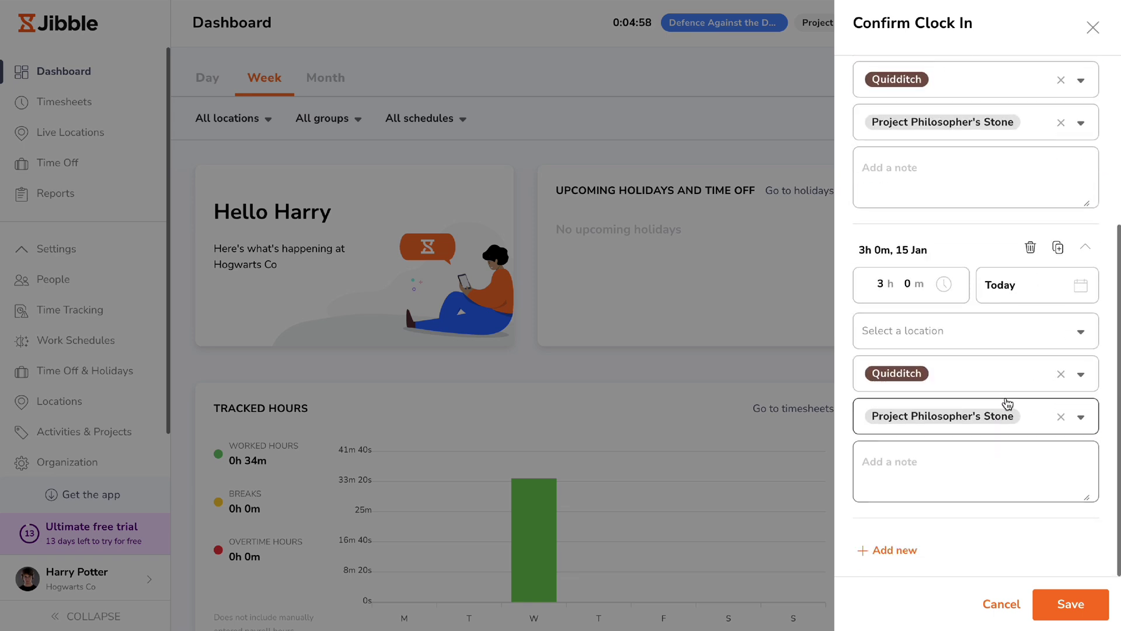
pyautogui.click(1012, 389)
pyautogui.click(991, 482)
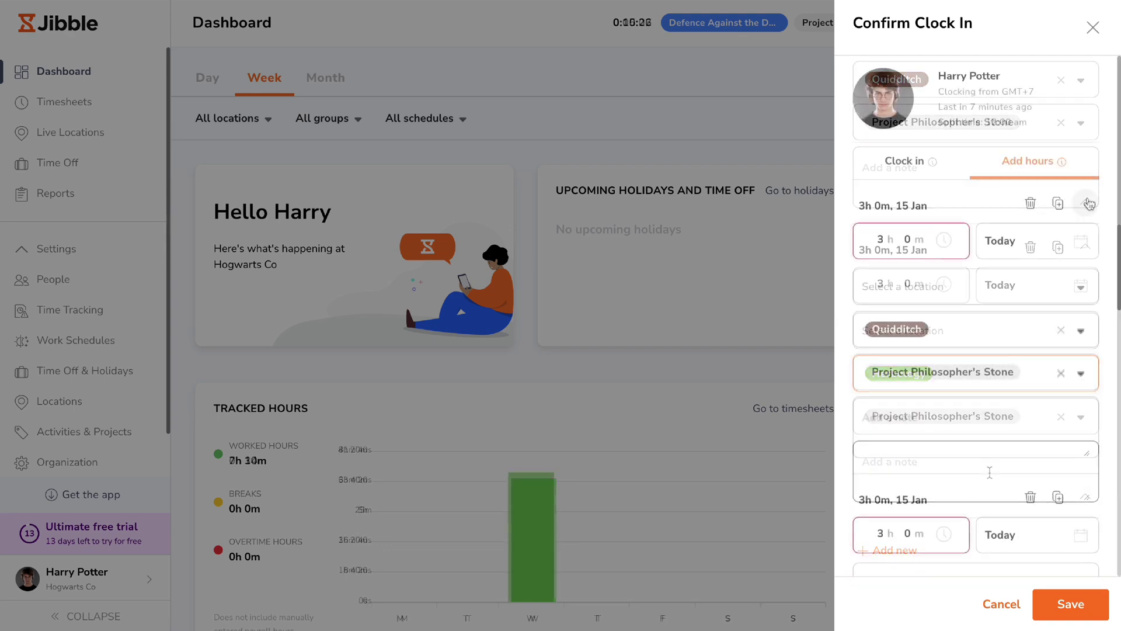
pyautogui.click(1084, 287)
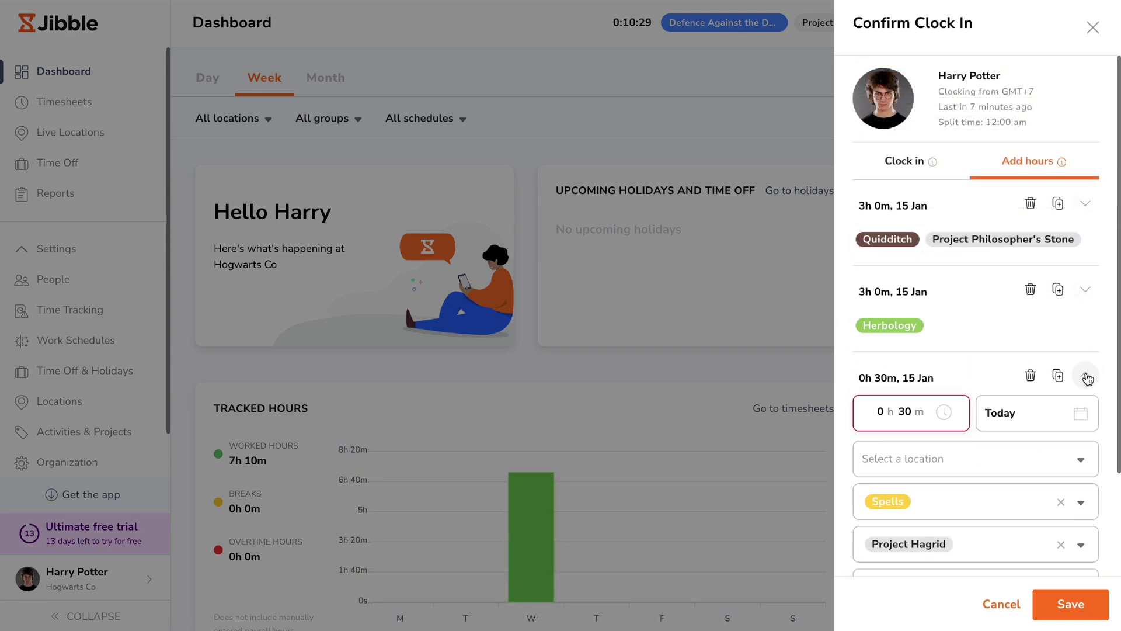
pyautogui.click(1086, 377)
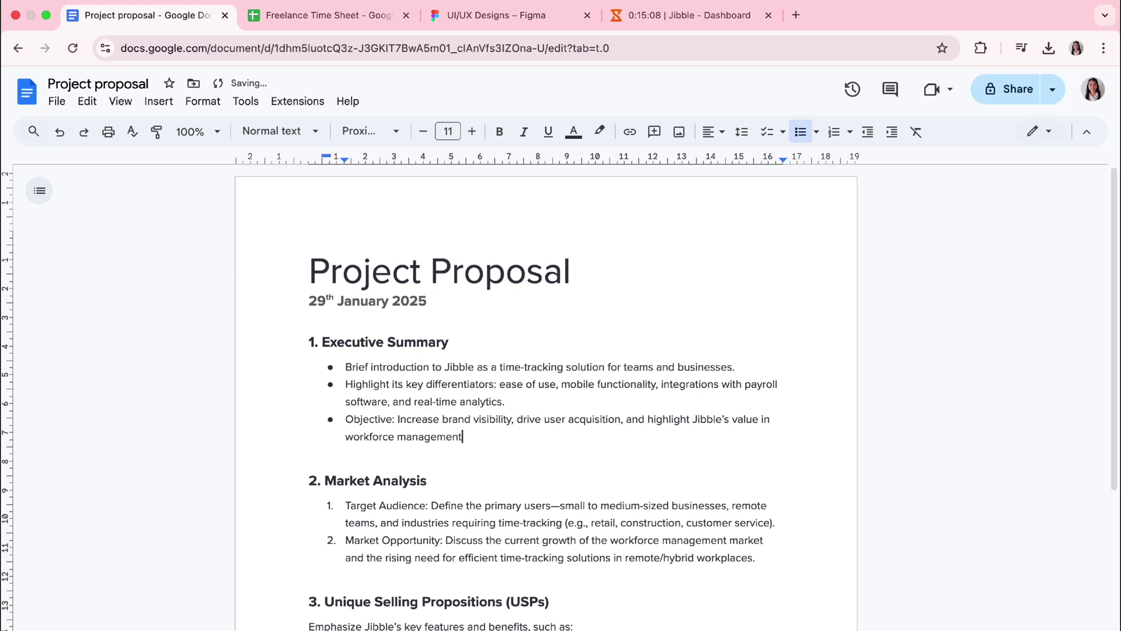
# Step: Go back to the Jibble dashboard and view the Get the app download options
pyautogui.click(338, 17)
pyautogui.click(472, 16)
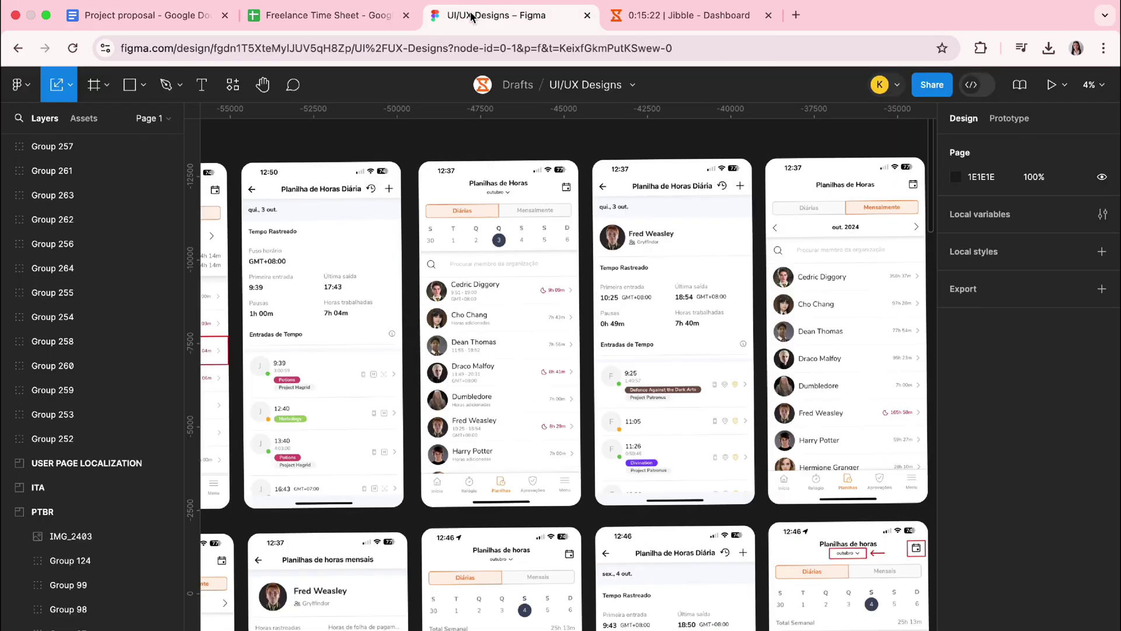
pyautogui.click(683, 16)
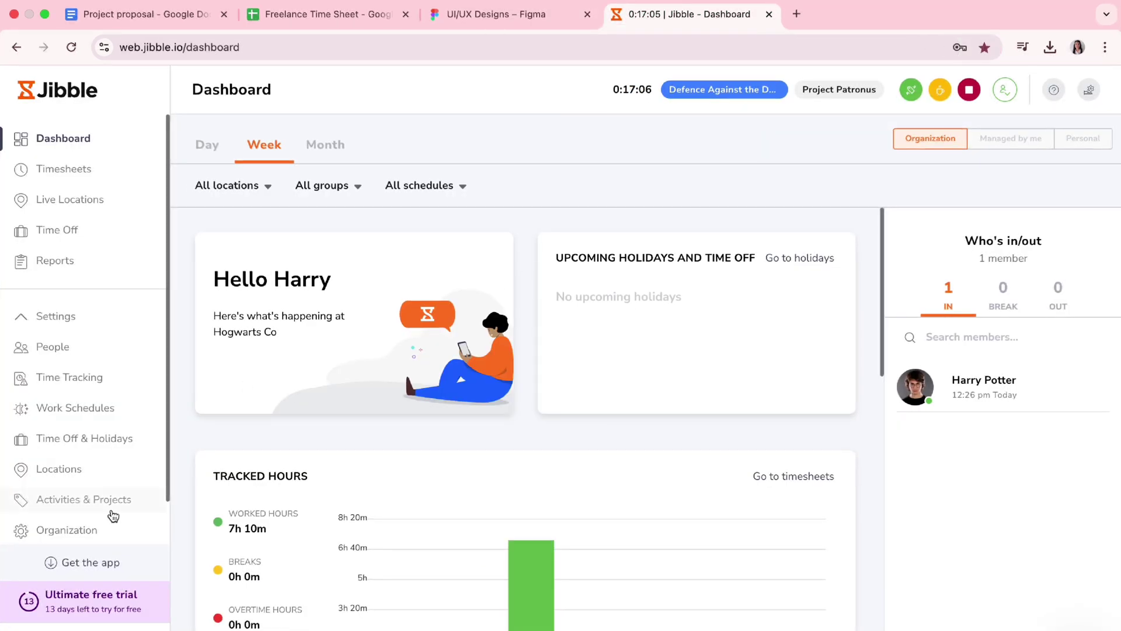
pyautogui.click(64, 562)
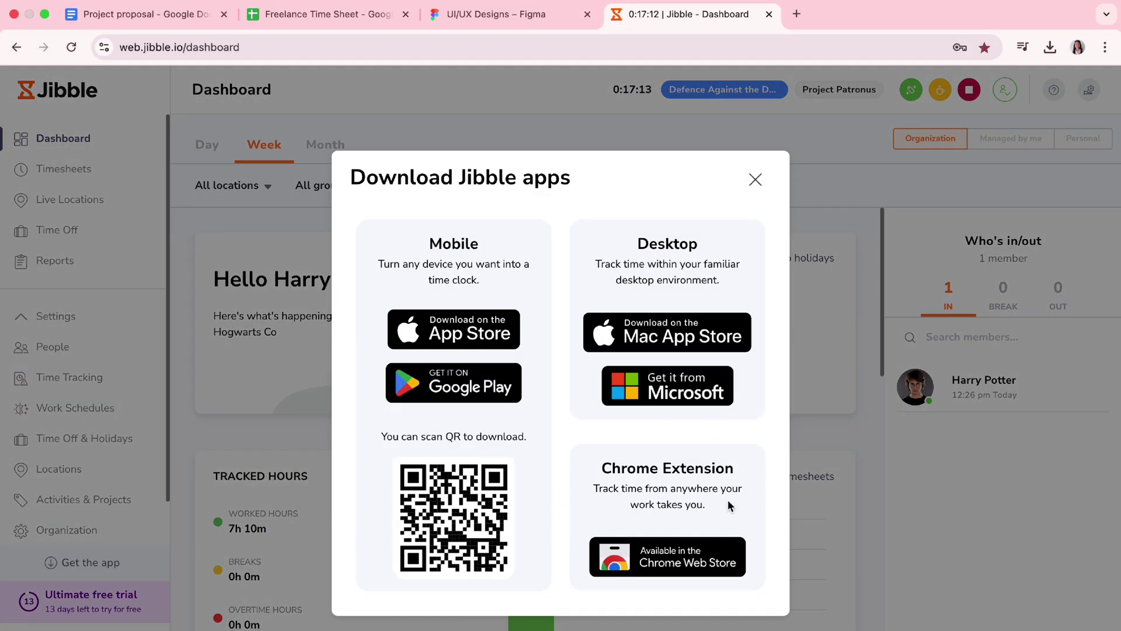
# Step: Install the Jibble Time Tracker extension from the Chrome Web Store and log in
pyautogui.click(705, 533)
pyautogui.click(930, 195)
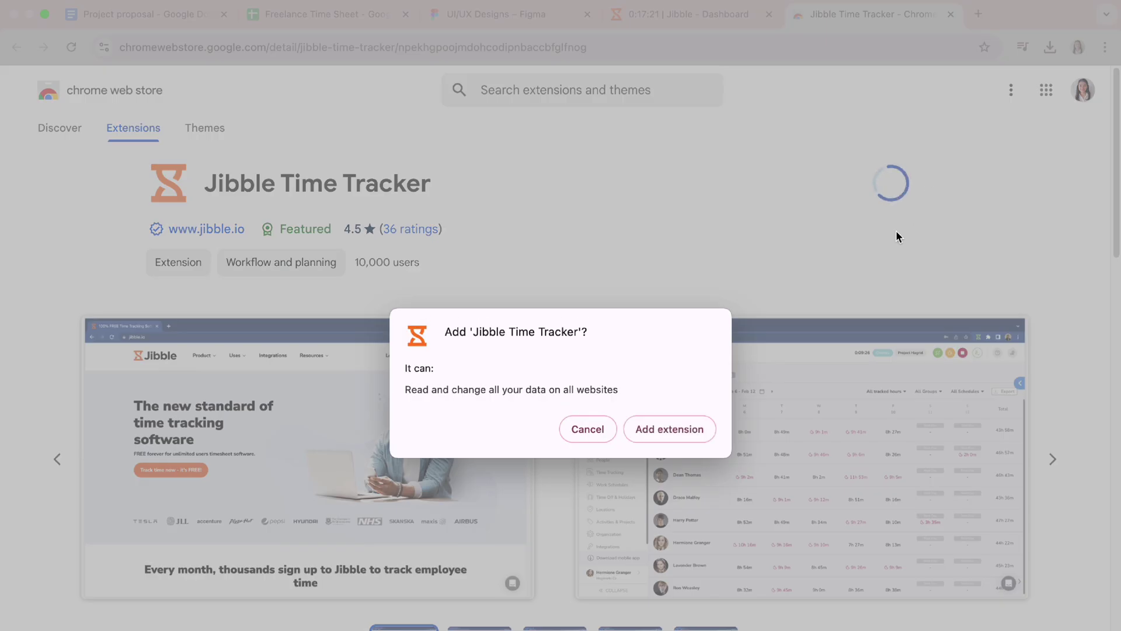
pyautogui.click(674, 430)
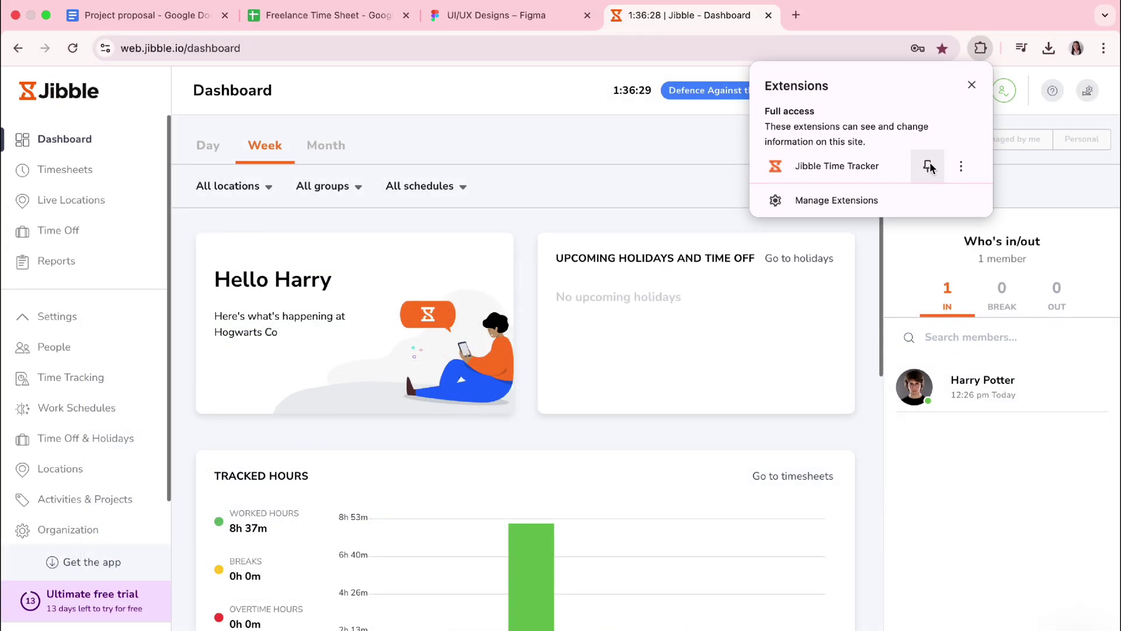
pyautogui.click(942, 50)
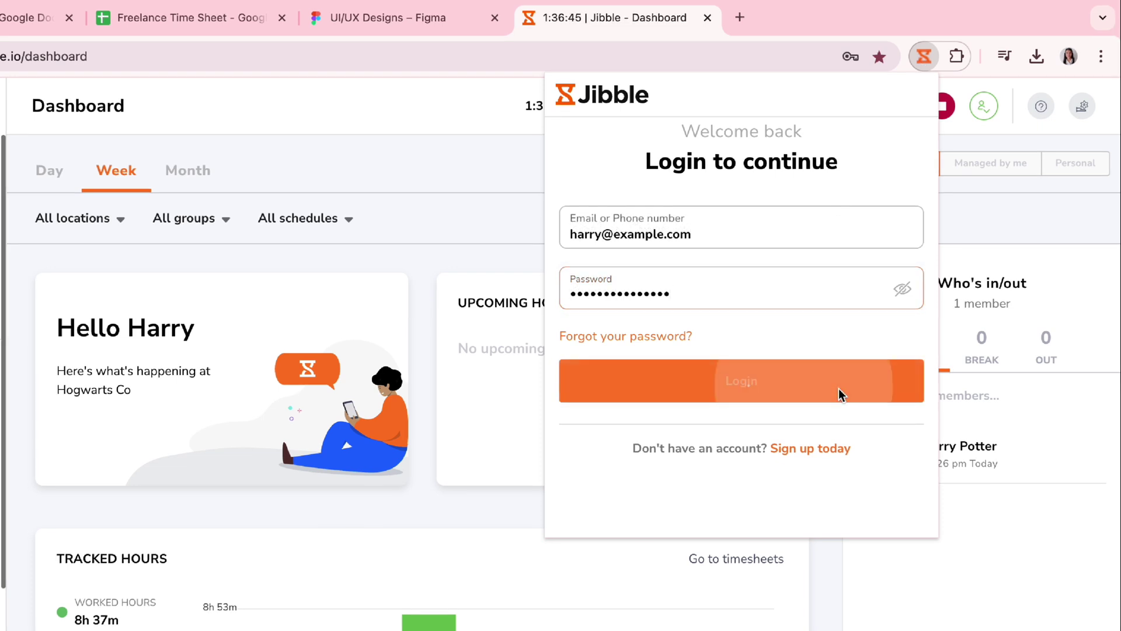
pyautogui.click(839, 395)
# Step: Clock in from the extension on Herbology for Project Hagrid
pyautogui.click(841, 167)
pyautogui.click(745, 320)
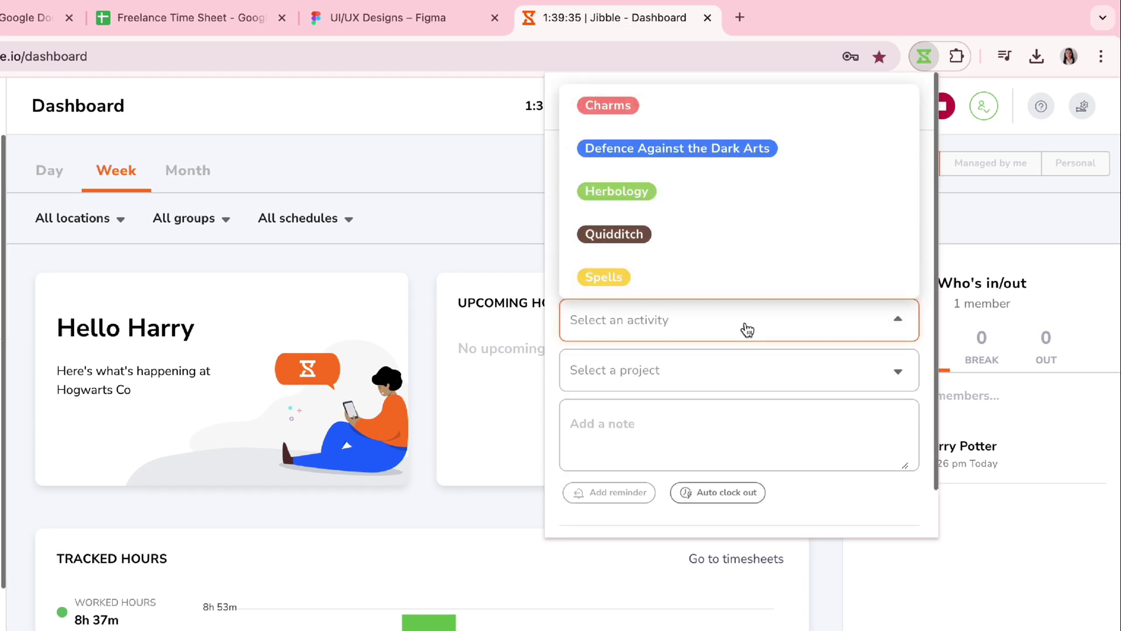
pyautogui.click(779, 208)
pyautogui.click(776, 370)
pyautogui.click(759, 240)
pyautogui.click(854, 499)
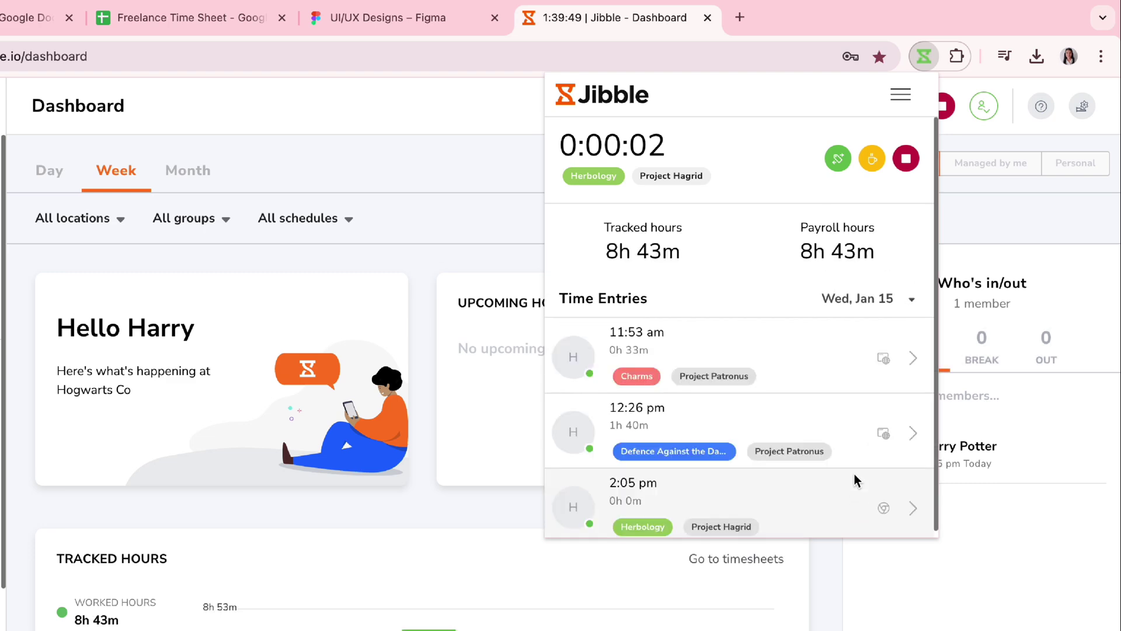
# Step: Browse the extension's list of supported integrations
pyautogui.click(900, 95)
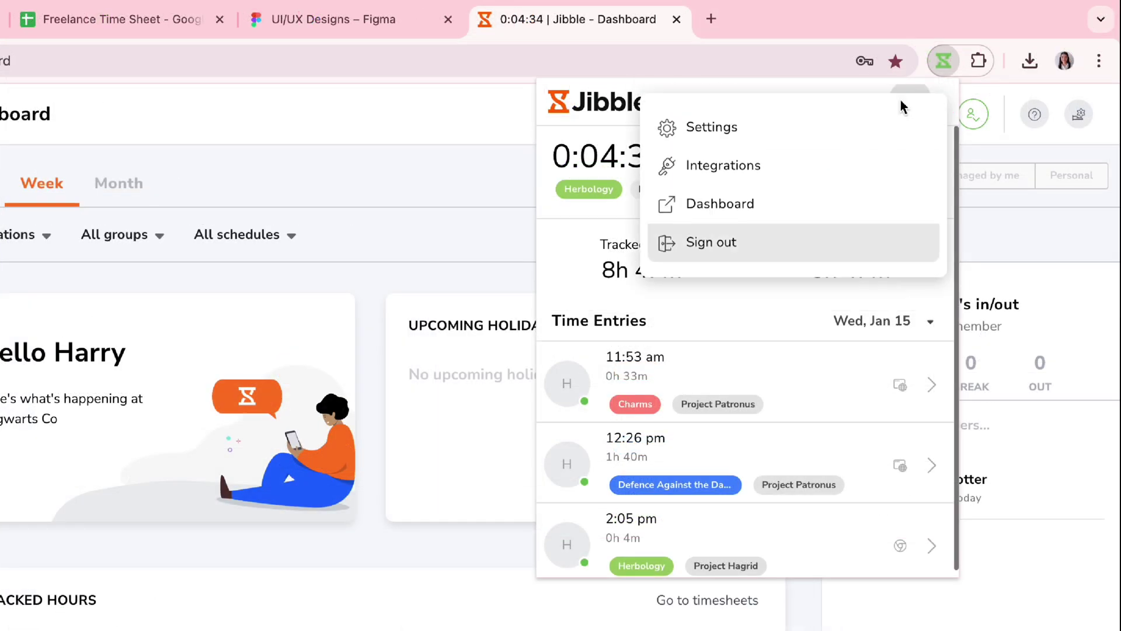
pyautogui.click(814, 201)
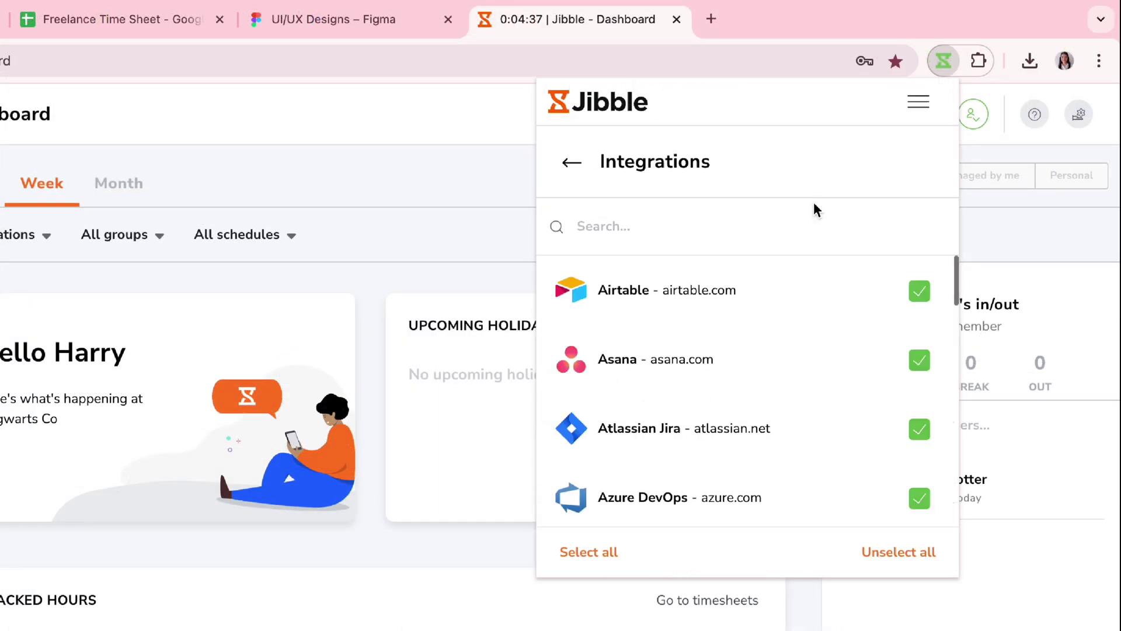
pyautogui.scroll(-3, 808, 389)
pyautogui.scroll(-5, 808, 390)
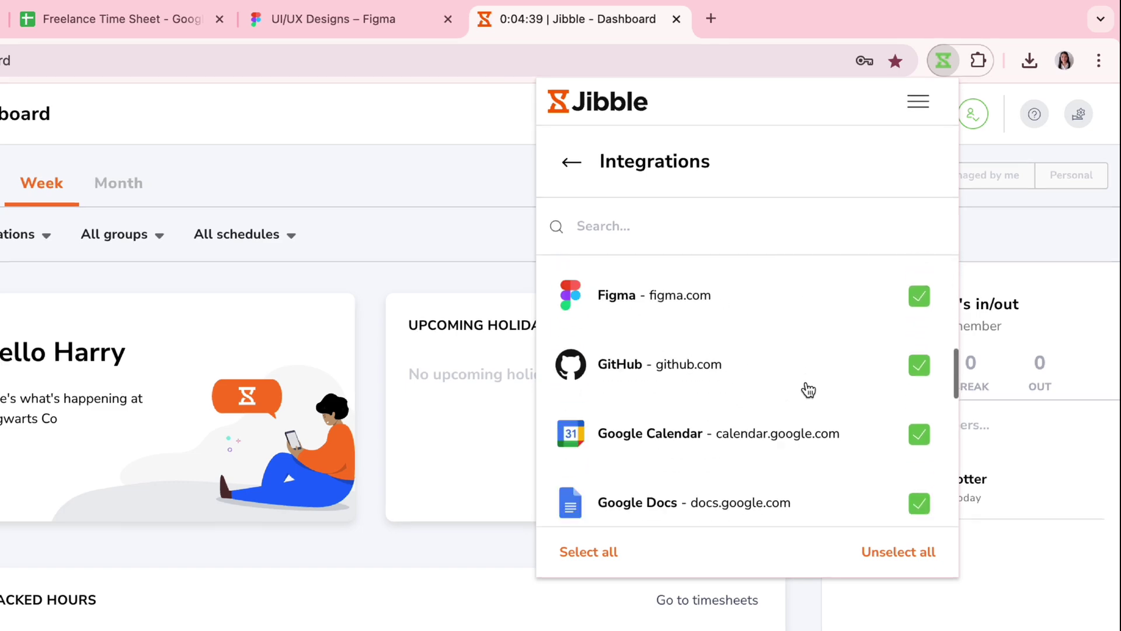
pyautogui.scroll(-1, 808, 390)
pyautogui.scroll(-5, 808, 390)
pyautogui.scroll(-3, 808, 390)
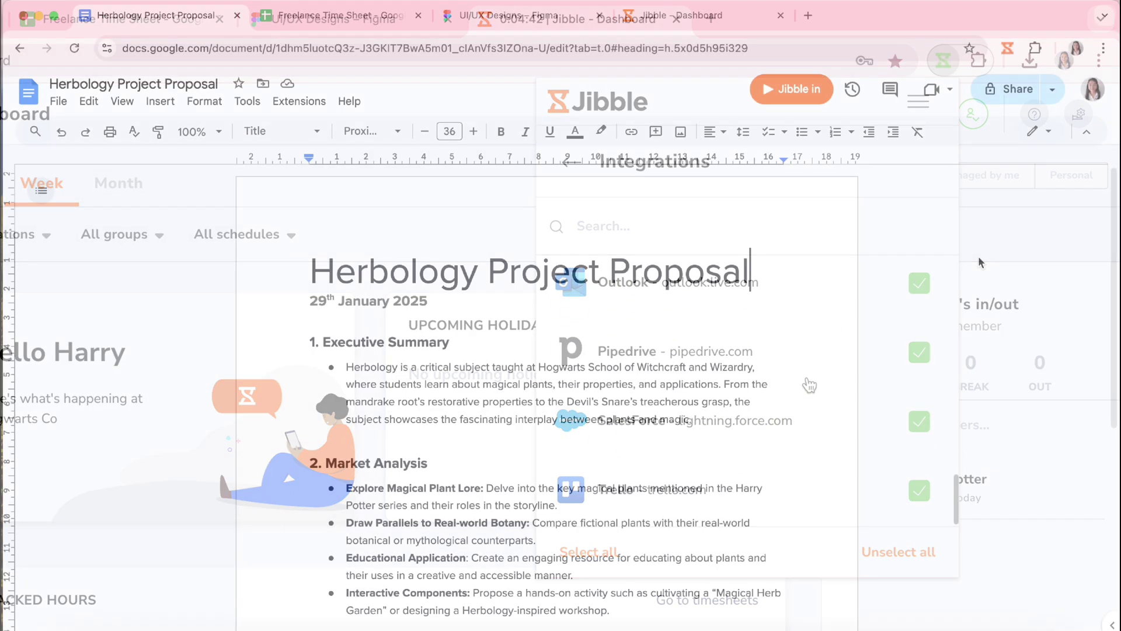
# Step: Jibble in from the Herbology Project Proposal Google Doc on Herbology for Project Azkaban
pyautogui.click(823, 95)
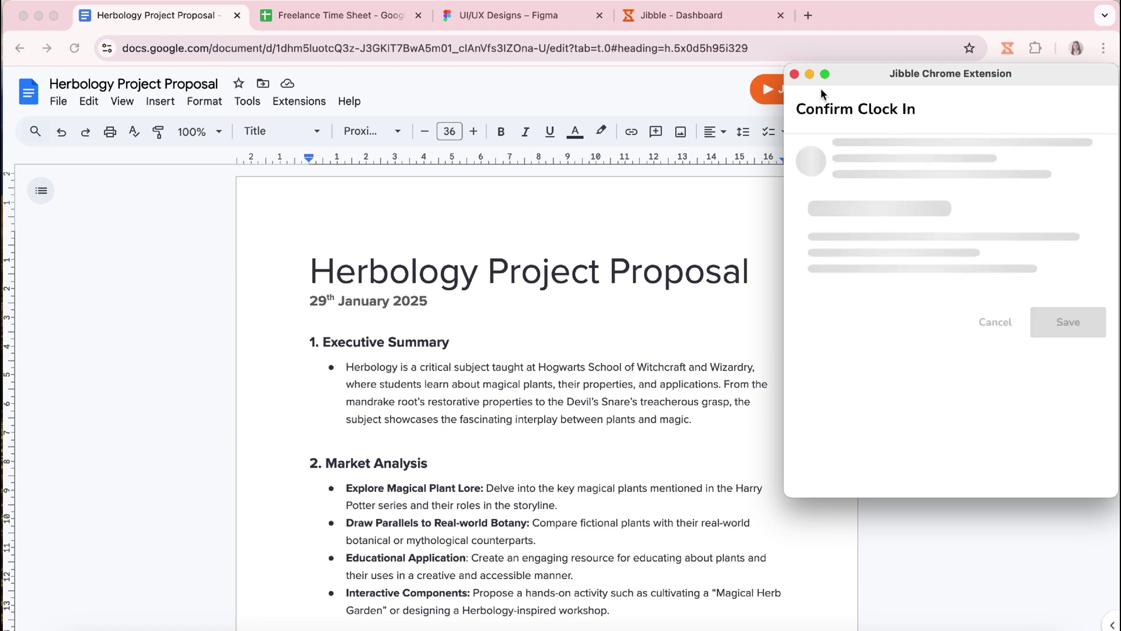
pyautogui.click(1021, 302)
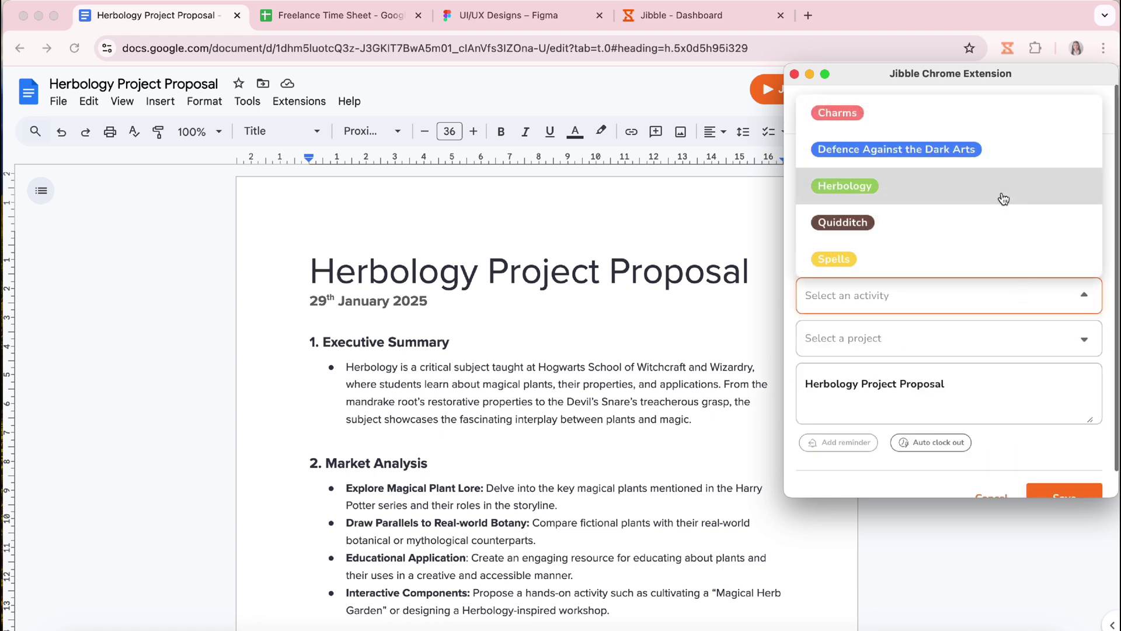
pyautogui.click(1003, 200)
pyautogui.click(1041, 344)
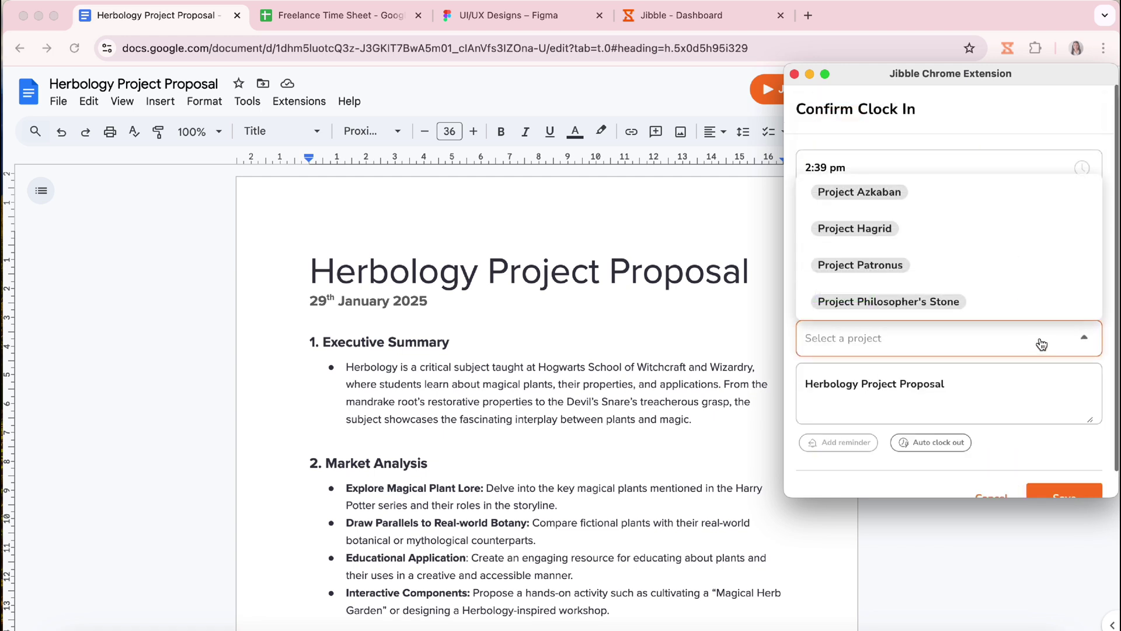
pyautogui.click(1031, 197)
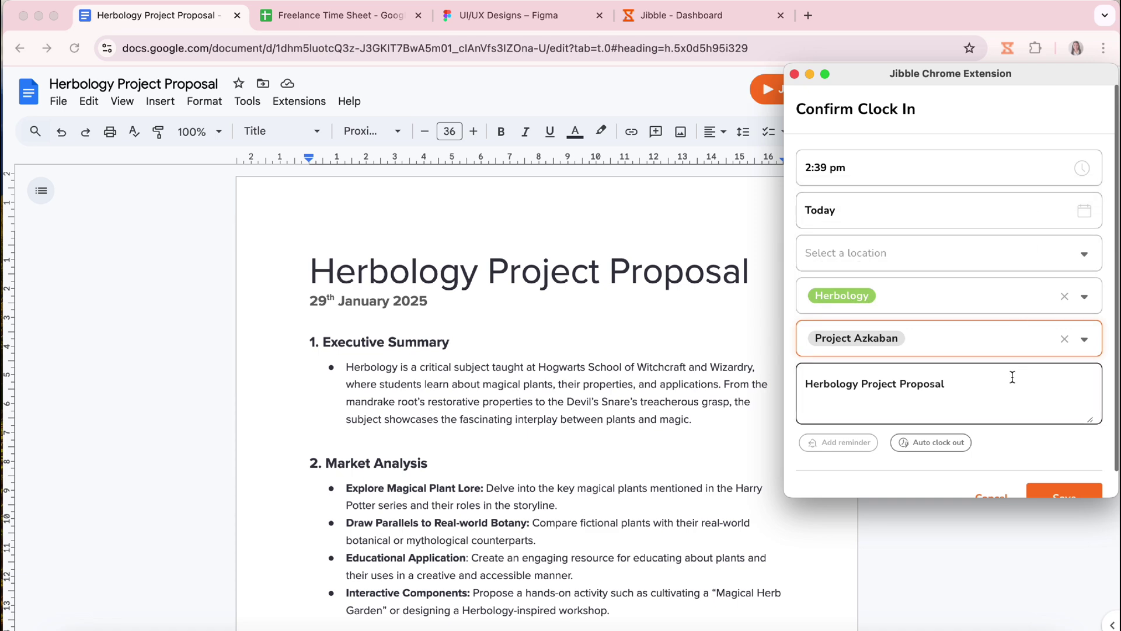
pyautogui.scroll(-1, 1012, 377)
pyautogui.click(1044, 470)
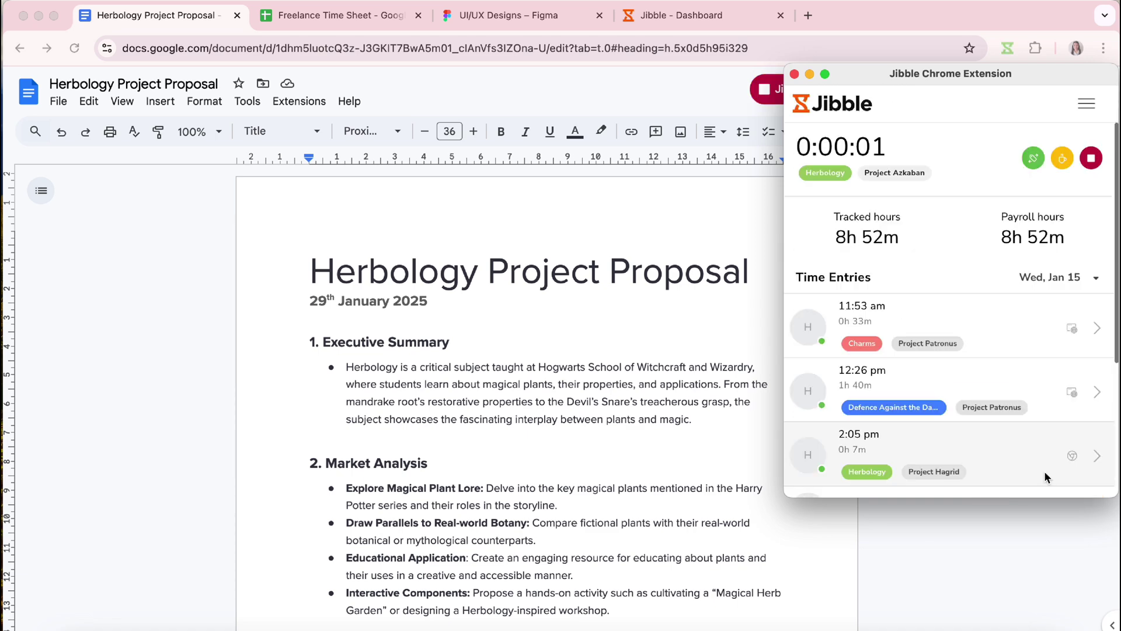
# Step: Enable the Ctrl+Shift+S clock in/out keyboard shortcut in extension settings
pyautogui.click(987, 82)
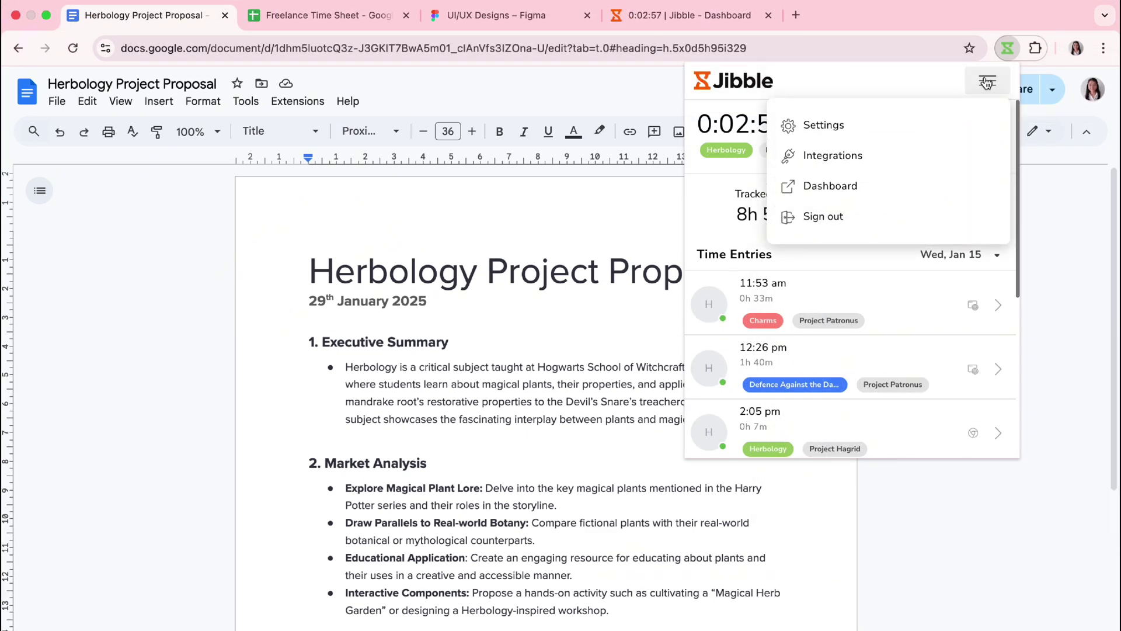
pyautogui.click(954, 119)
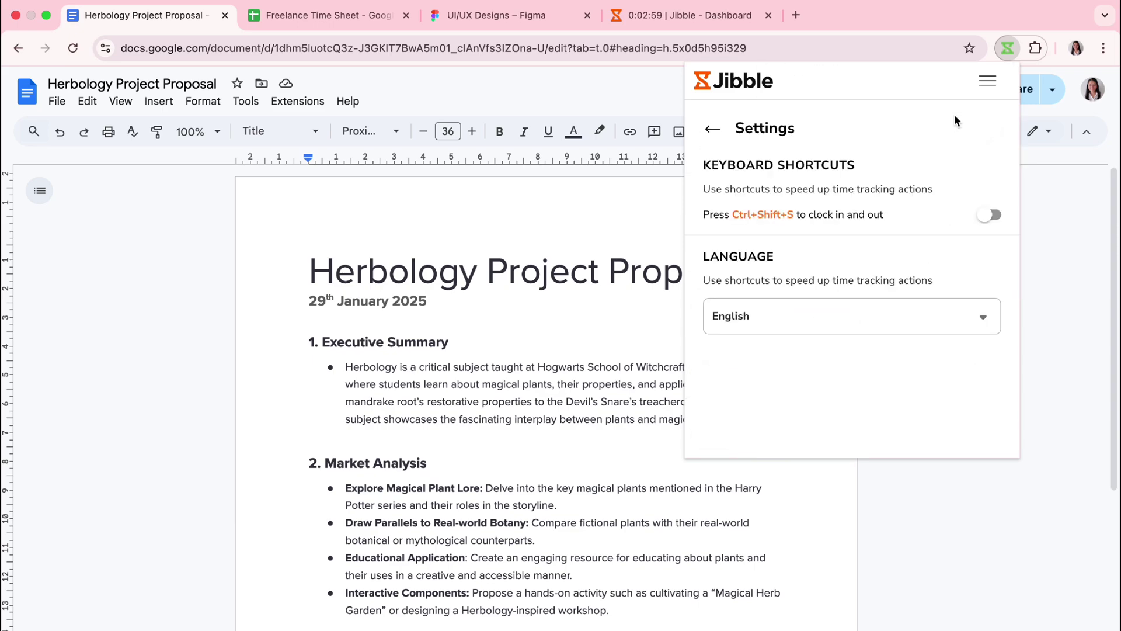
pyautogui.click(989, 216)
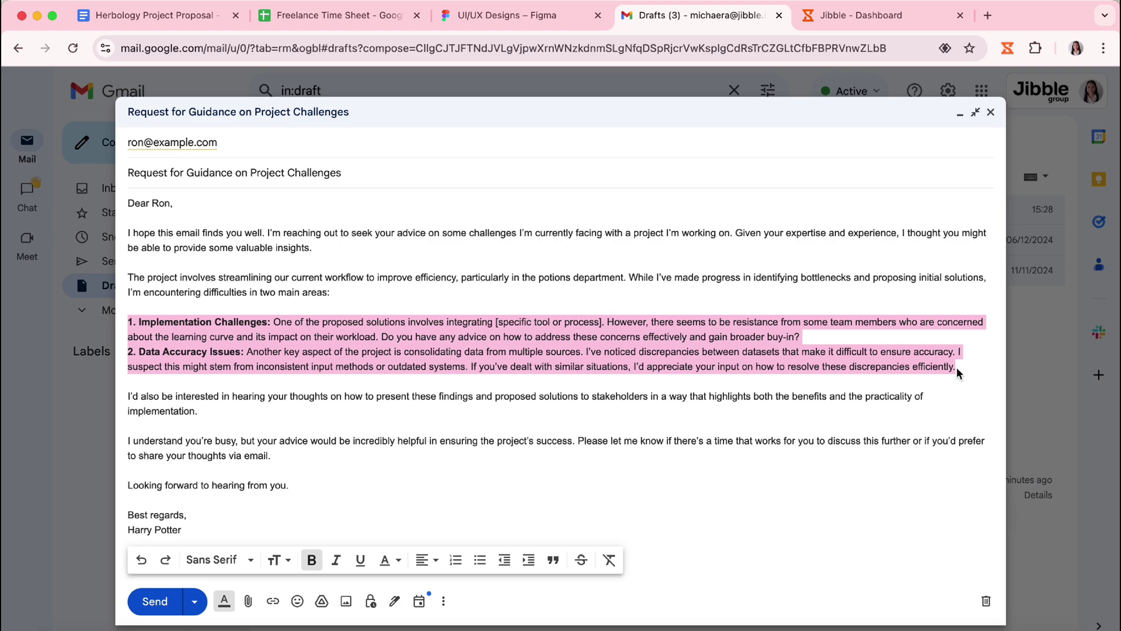
# Step: Jibble in with the selected Gmail draft text as the note
pyautogui.rightClick(957, 373)
pyautogui.click(859, 539)
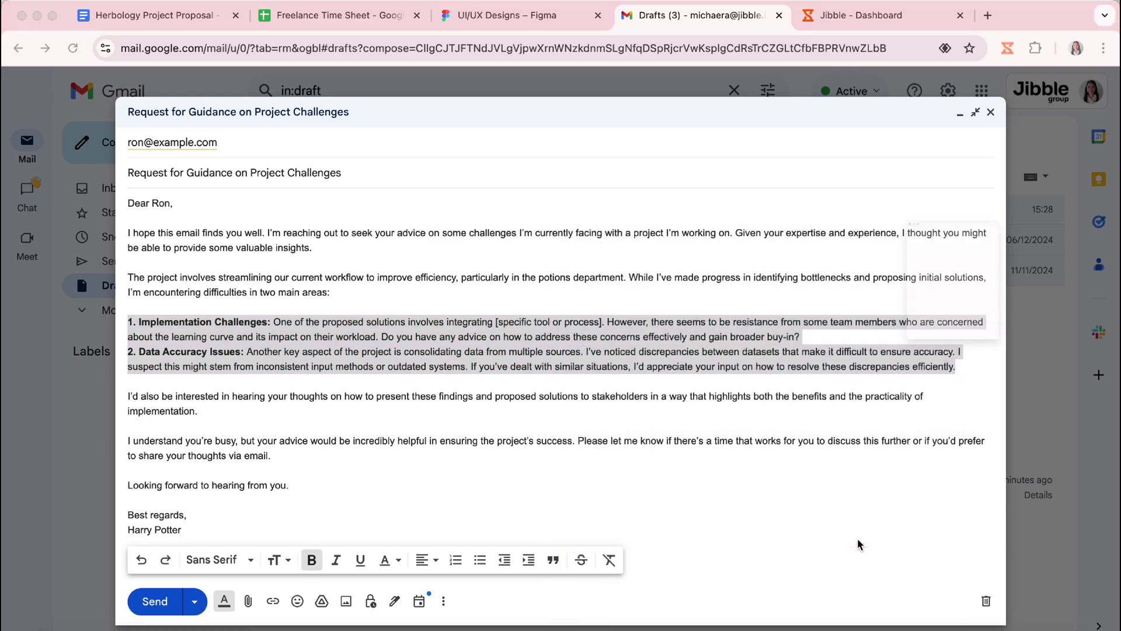
pyautogui.scroll(-3, 1092, 397)
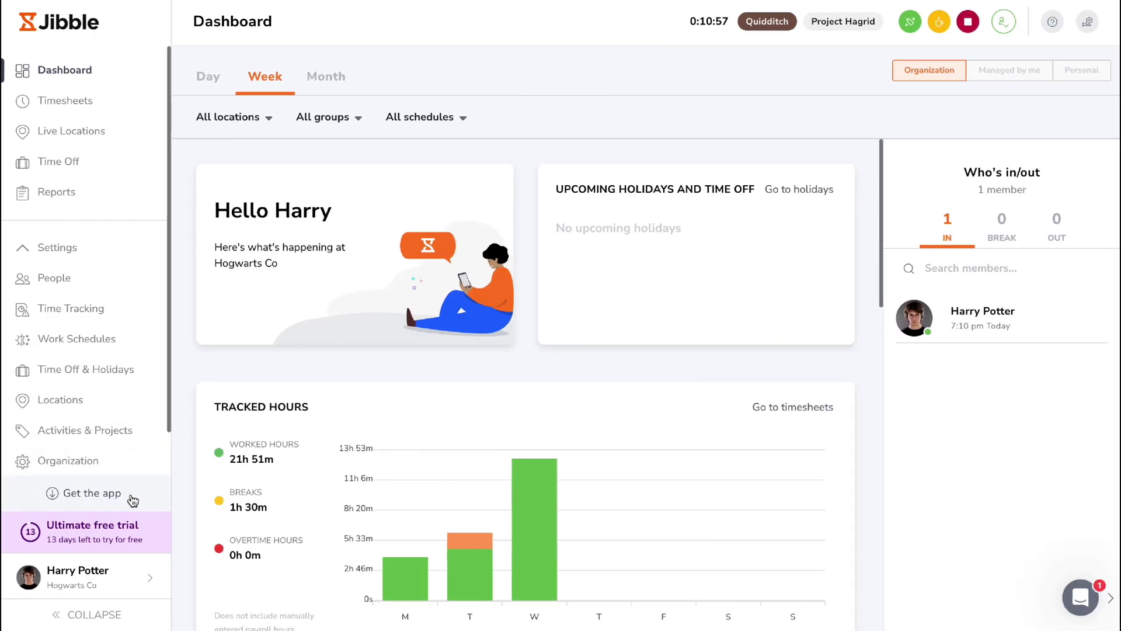
pyautogui.click(133, 500)
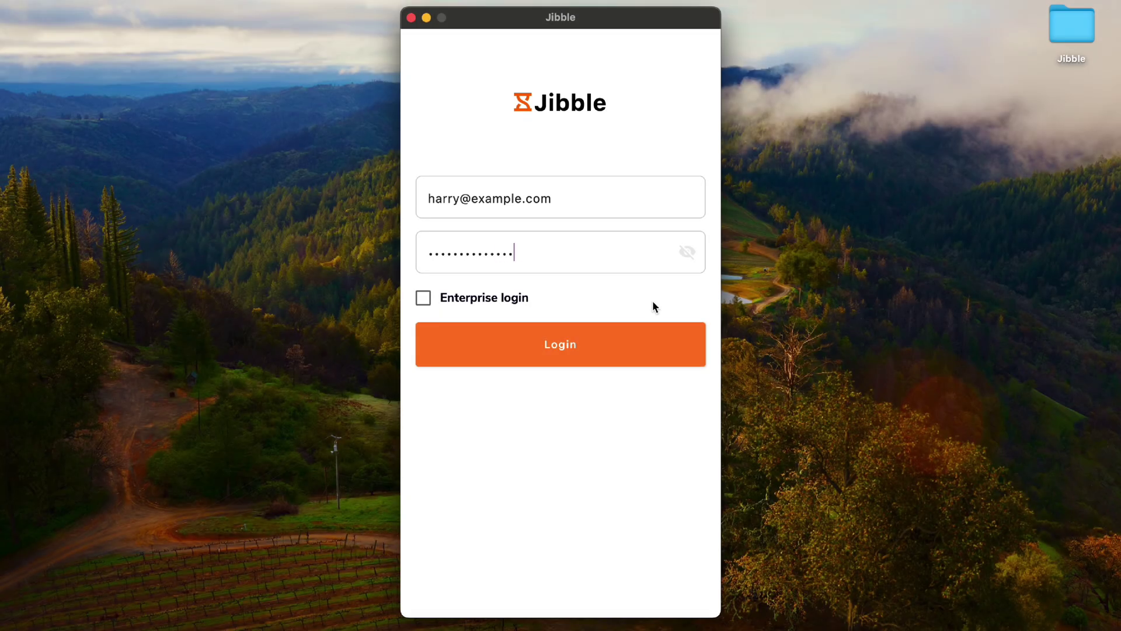
# Step: Sign in to the desktop app and clock in on Defence Against the Dark Arts for Project Patronus
pyautogui.click(661, 341)
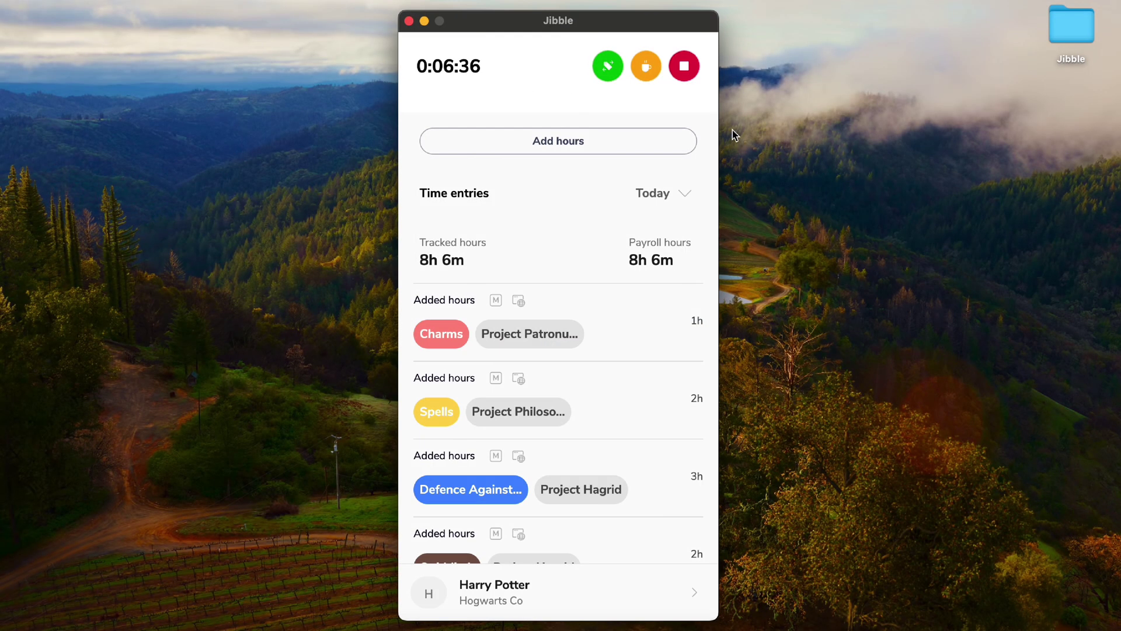
pyautogui.click(607, 66)
pyautogui.click(572, 181)
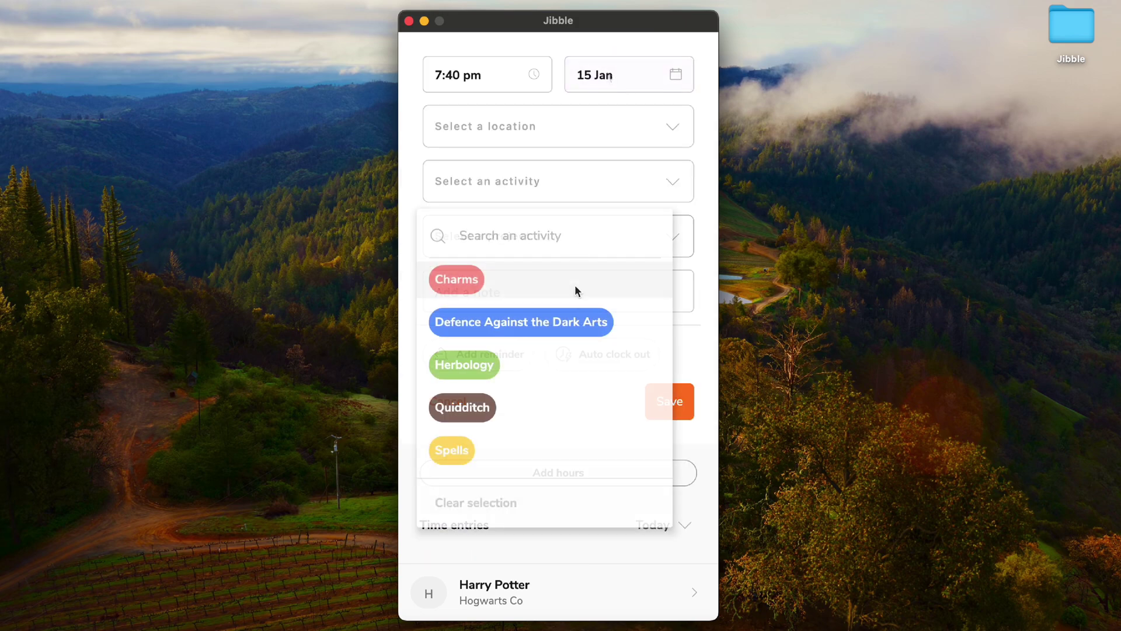
pyautogui.click(572, 321)
pyautogui.click(570, 236)
pyautogui.click(592, 419)
pyautogui.click(660, 401)
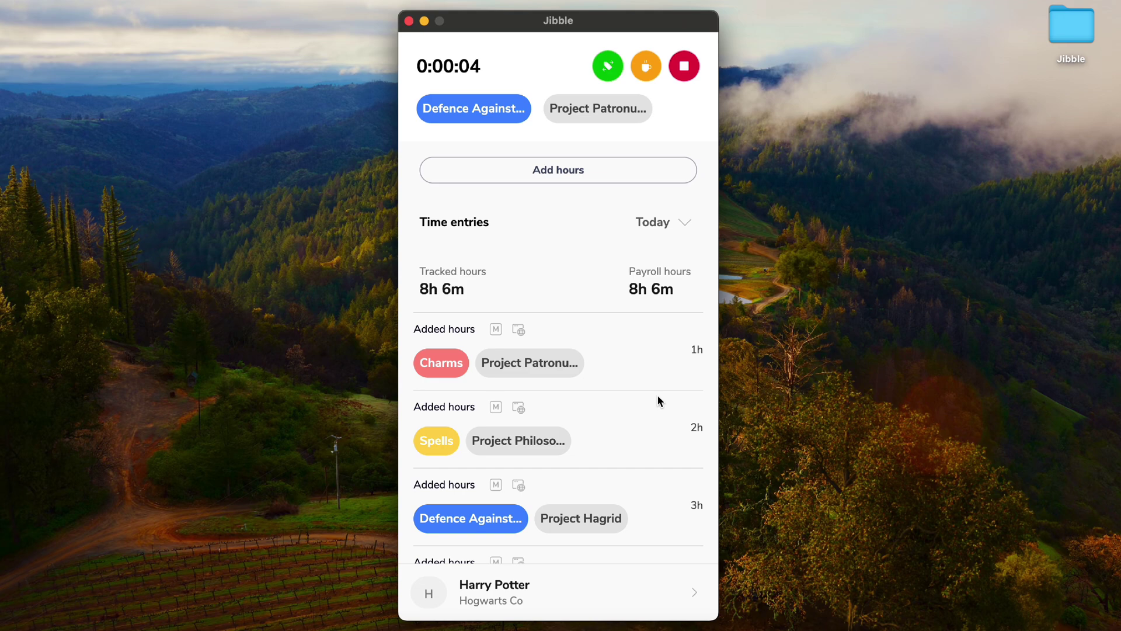
# Step: Enable pre-filling the last project, location and activity at clock in
pyautogui.click(632, 310)
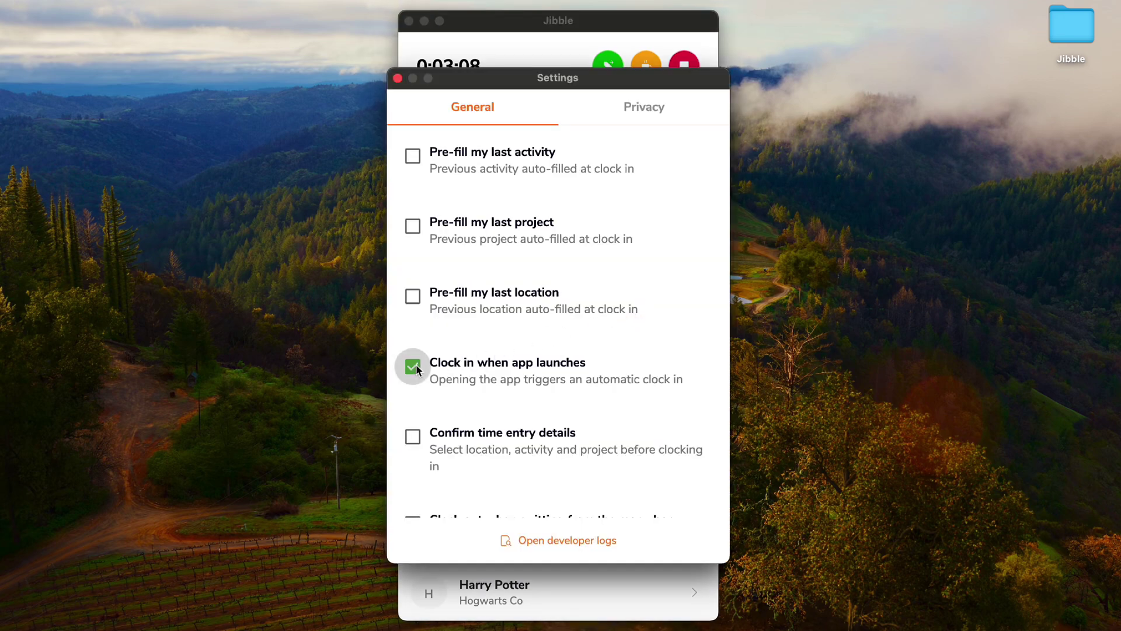
pyautogui.click(412, 296)
pyautogui.click(413, 228)
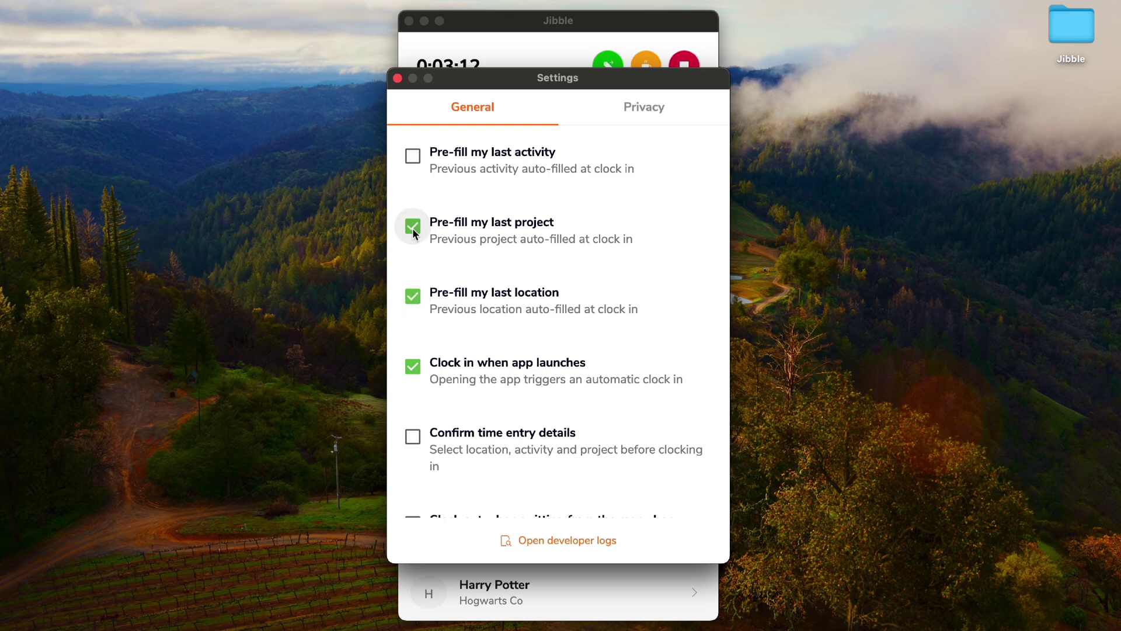
pyautogui.click(413, 156)
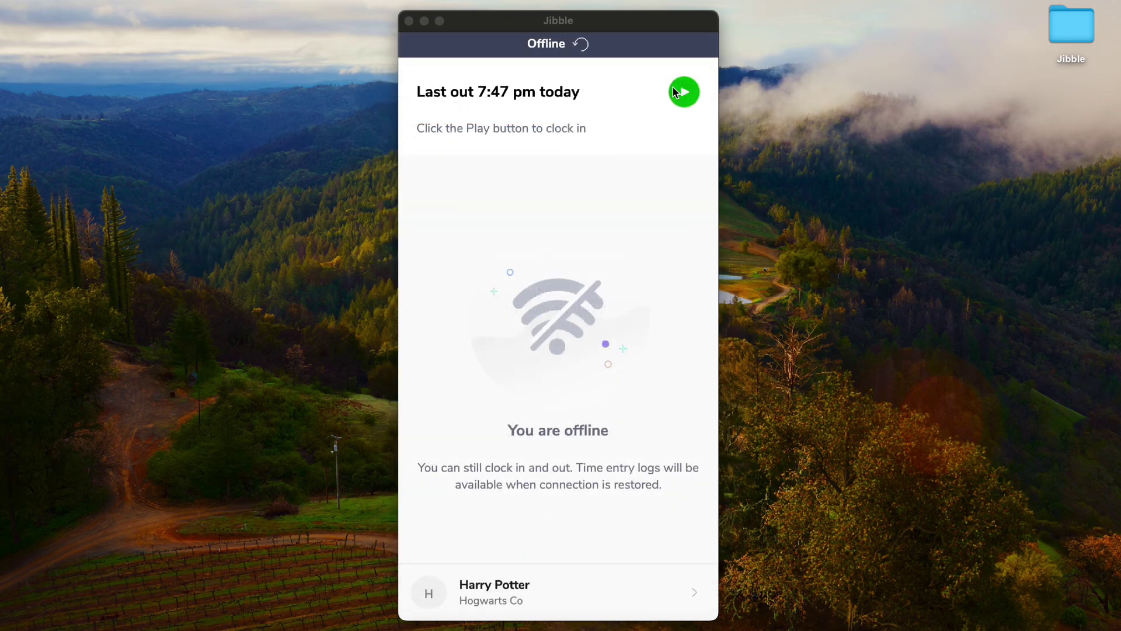
# Step: Clock in offline with the note 'Working on Project Hagrid!'
pyautogui.click(673, 87)
pyautogui.click(636, 143)
pyautogui.write('Working on Project Hagrid!')
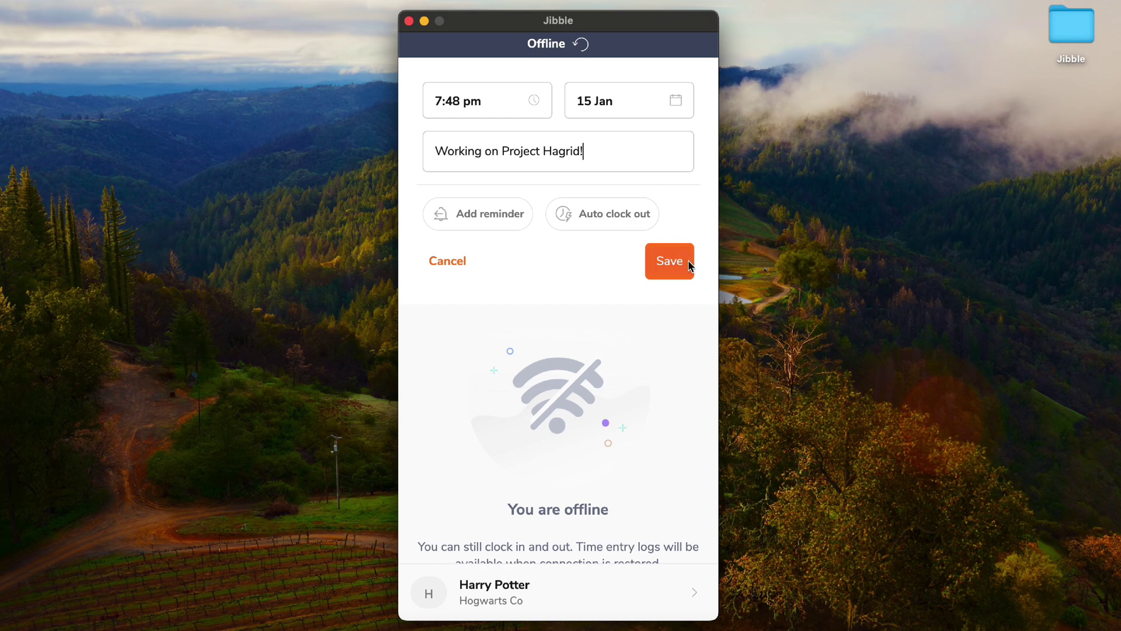
pyautogui.click(688, 264)
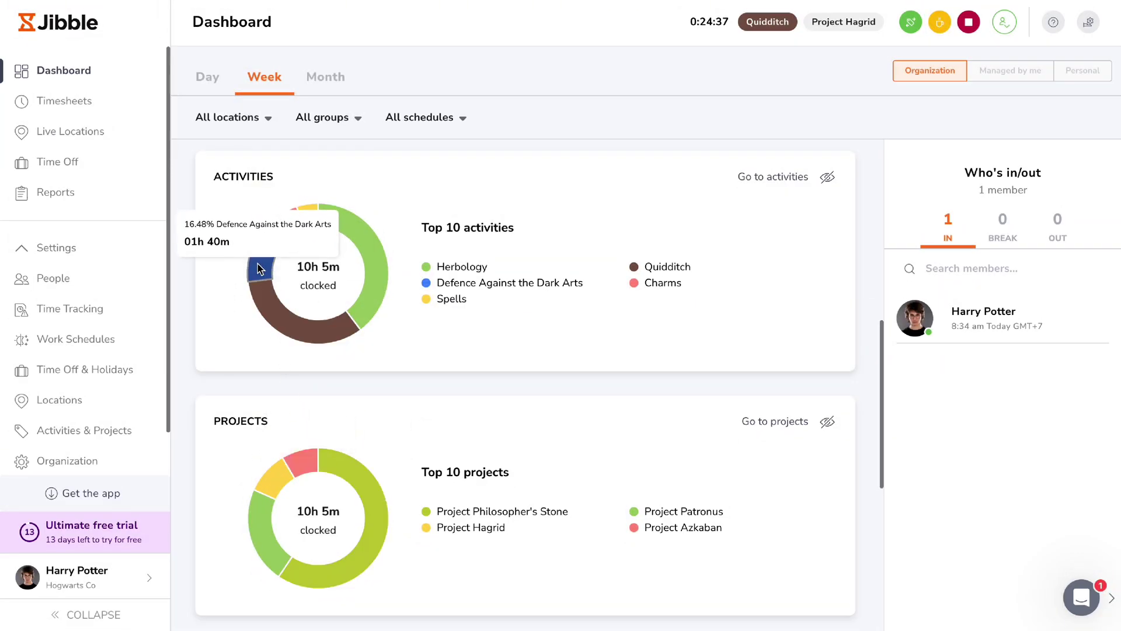
# Step: Open the Jan 13–19, 2025 Tracked Time Report and view its project and client breakdowns
pyautogui.click(96, 201)
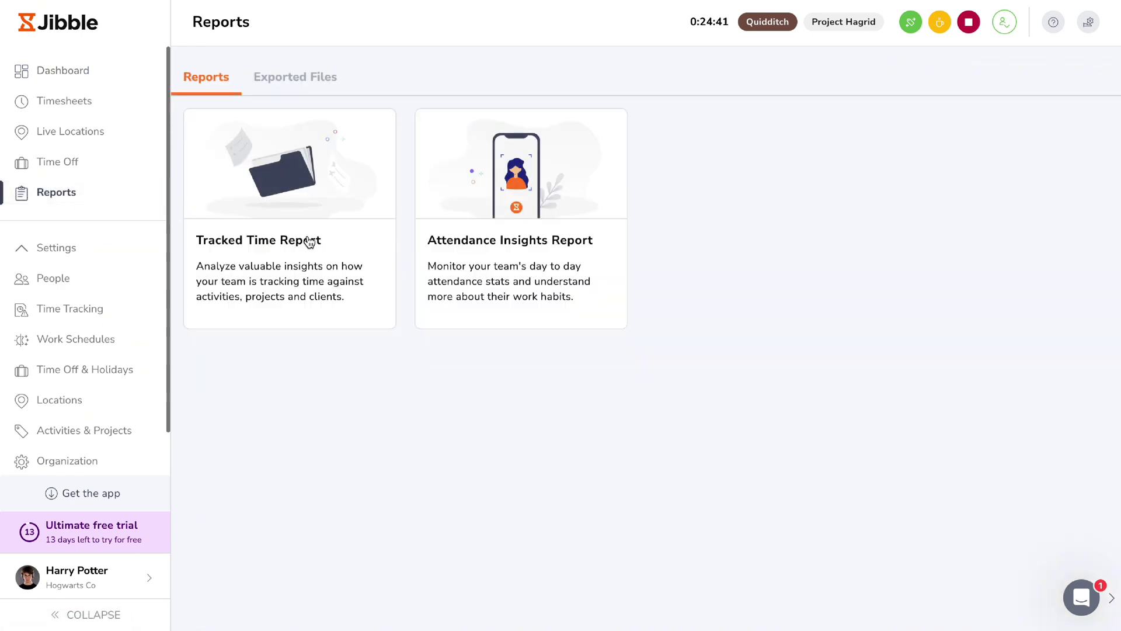
pyautogui.click(343, 244)
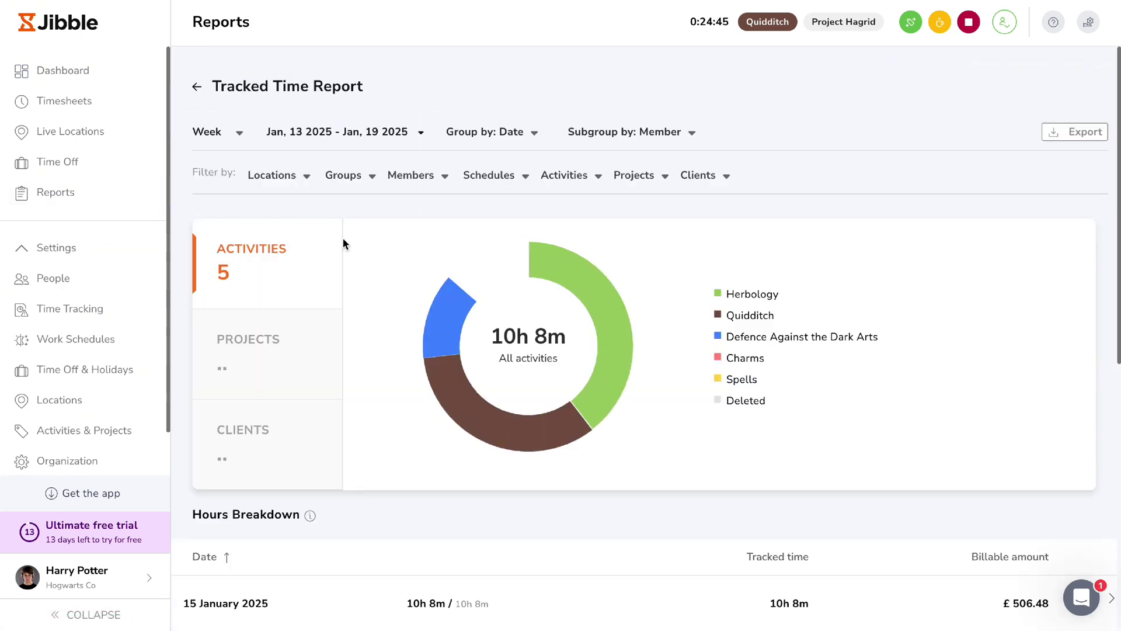
pyautogui.click(321, 354)
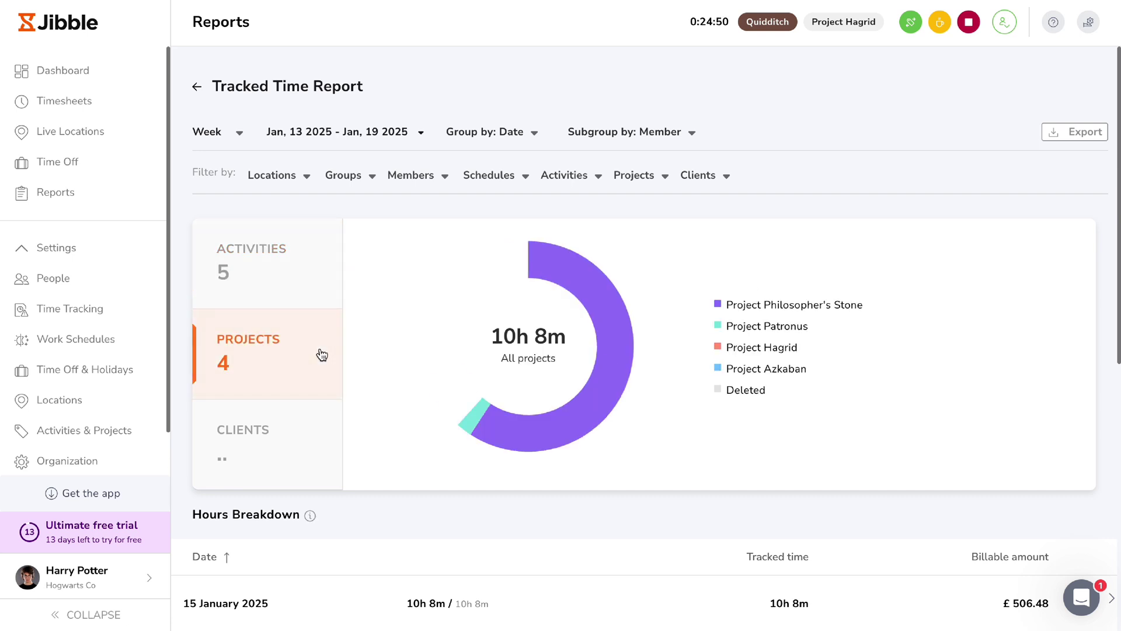
pyautogui.click(309, 437)
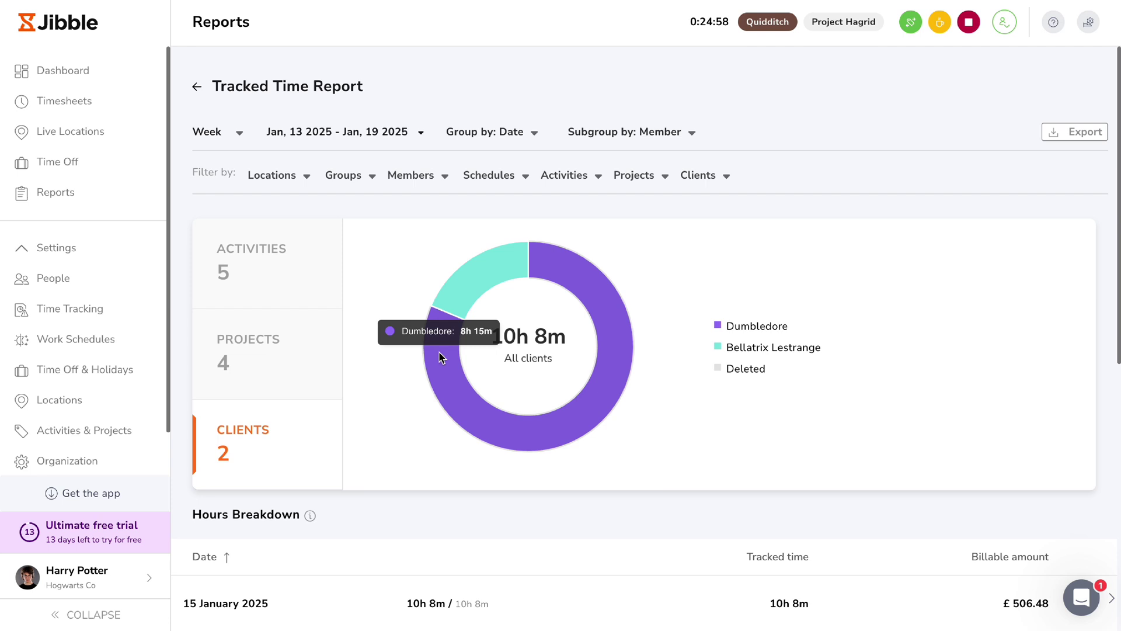
# Step: Set the report to Jan 06–12, 2025, grouped by Project and subgrouped by Activity
pyautogui.click(414, 135)
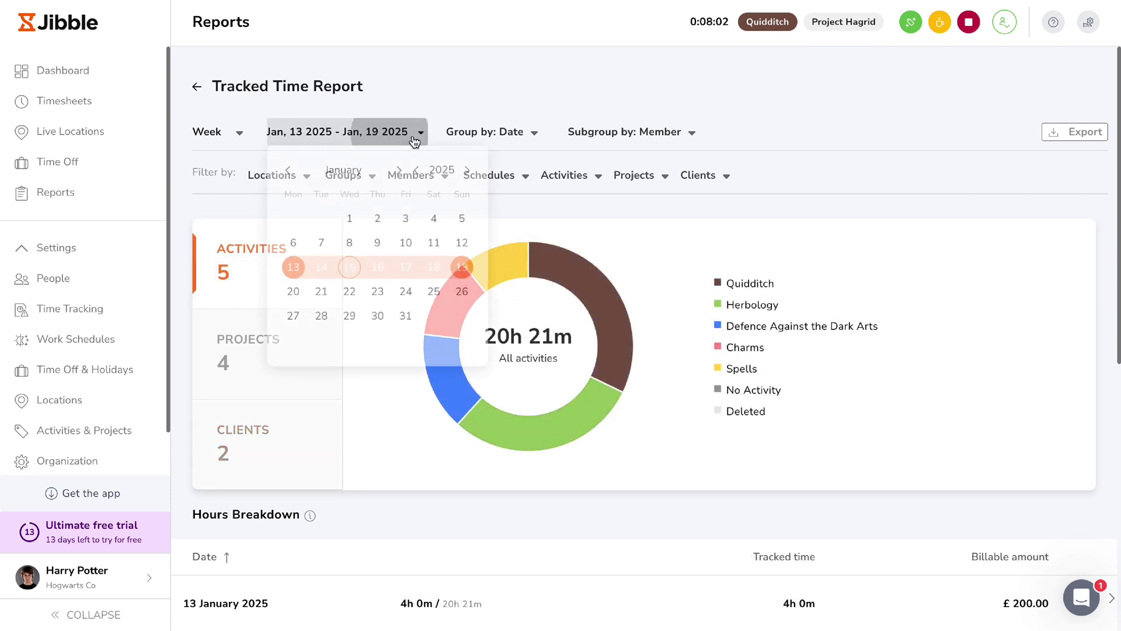
pyautogui.click(375, 243)
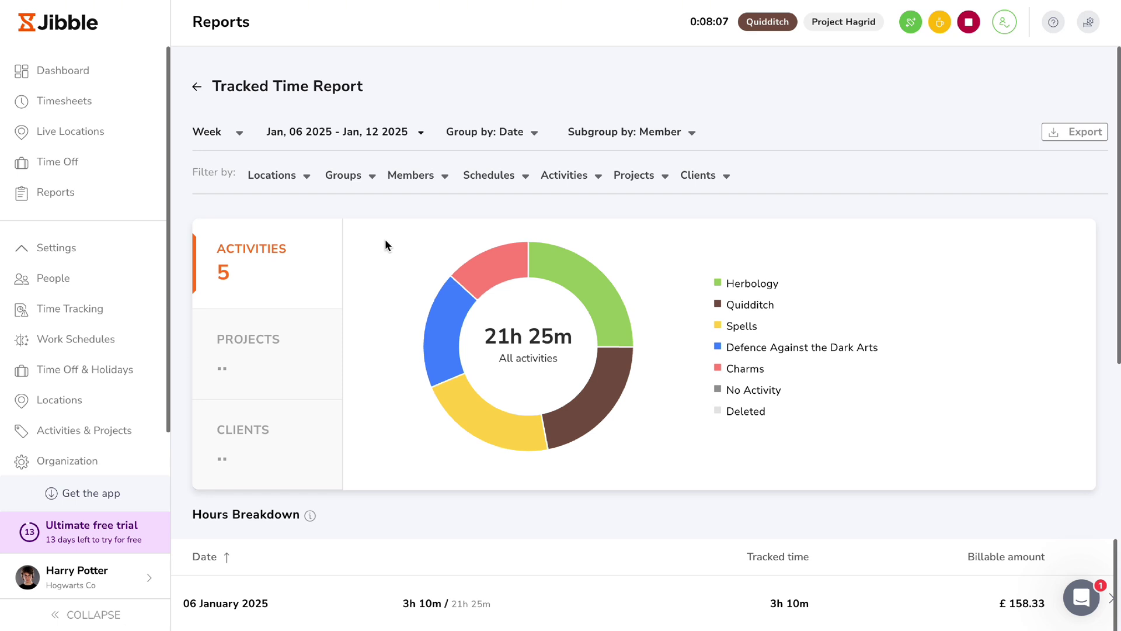
pyautogui.click(530, 144)
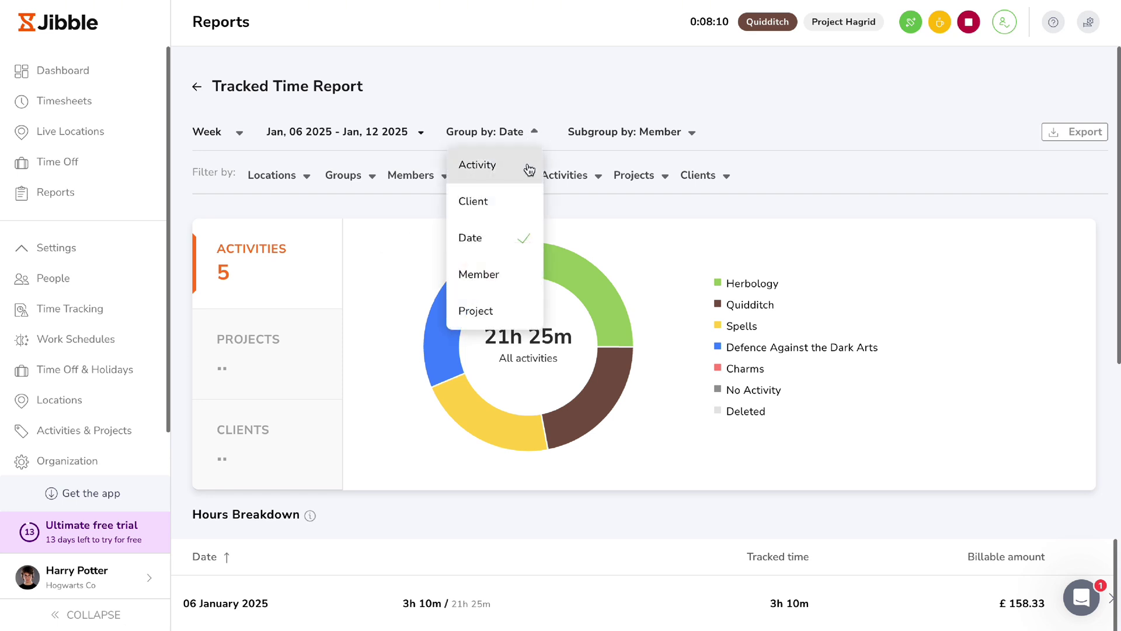
pyautogui.click(526, 309)
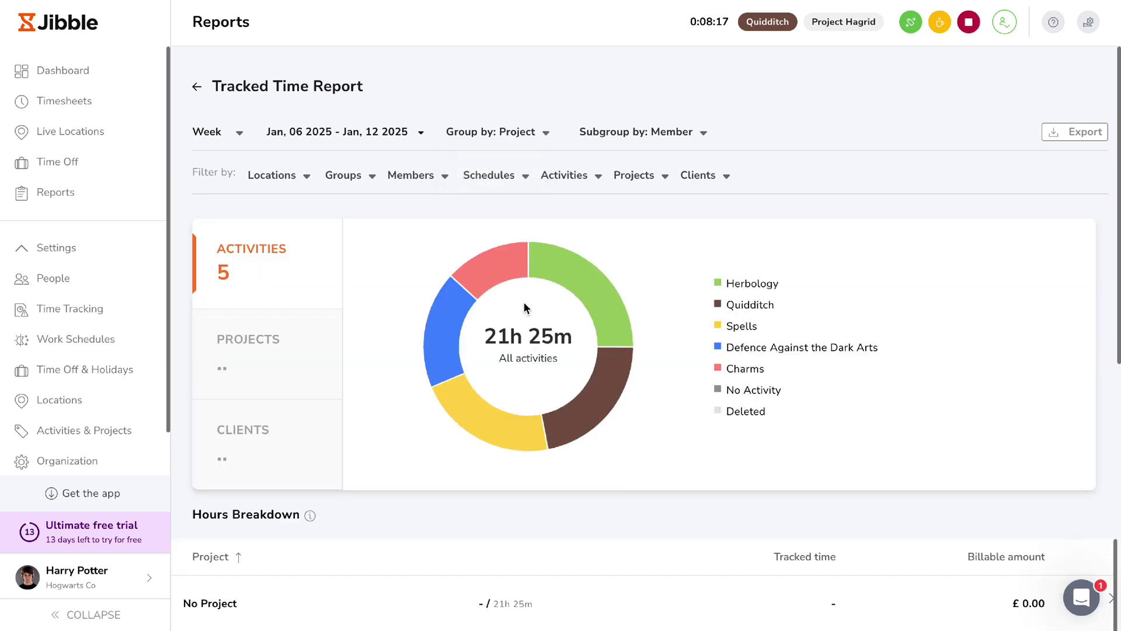
pyautogui.click(682, 140)
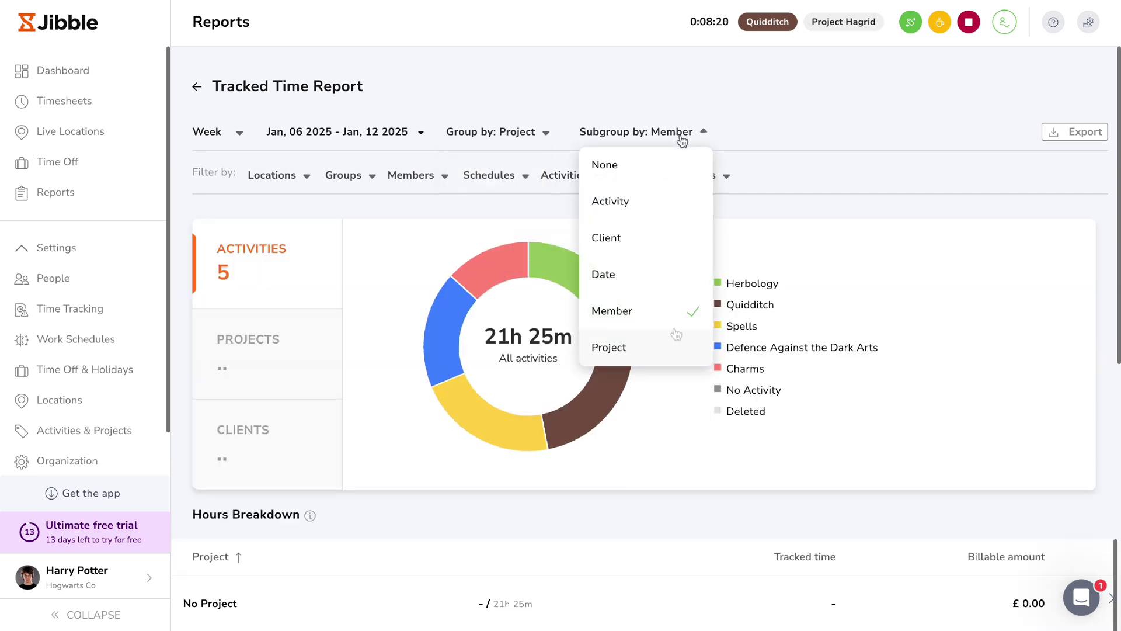
pyautogui.click(685, 210)
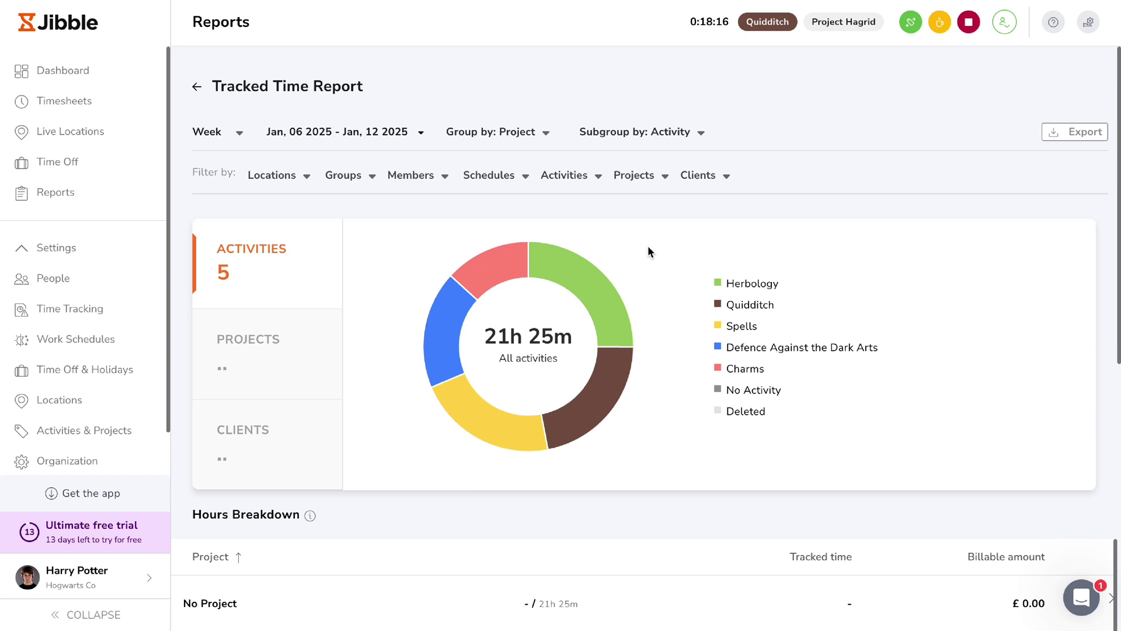
# Step: Filter the report to the one client and collapse the Project Hagrid and Project Azkaban rows
pyautogui.click(577, 186)
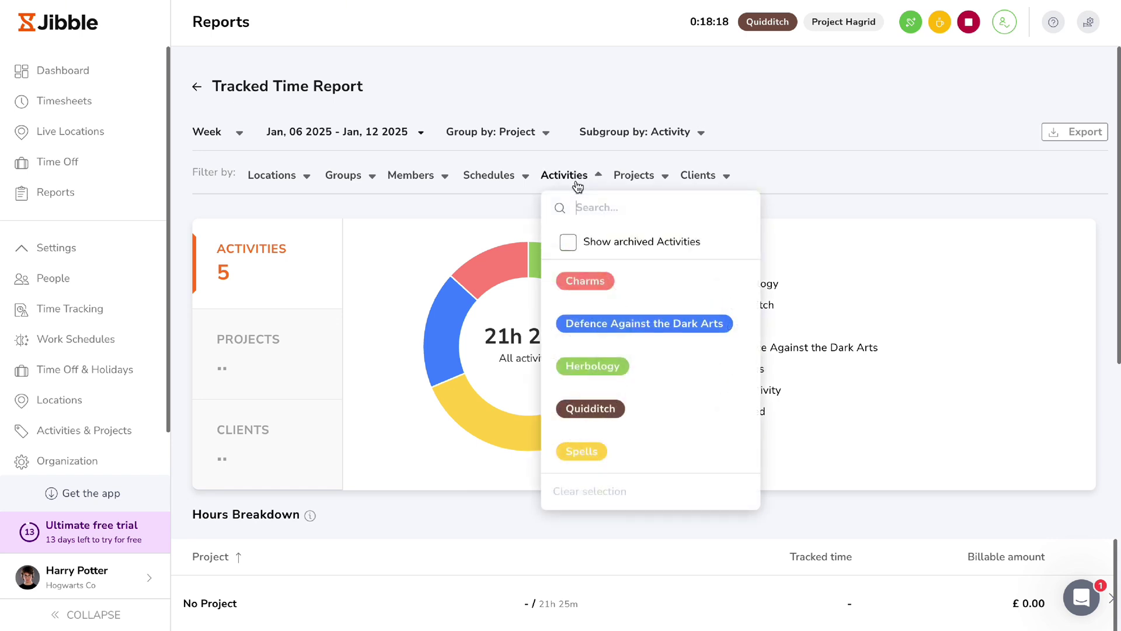
pyautogui.click(637, 175)
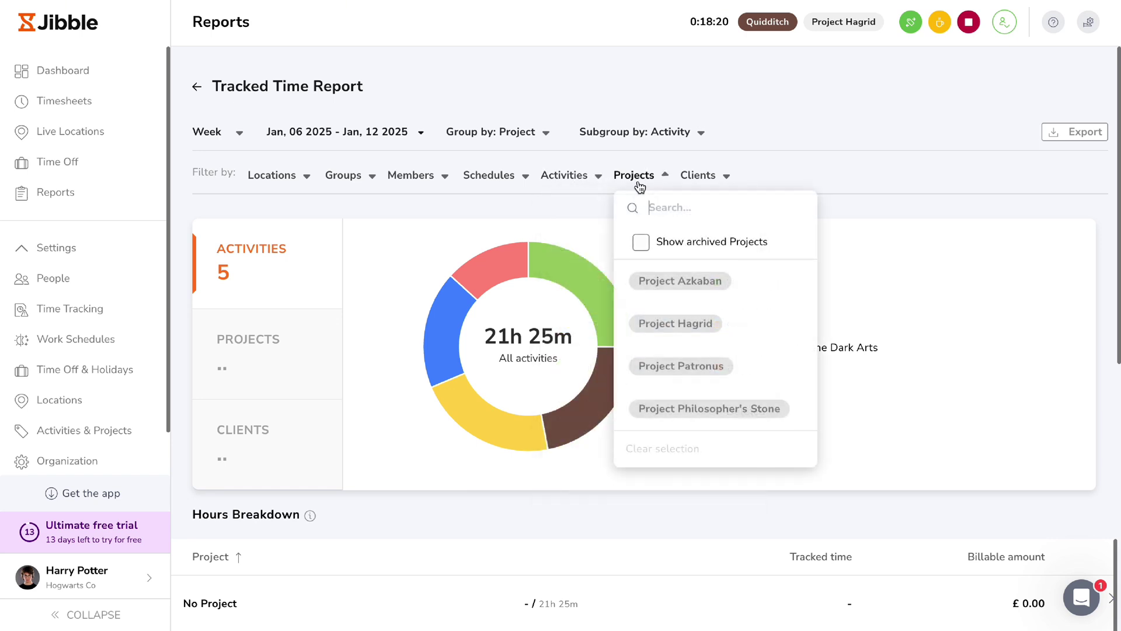
pyautogui.click(696, 177)
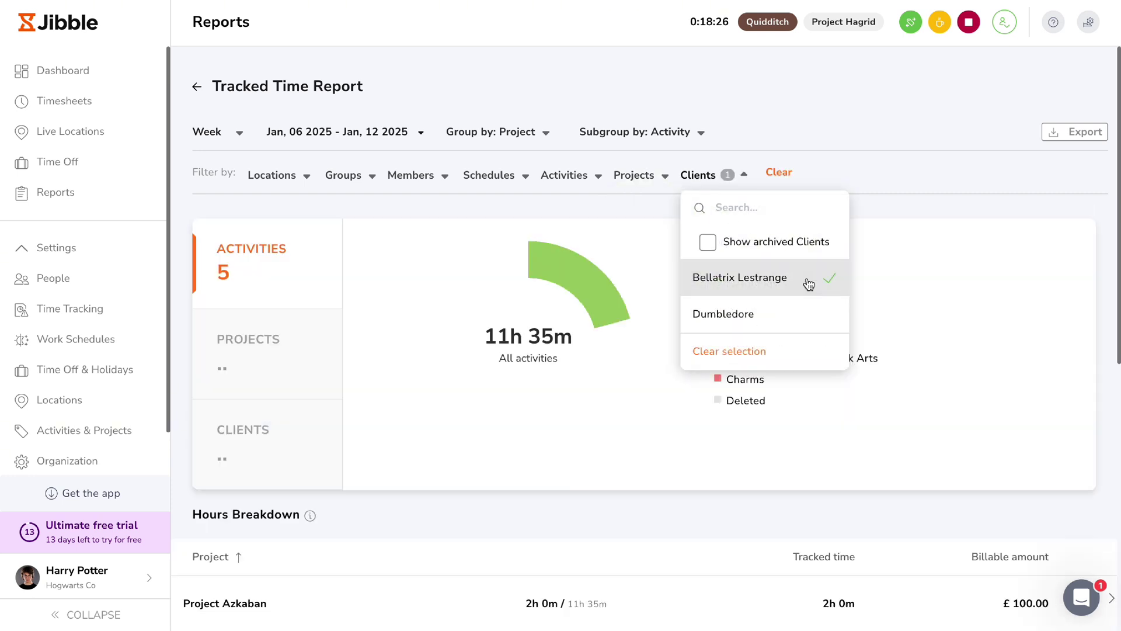
pyautogui.click(920, 282)
pyautogui.scroll(-6, 921, 284)
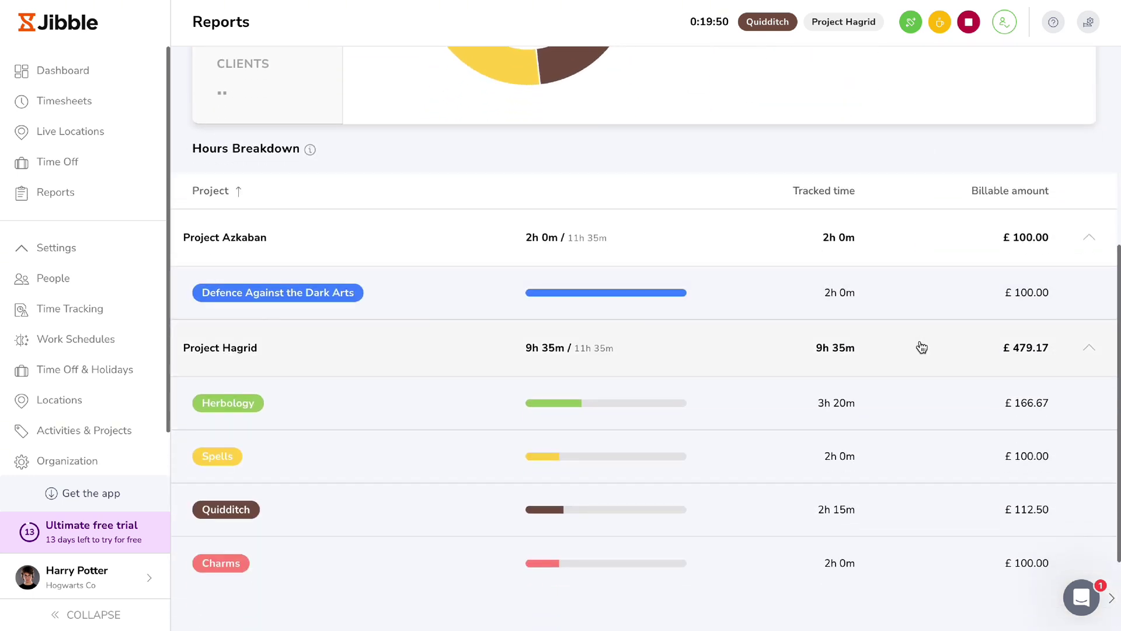
pyautogui.click(918, 362)
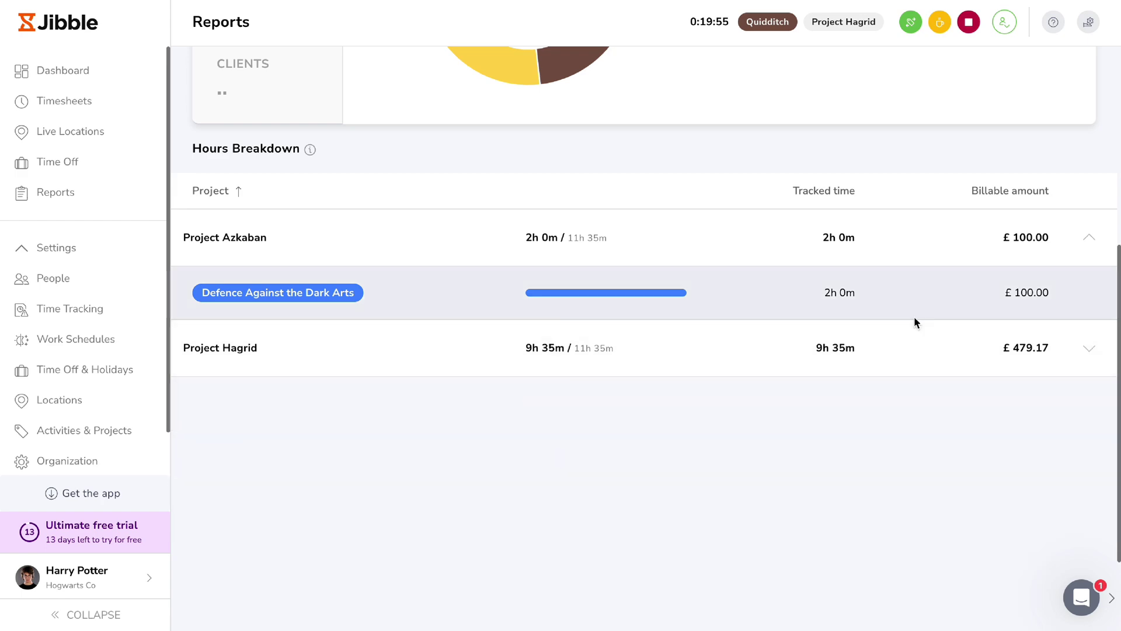
pyautogui.click(908, 251)
# Step: Export the report as XLS using the currently applied filters
pyautogui.scroll(6, 976, 259)
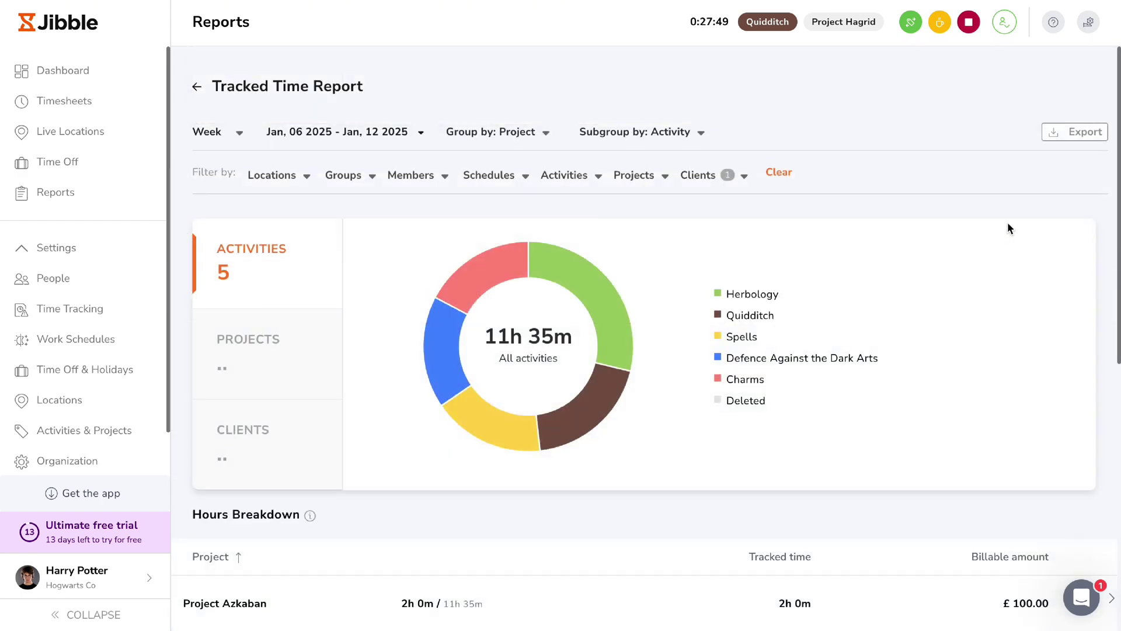
pyautogui.click(1076, 146)
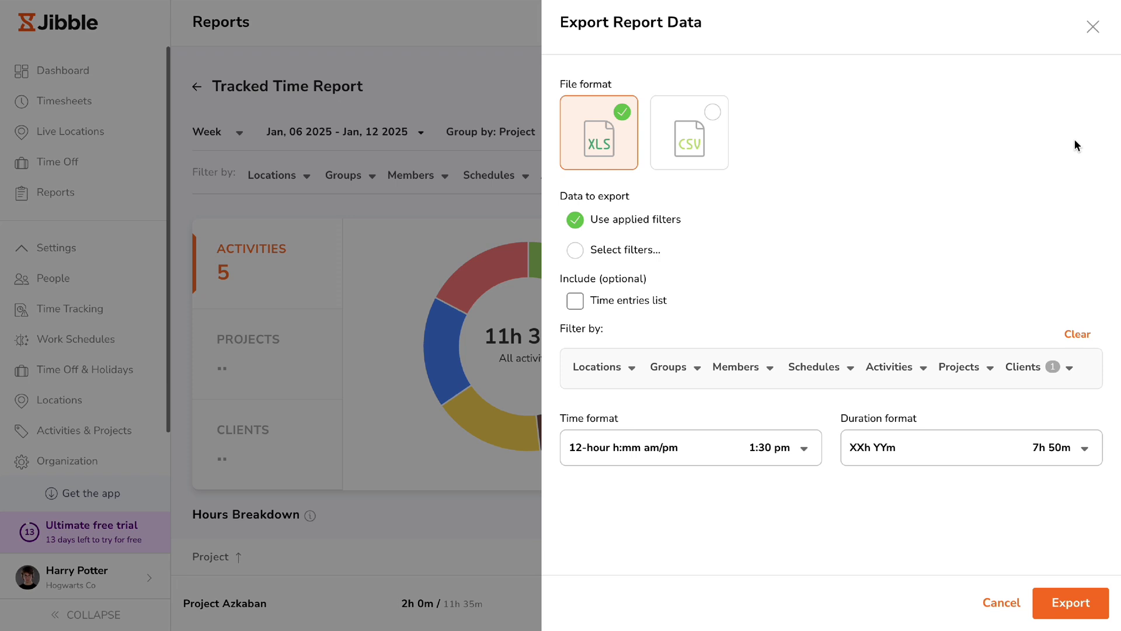
pyautogui.click(705, 152)
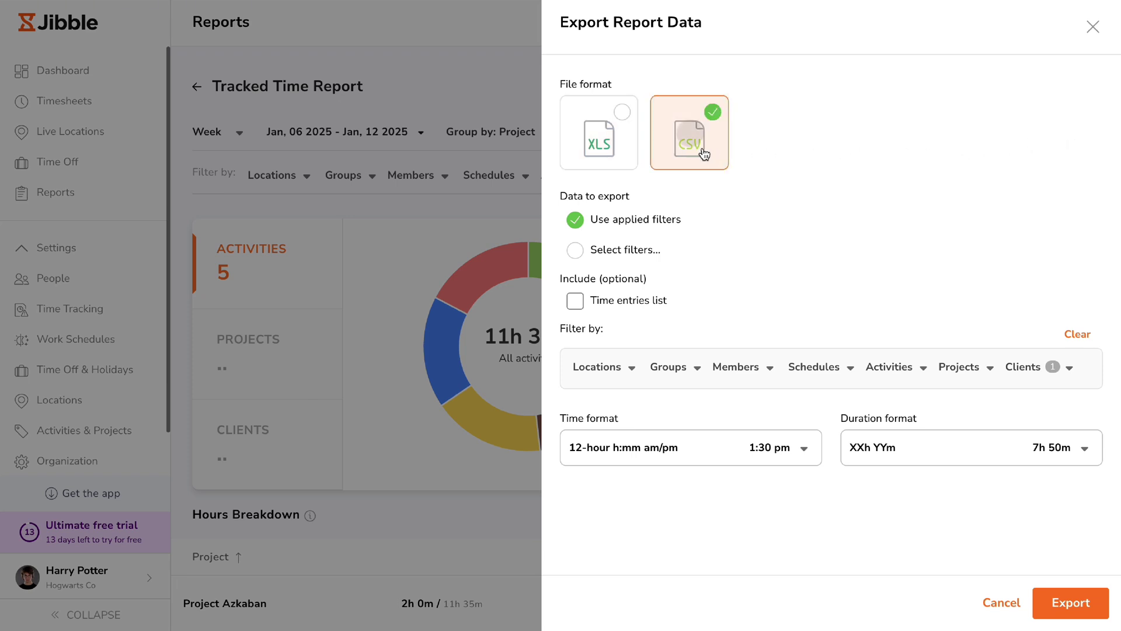
pyautogui.click(616, 156)
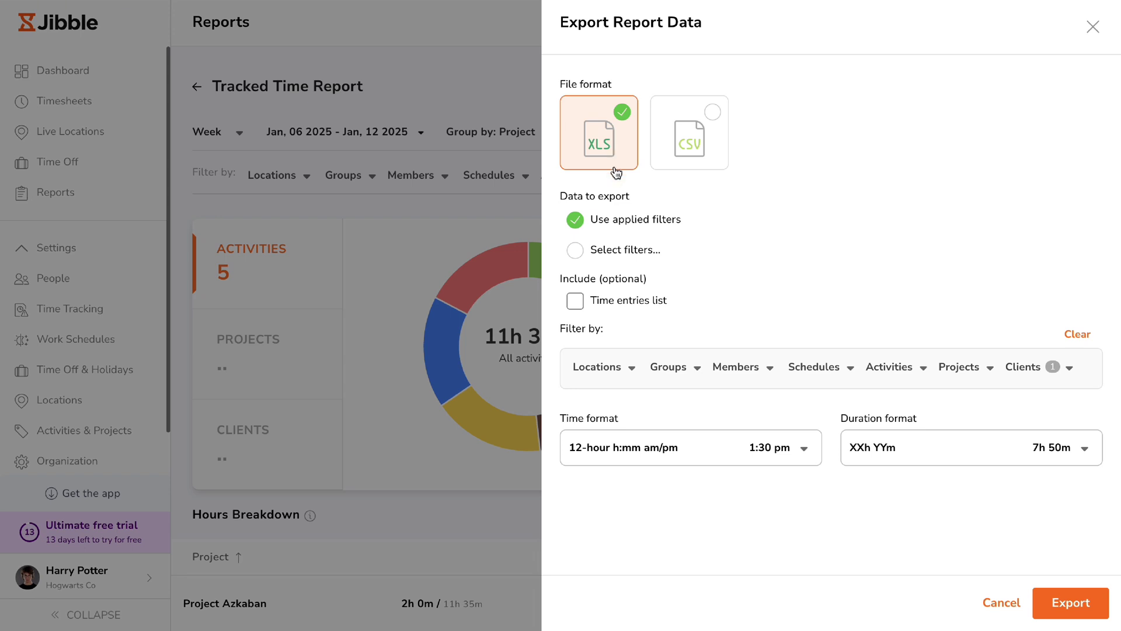
pyautogui.click(615, 247)
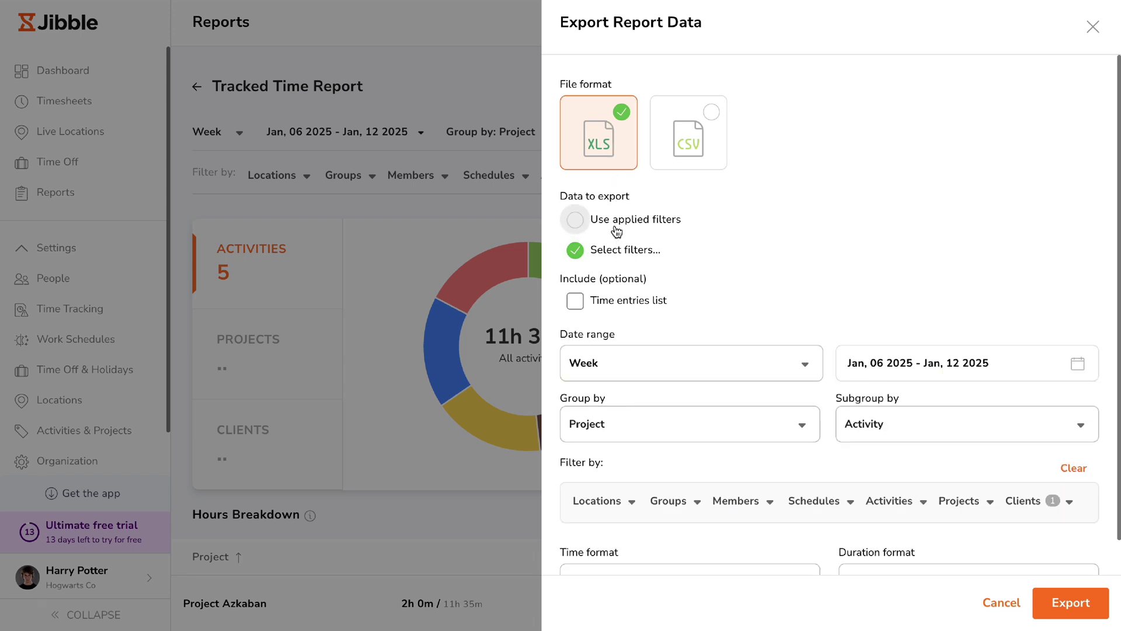
pyautogui.click(616, 232)
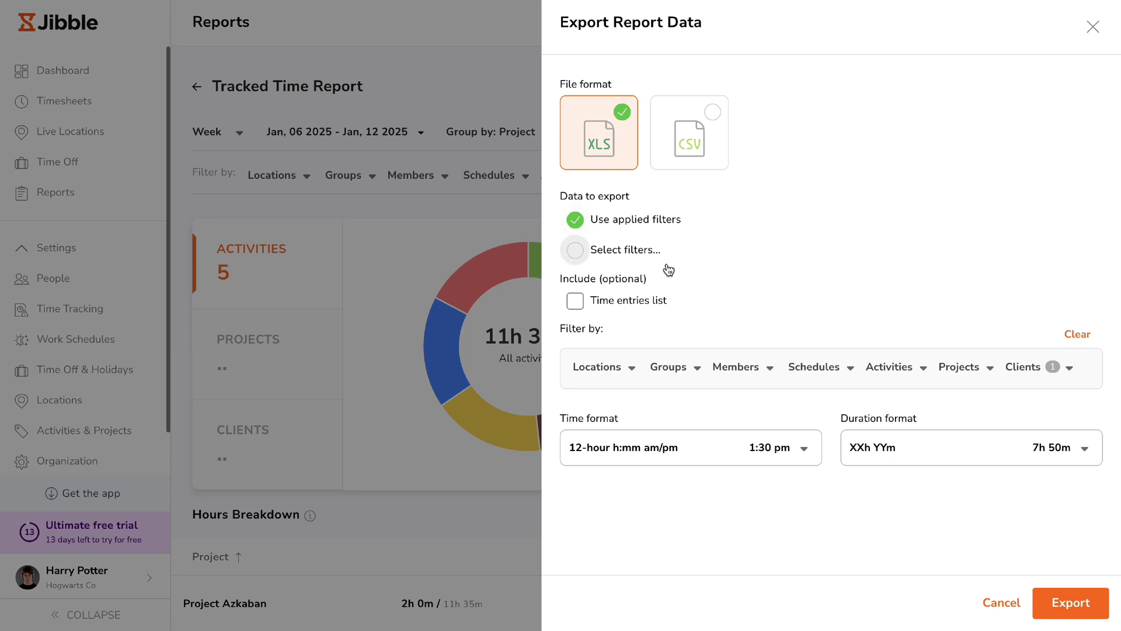
pyautogui.click(1100, 602)
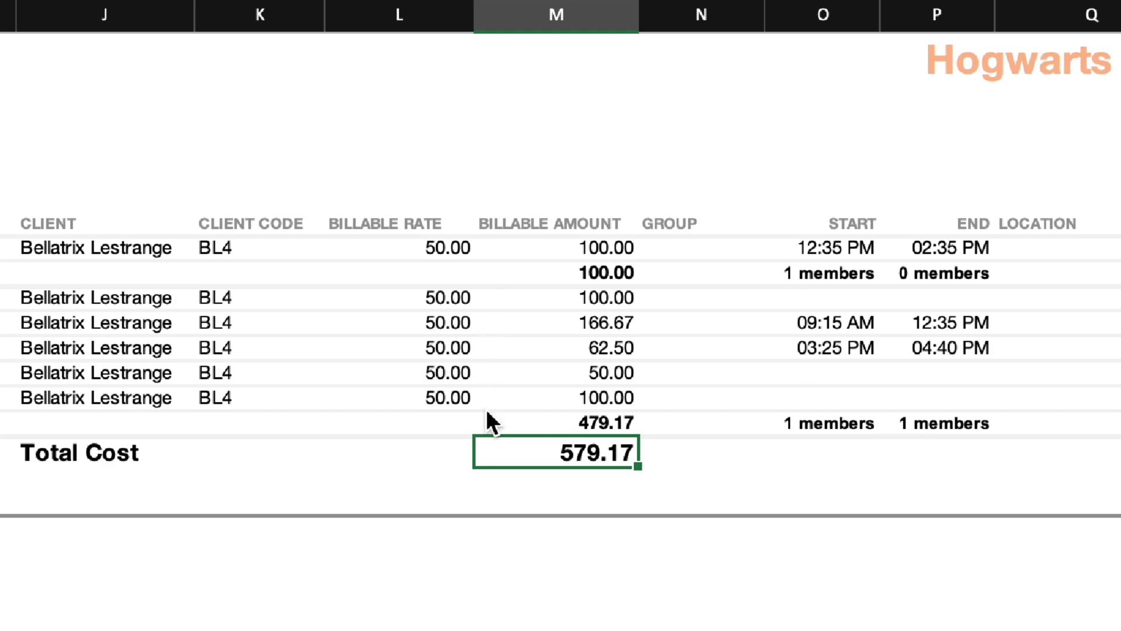
# Step: Change the organization's reporting currency to British pound (GBP)
pyautogui.click(109, 459)
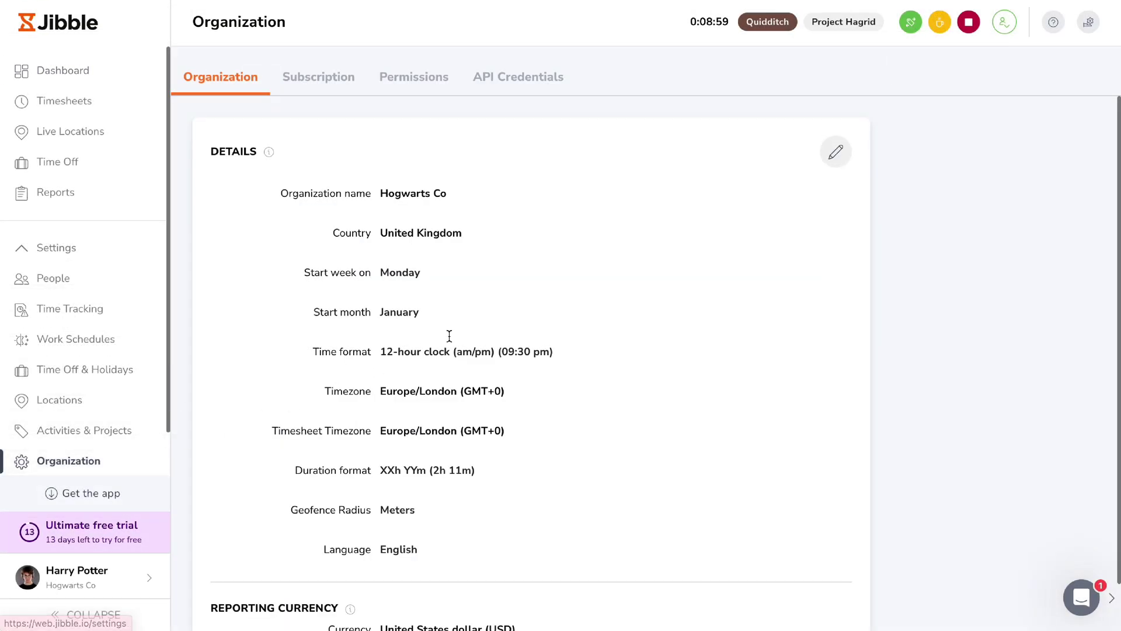
pyautogui.click(833, 153)
pyautogui.scroll(-3, 709, 501)
pyautogui.click(710, 501)
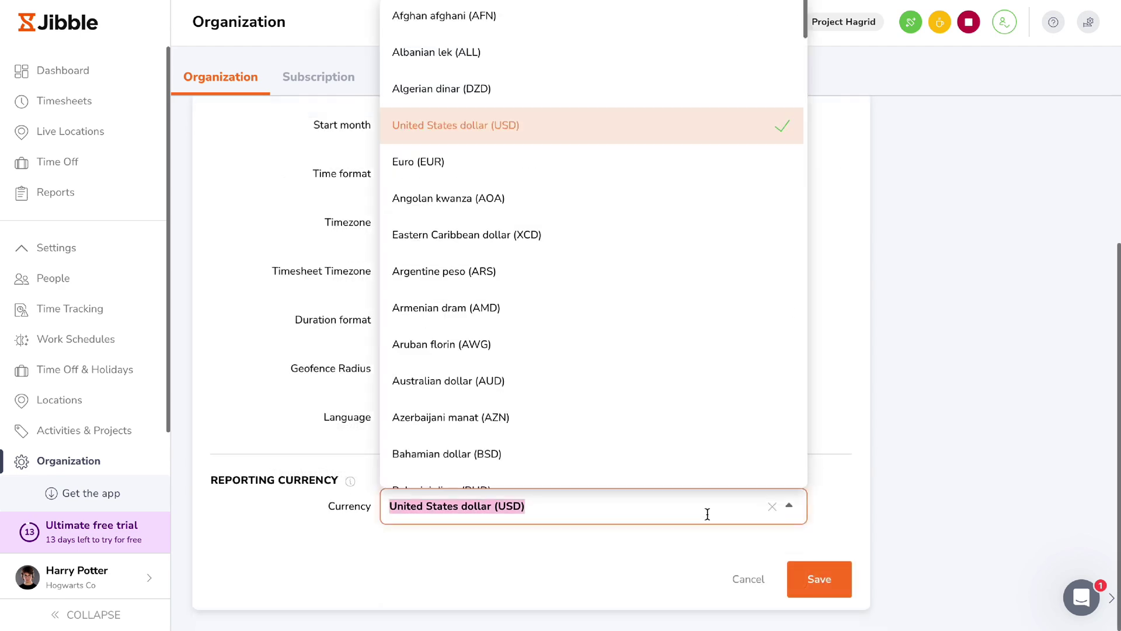
pyautogui.write('bri')
pyautogui.click(692, 535)
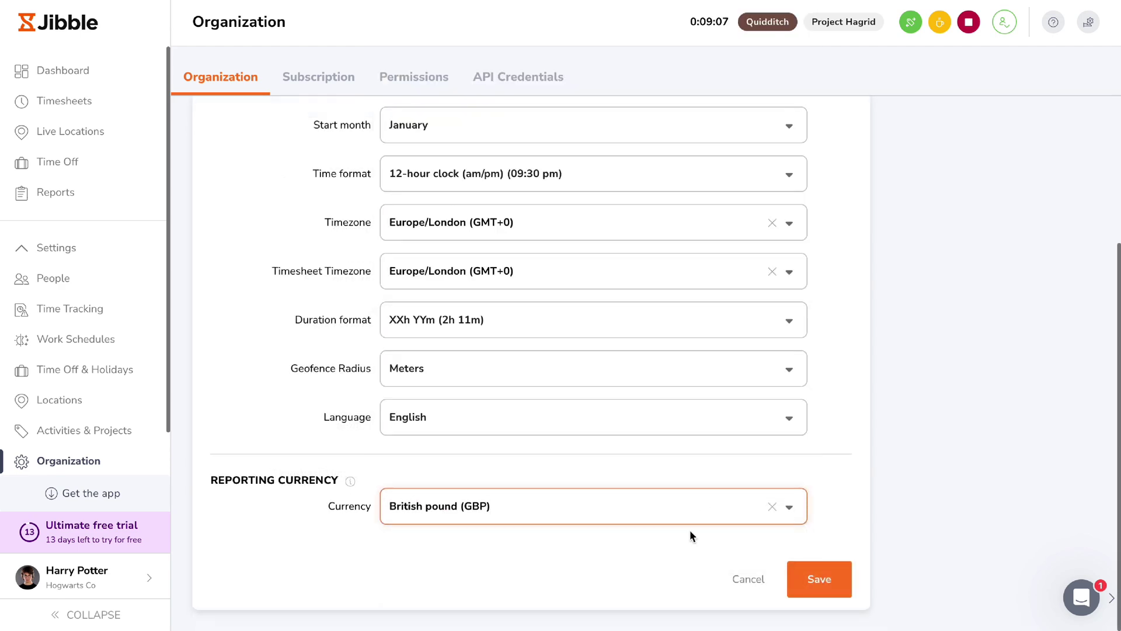
pyautogui.click(812, 578)
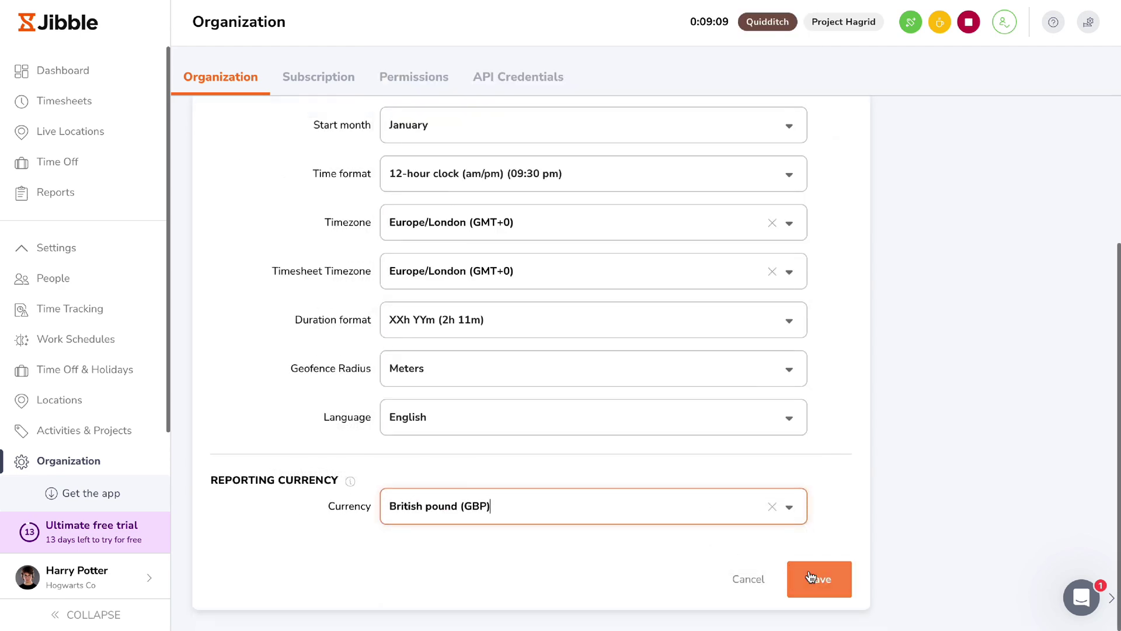
# Step: Set the member's billable rate to 50 in their employment information
pyautogui.click(94, 283)
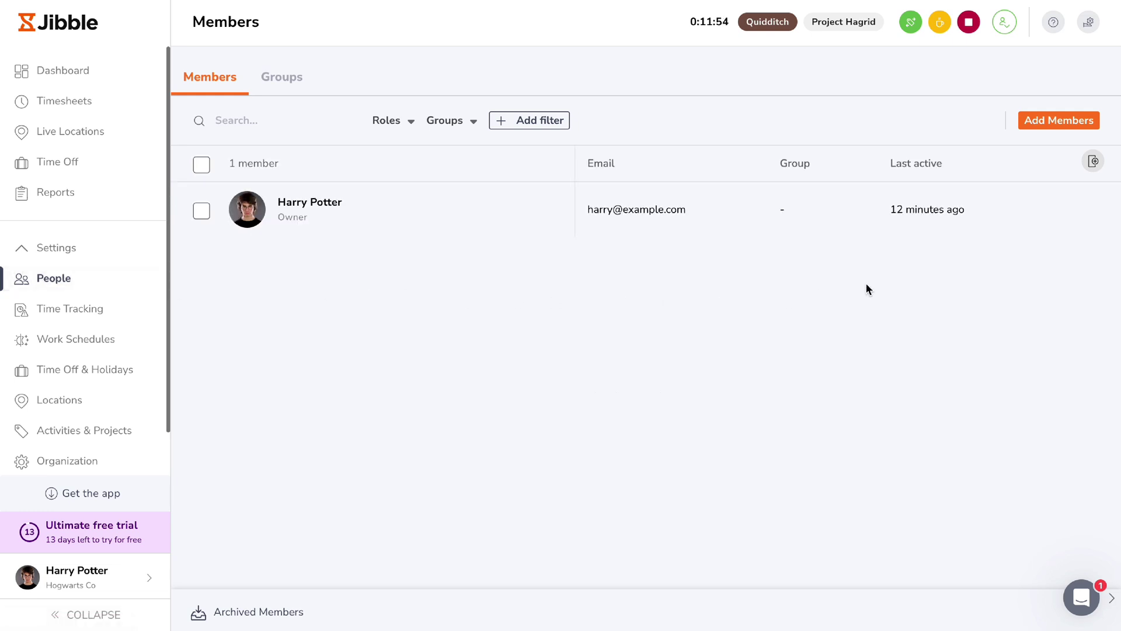
pyautogui.click(1086, 212)
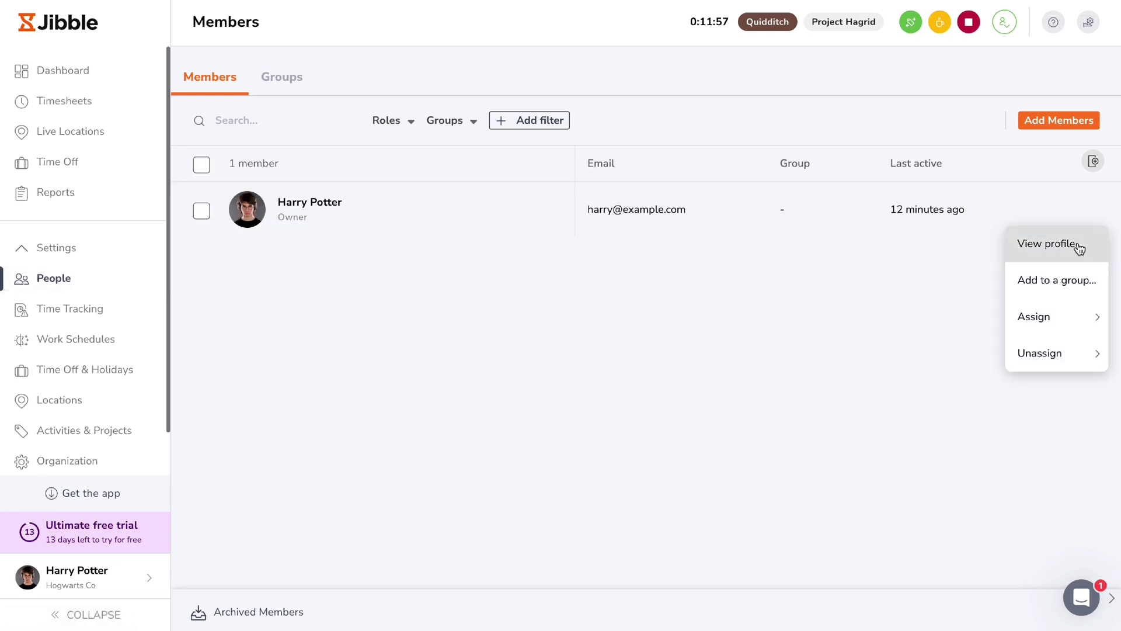
pyautogui.click(1079, 246)
pyautogui.click(1078, 365)
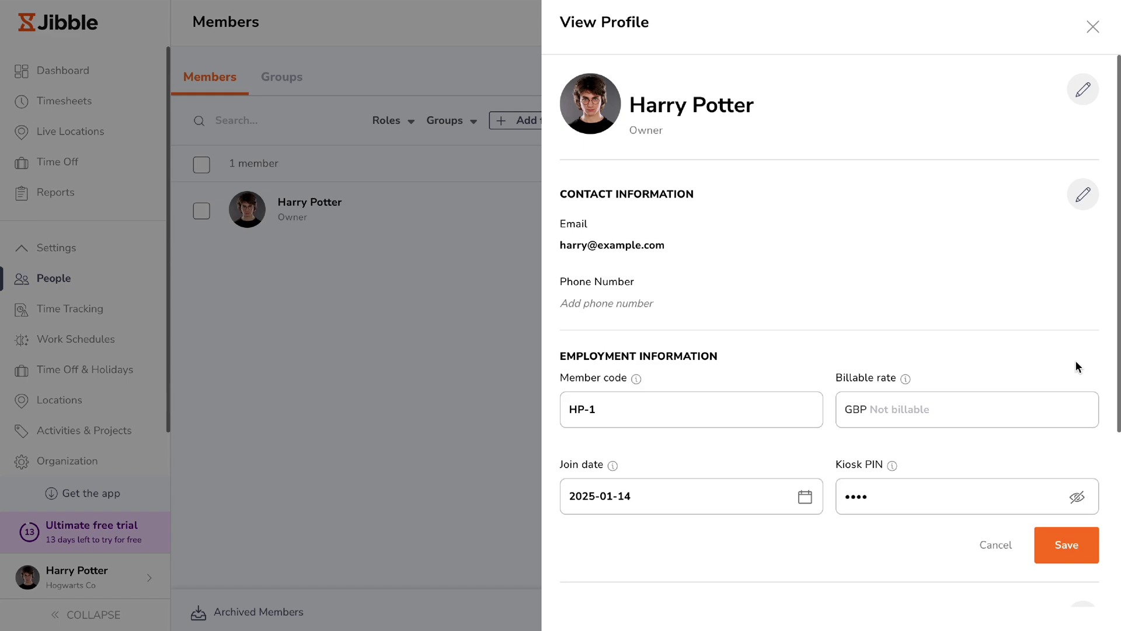
pyautogui.click(1037, 412)
pyautogui.write('50')
pyautogui.click(1062, 546)
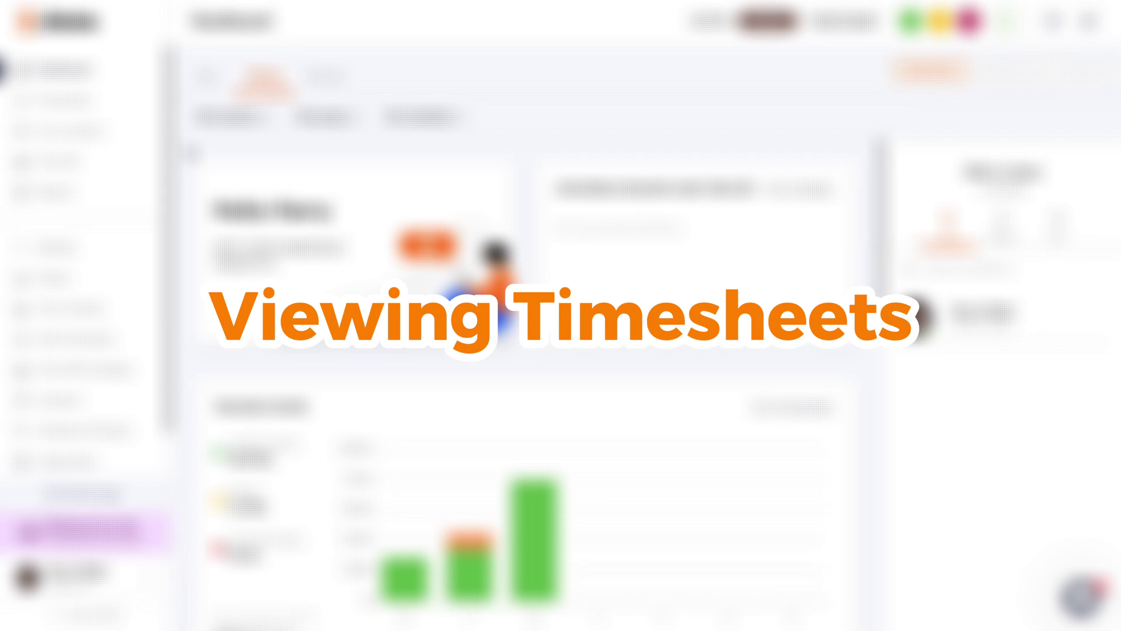
# Step: Show the Timesheets page as a monthly timesheet for January 2025, totalling 38h 6m
pyautogui.click(103, 110)
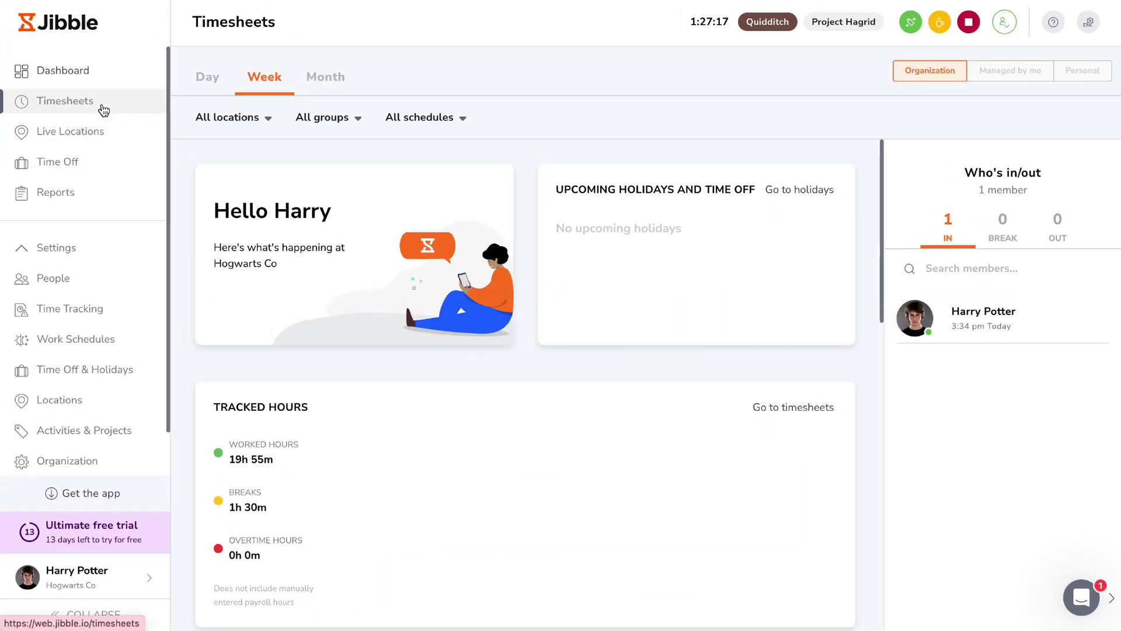
pyautogui.click(279, 139)
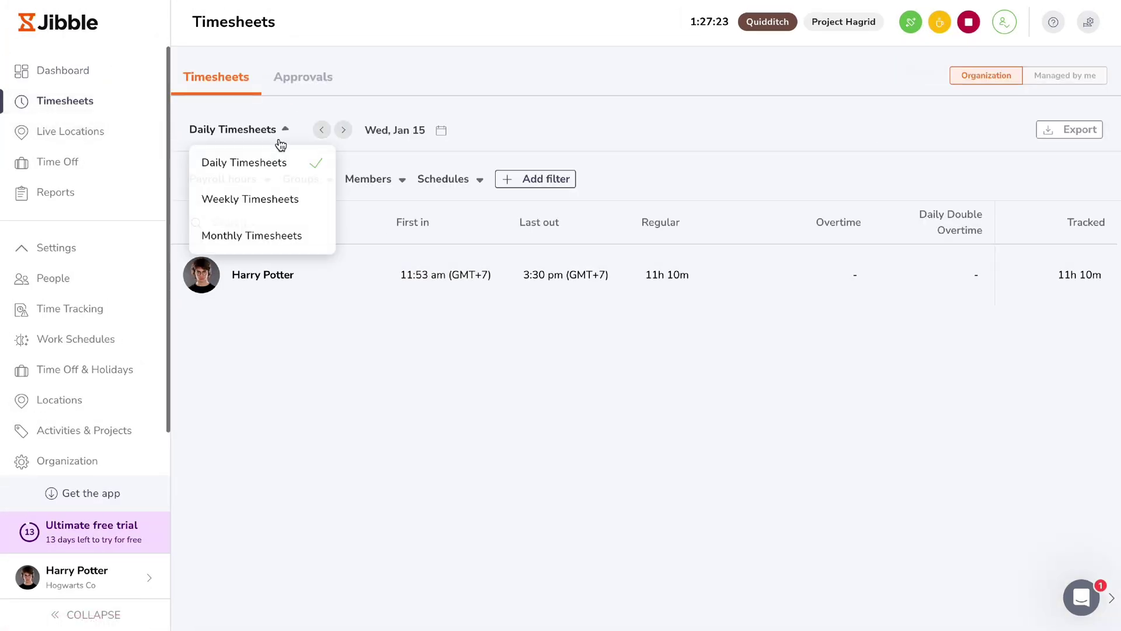
pyautogui.click(291, 203)
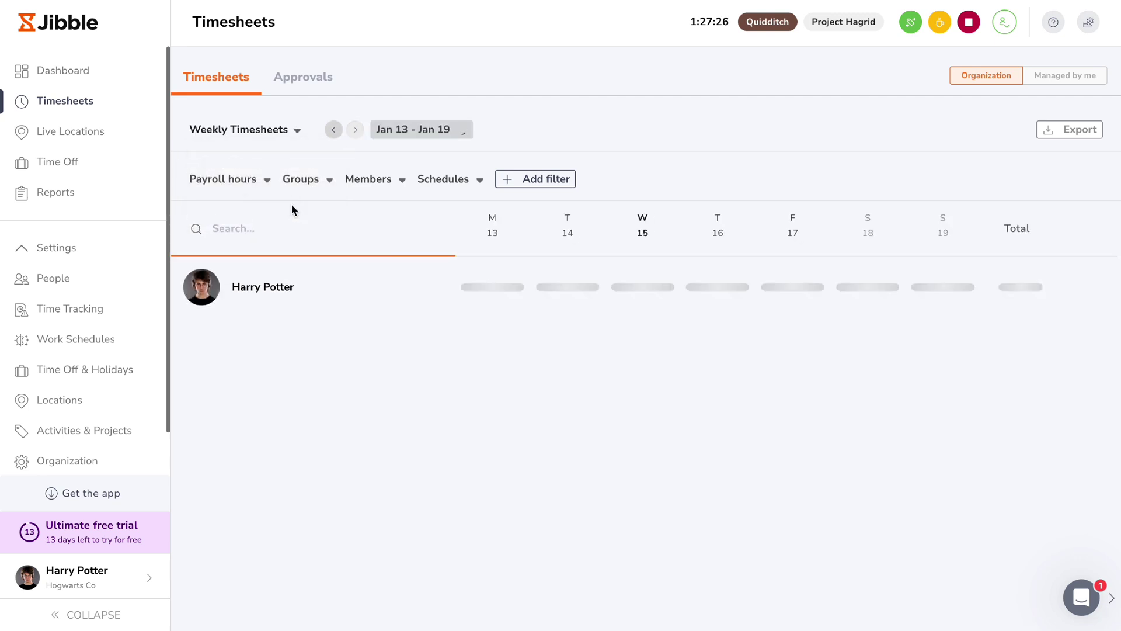
pyautogui.click(275, 127)
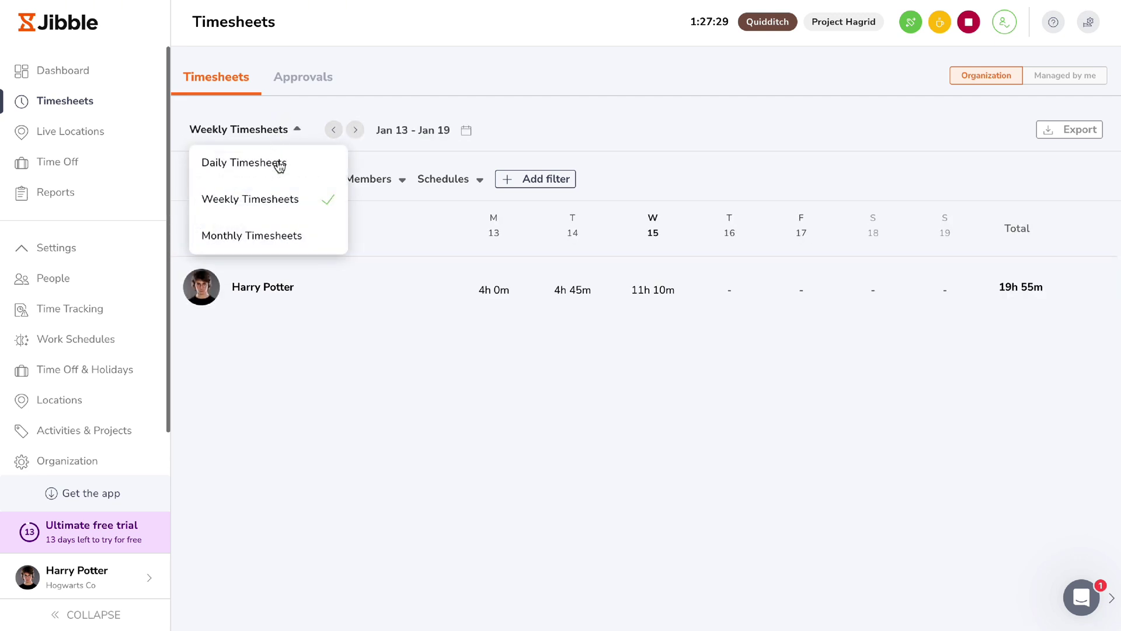
pyautogui.click(287, 234)
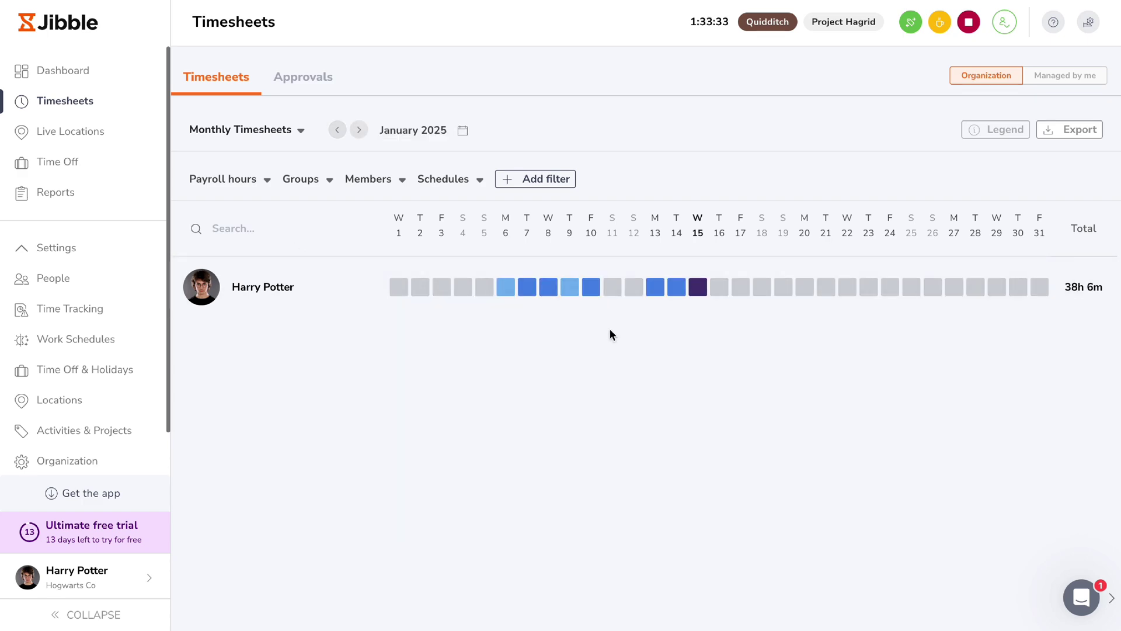
pyautogui.moveTo(590, 286)
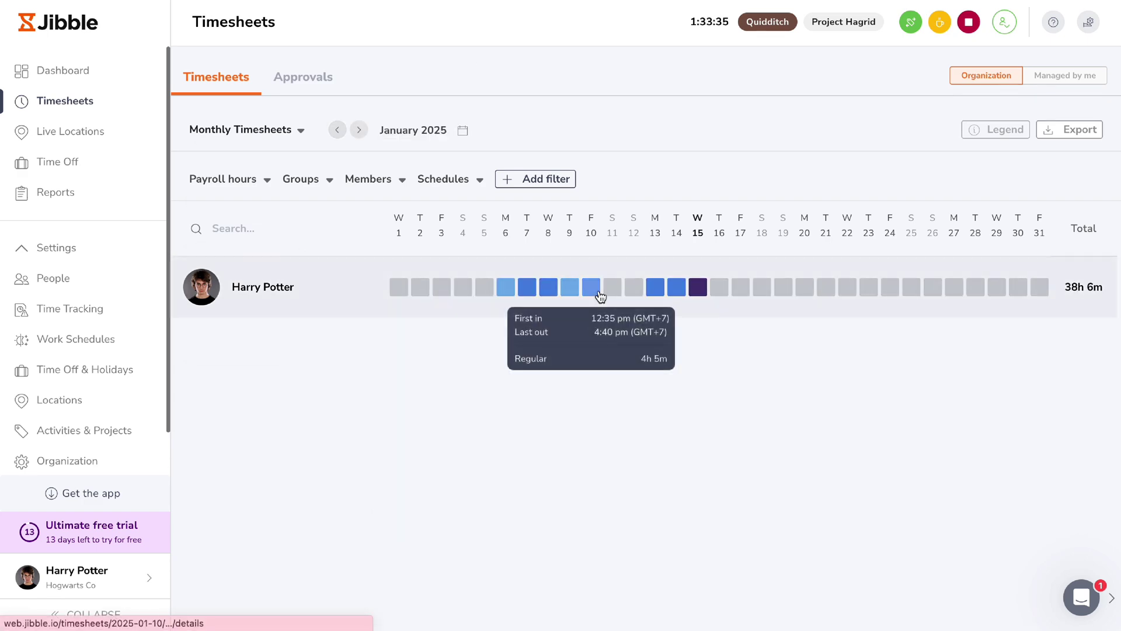
# Step: Change the activity of the 10 January 2:35 pm entry from Herbology to Charms
pyautogui.click(600, 296)
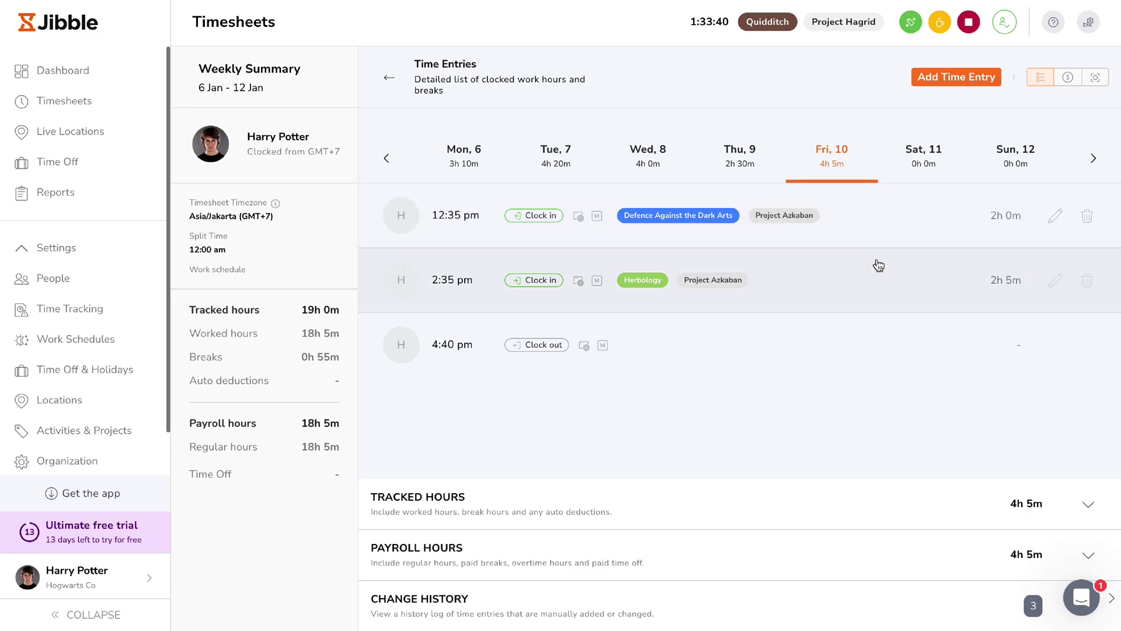
pyautogui.click(861, 287)
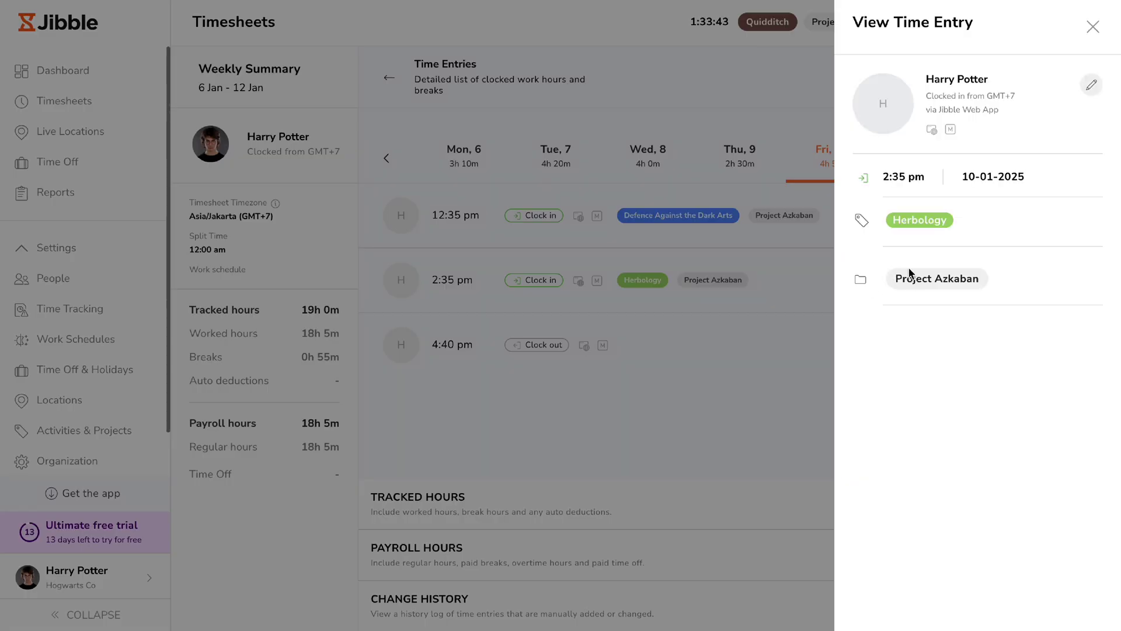
pyautogui.click(1091, 86)
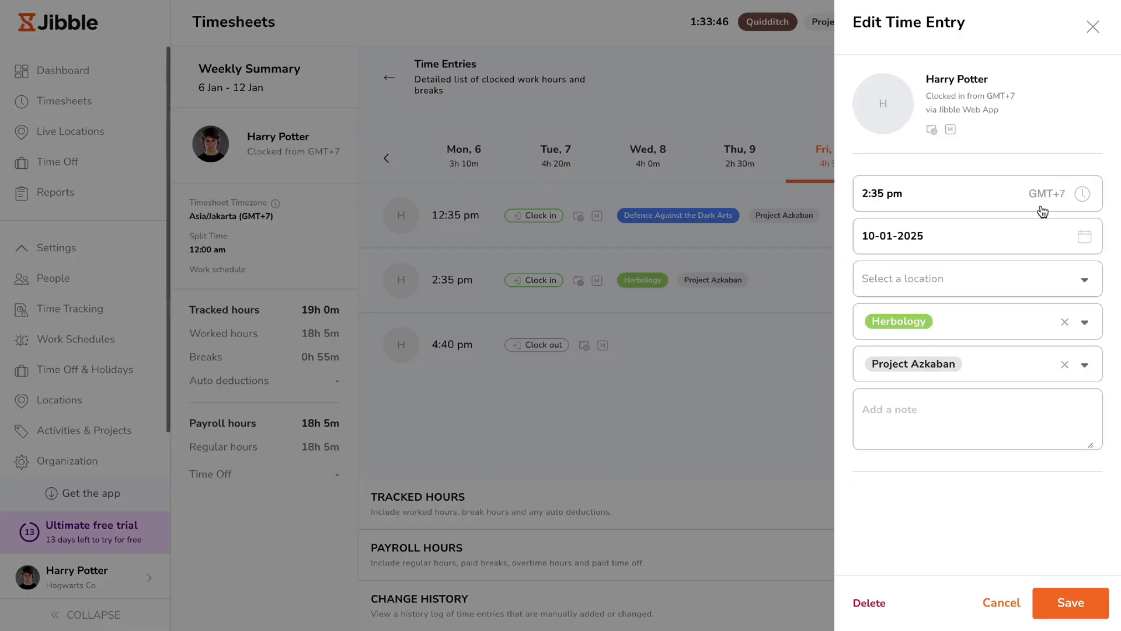
pyautogui.click(979, 330)
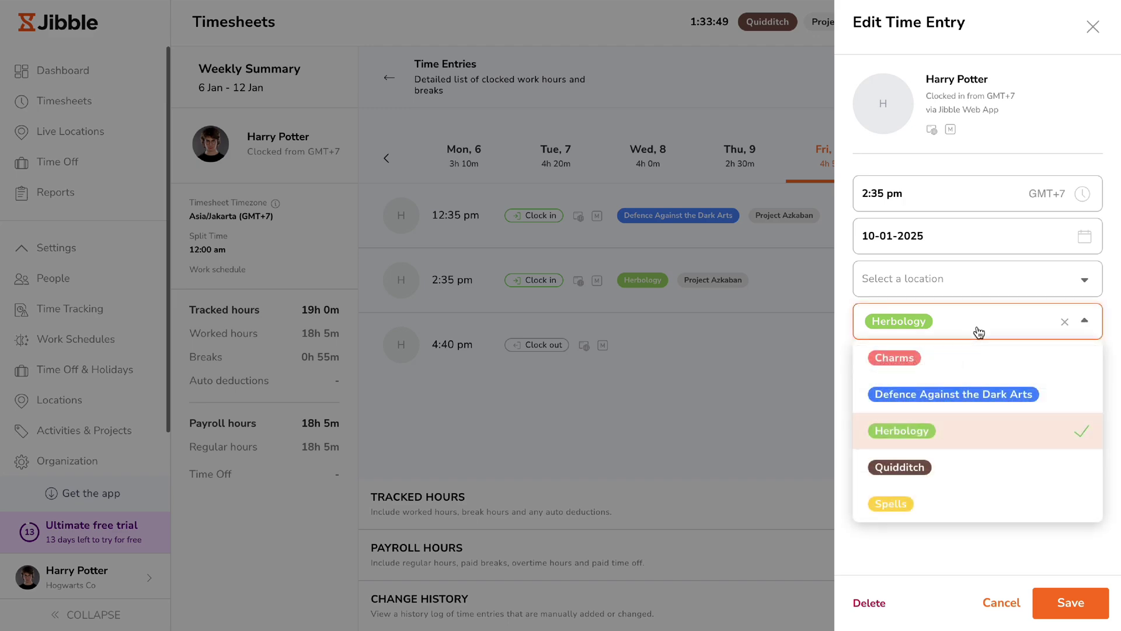
pyautogui.click(981, 356)
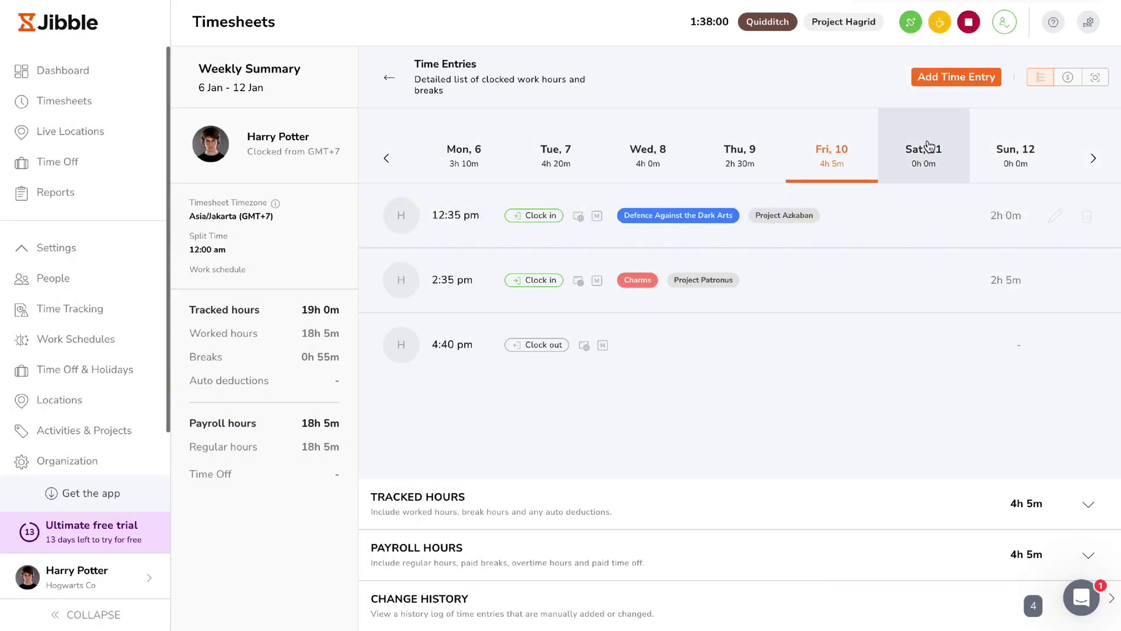
# Step: Add a 9:15 am time entry on 10 January with activity Herbology and Project Hagrid
pyautogui.click(952, 82)
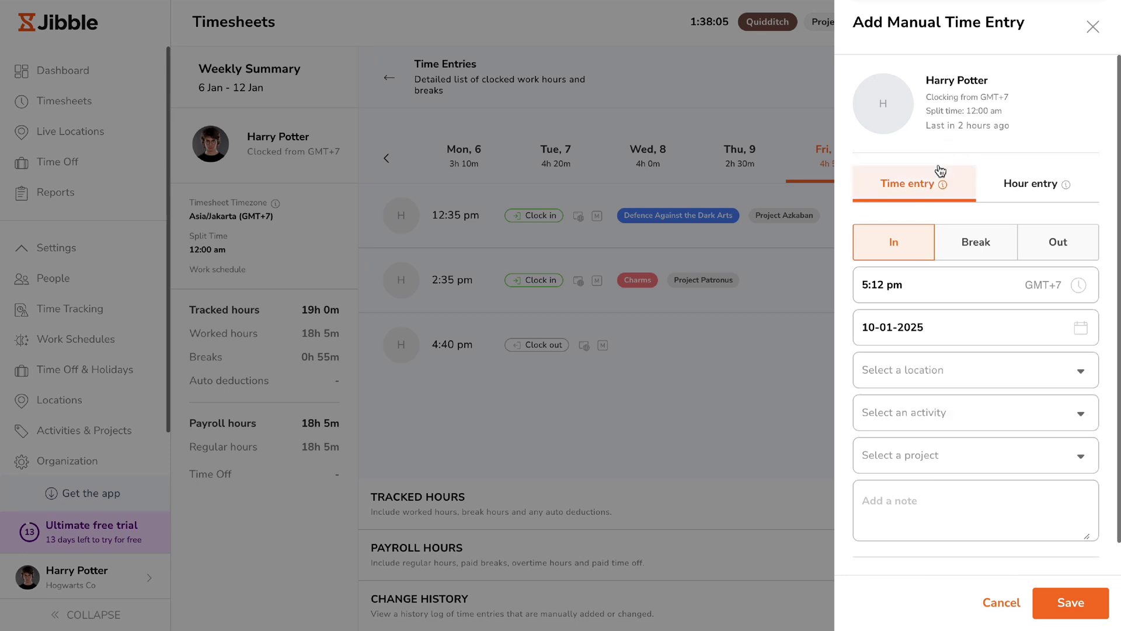
pyautogui.click(892, 286)
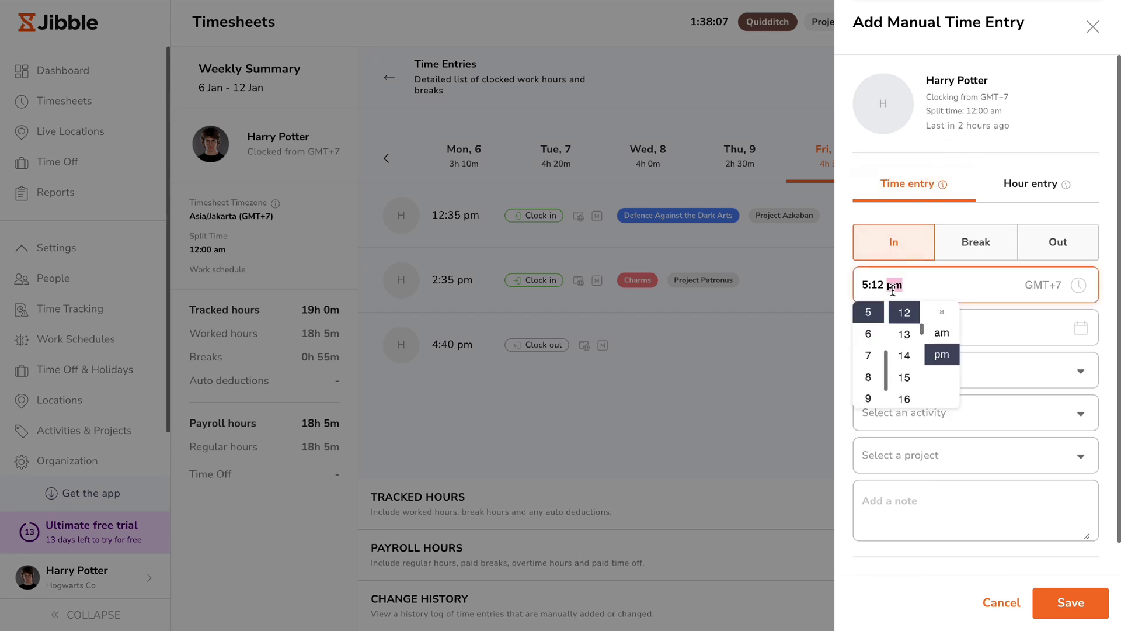
pyautogui.click(875, 401)
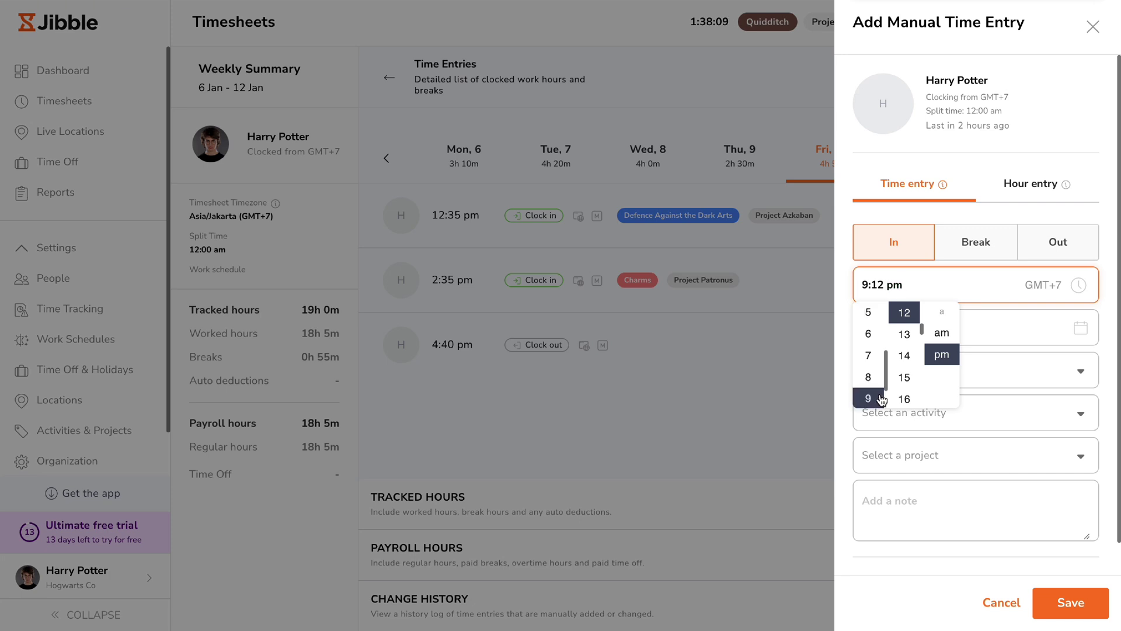
pyautogui.click(904, 377)
pyautogui.click(941, 332)
pyautogui.click(963, 413)
pyautogui.click(984, 516)
pyautogui.click(1016, 467)
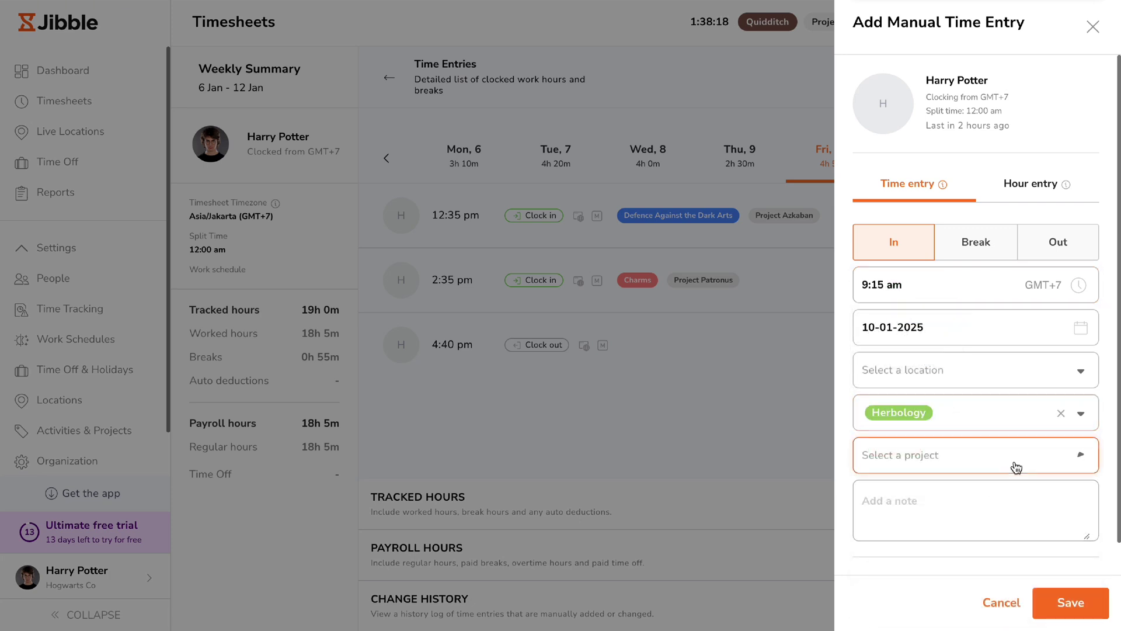
pyautogui.click(1006, 526)
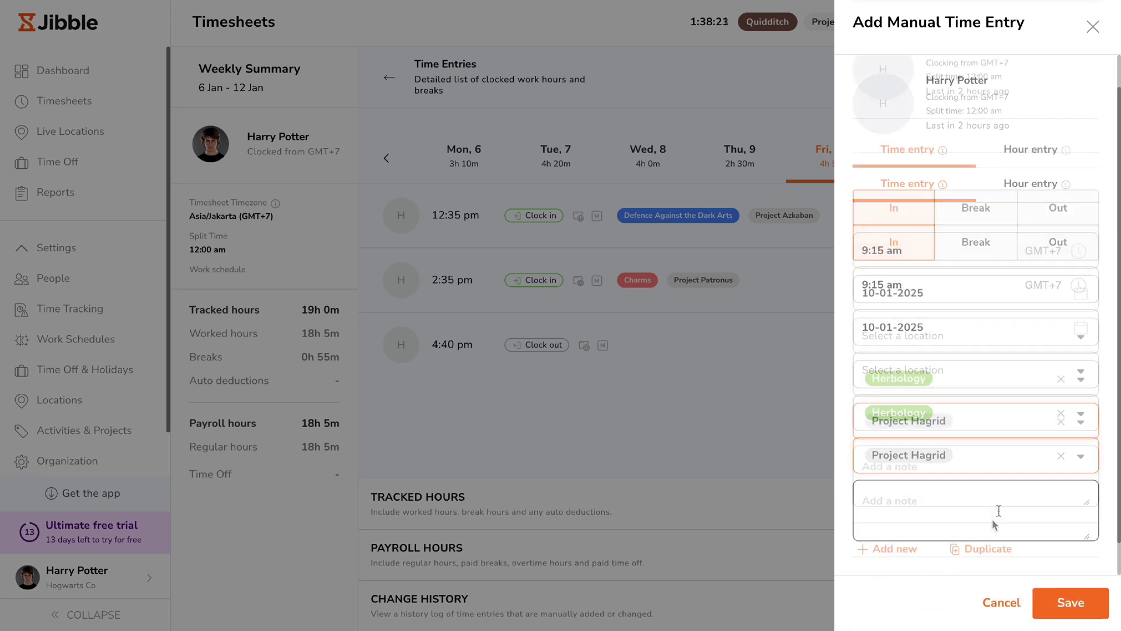
# Step: Duplicate it as a 3:25 pm Quidditch entry and save both entries
pyautogui.click(992, 552)
pyautogui.click(879, 224)
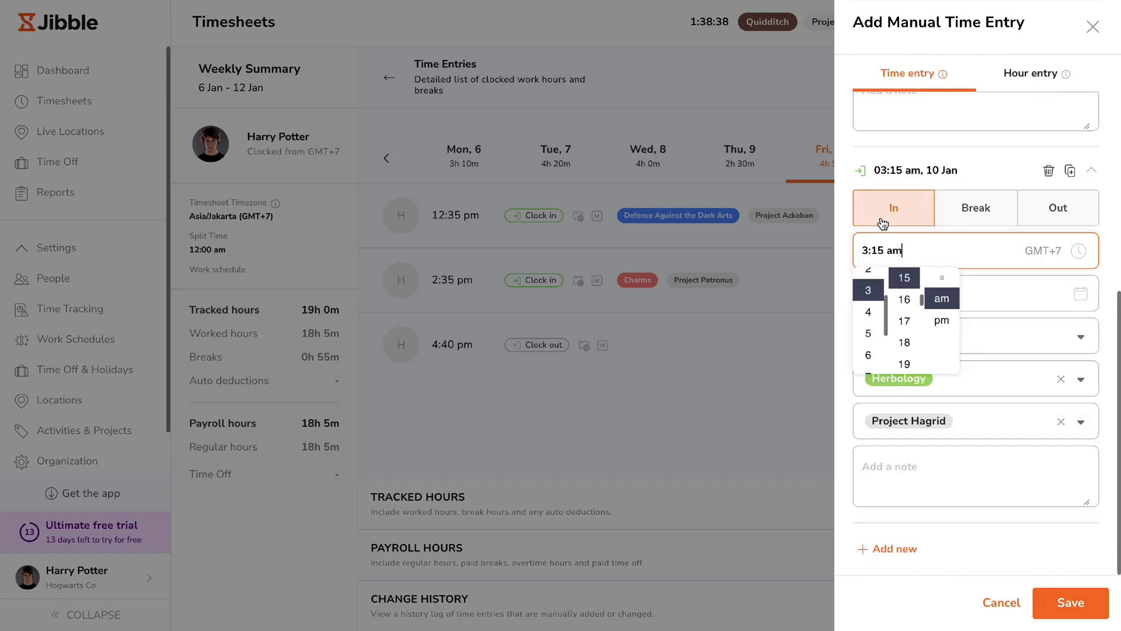
pyautogui.scroll(-3, 905, 321)
pyautogui.click(904, 333)
pyautogui.click(941, 320)
pyautogui.click(964, 377)
pyautogui.click(922, 522)
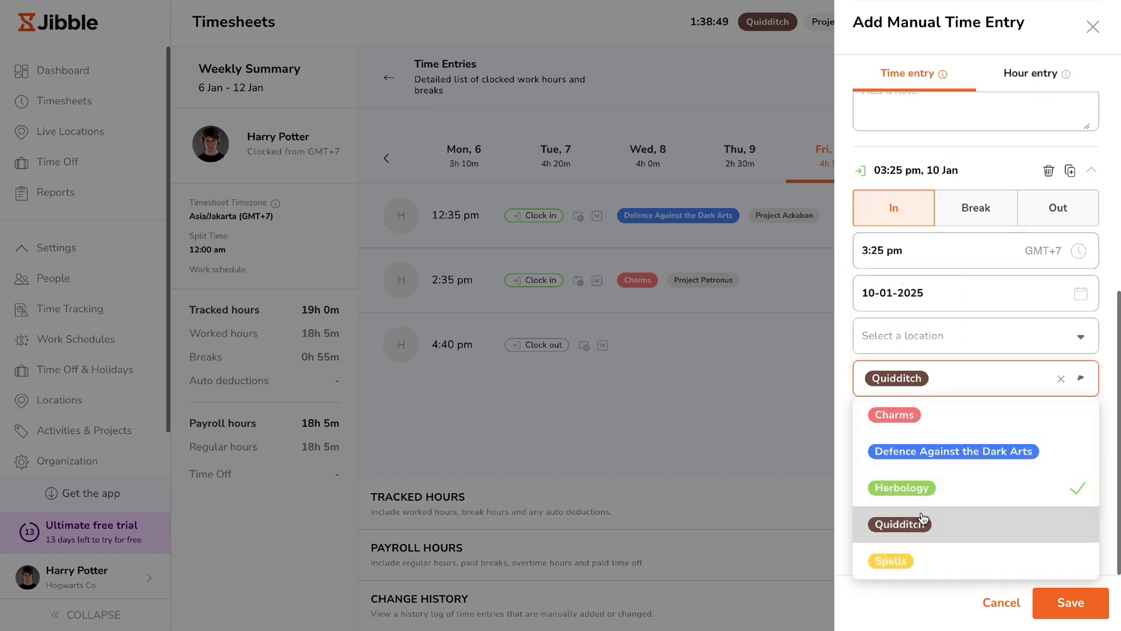
pyautogui.click(1053, 610)
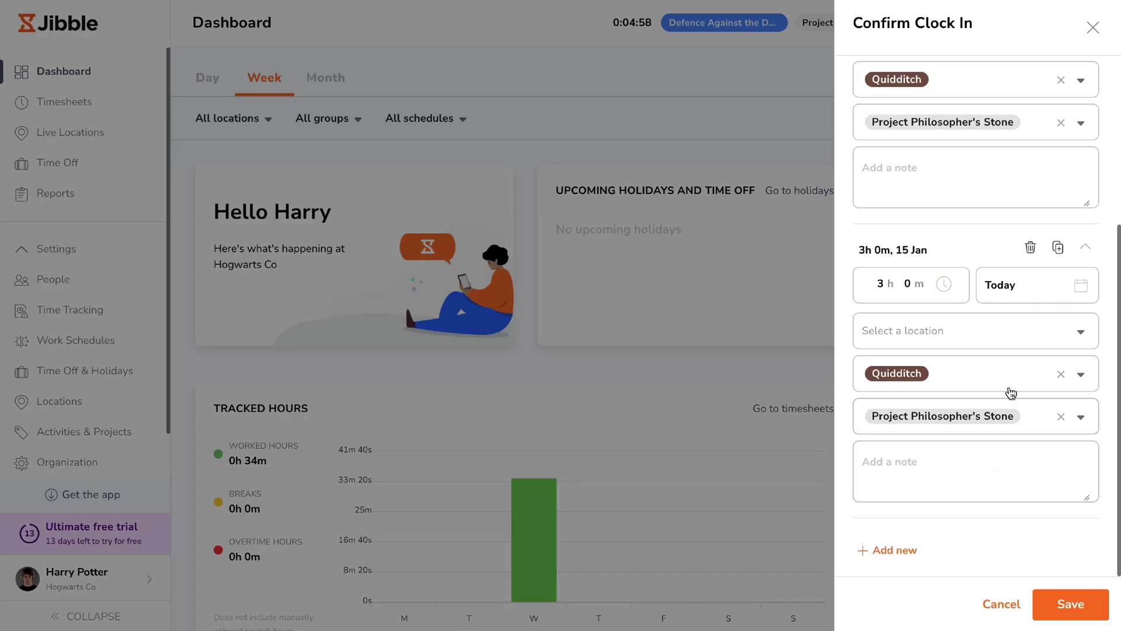
# Step: Choose custom filters for the report export, then enter the new client's name on the Clients page
pyautogui.click(1010, 390)
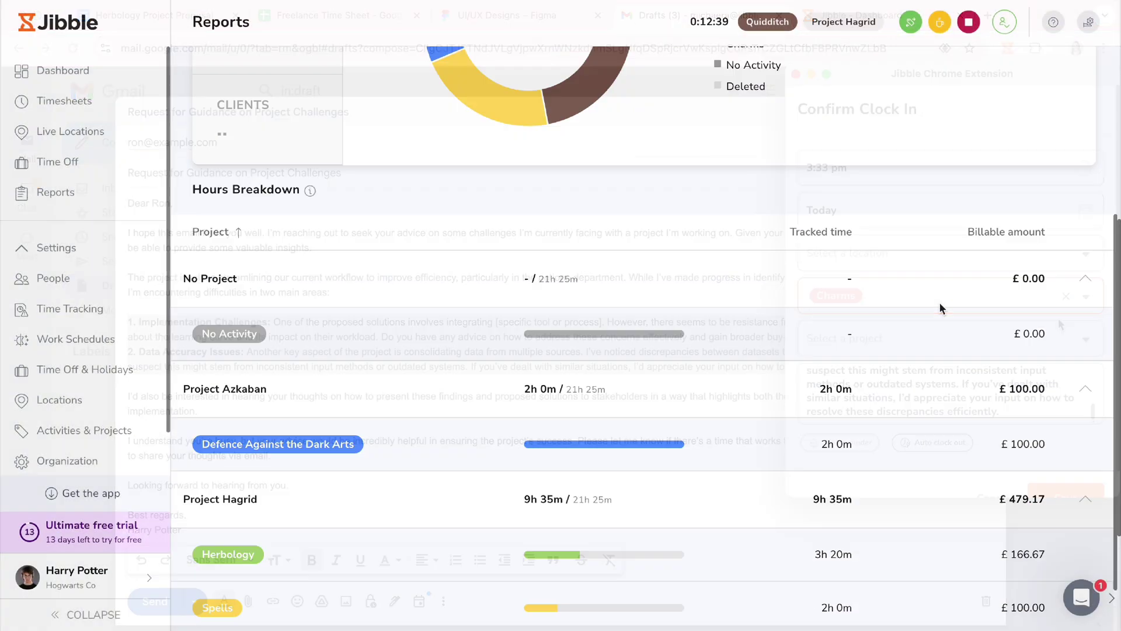
pyautogui.scroll(-1, 939, 304)
pyautogui.scroll(-5, 937, 301)
pyautogui.scroll(-2, 938, 301)
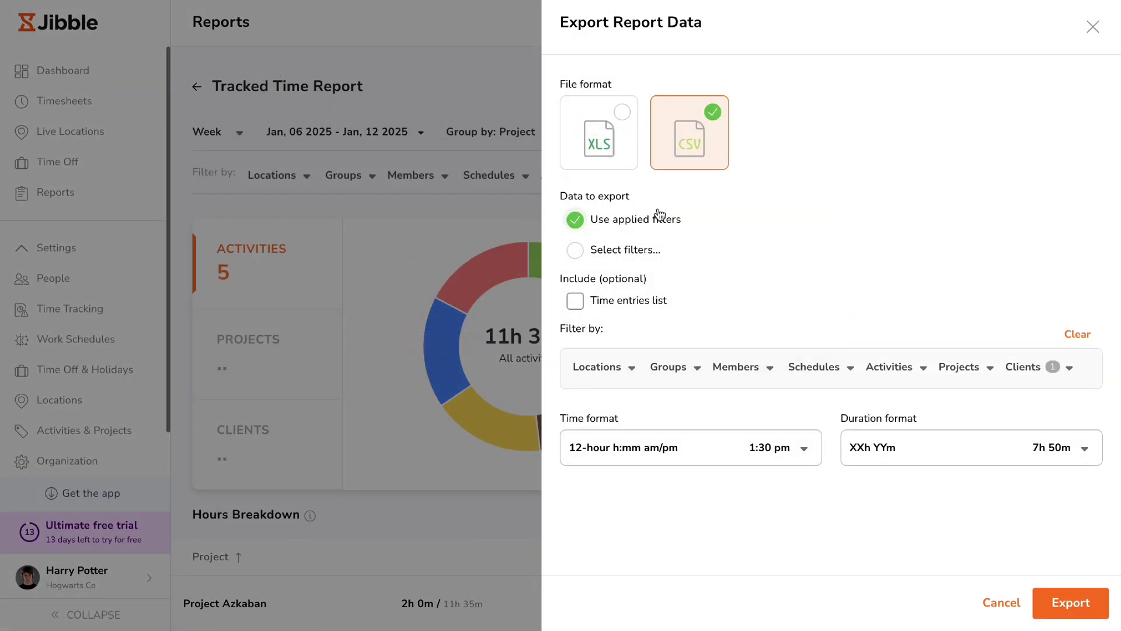
pyautogui.click(638, 252)
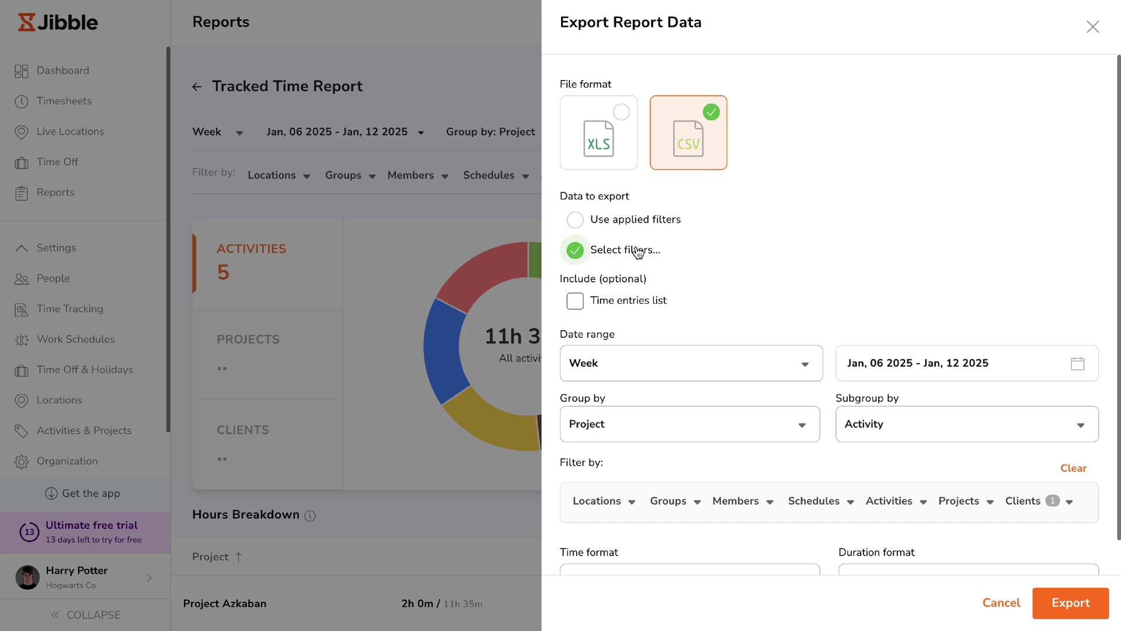
pyautogui.click(748, 366)
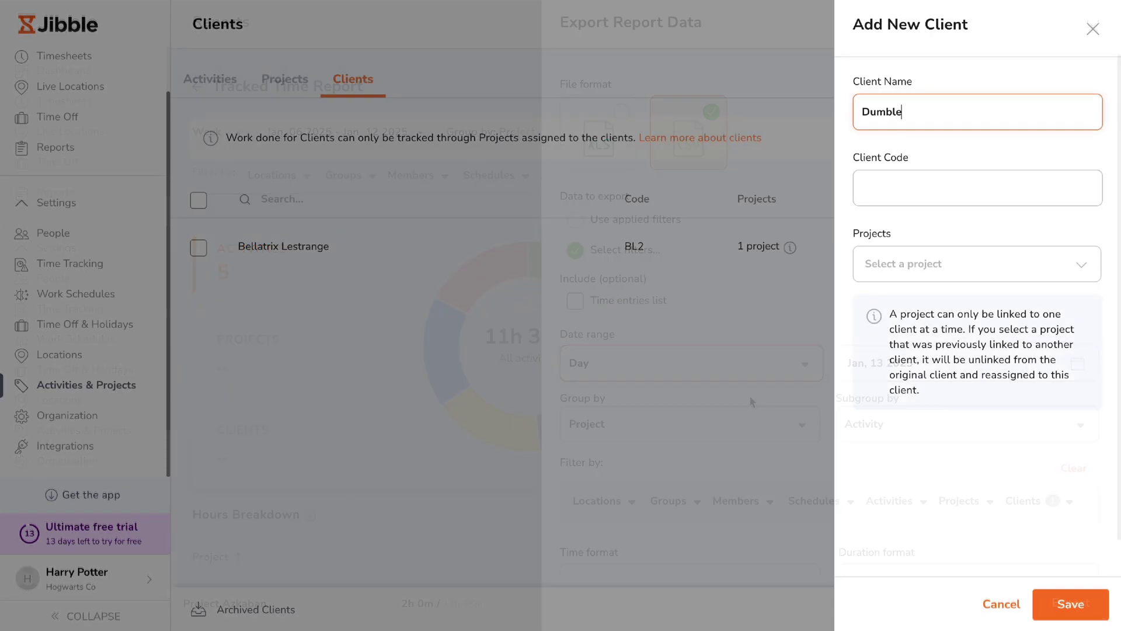
pyautogui.write('dore')
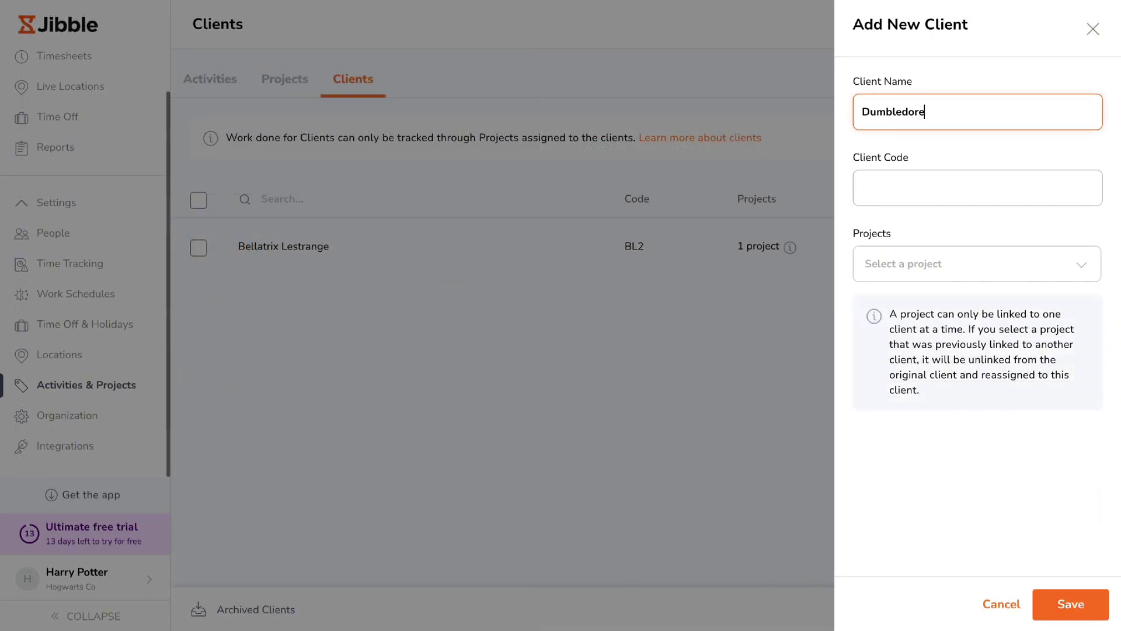